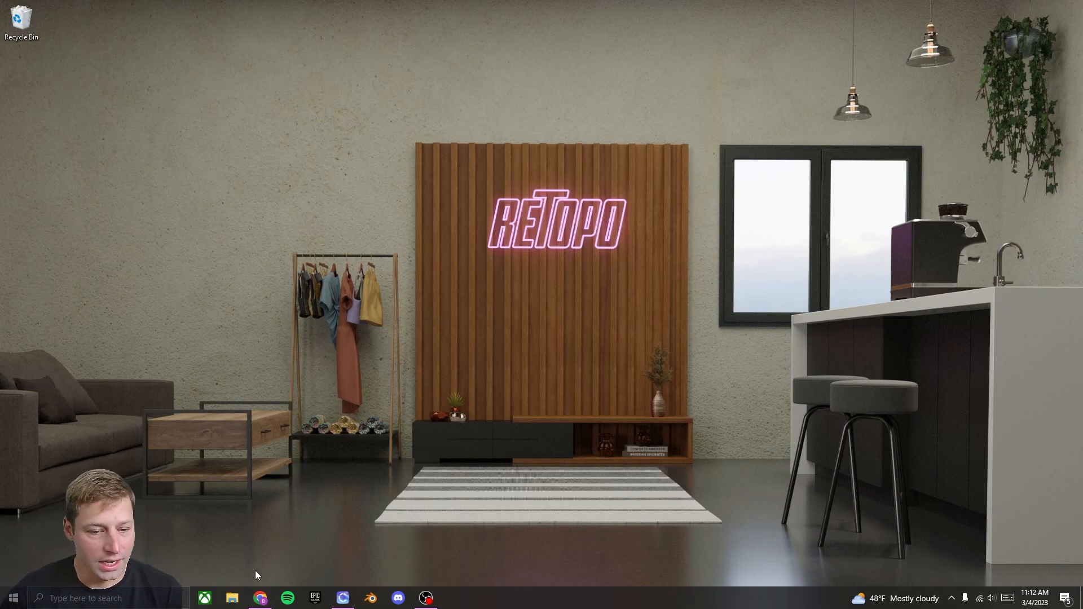
left_click(260, 598)
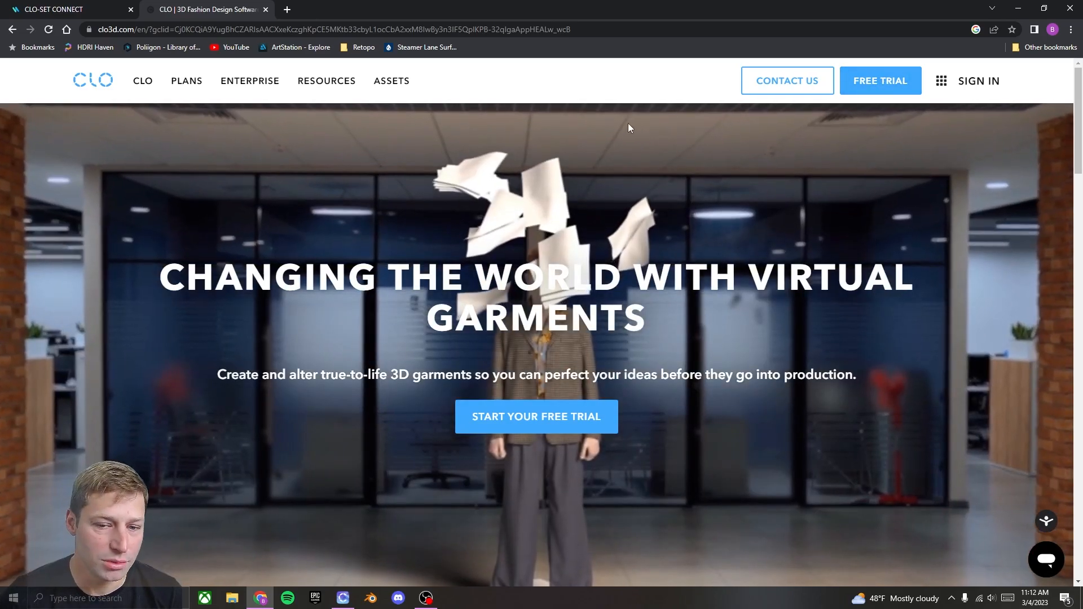
key("super+d")
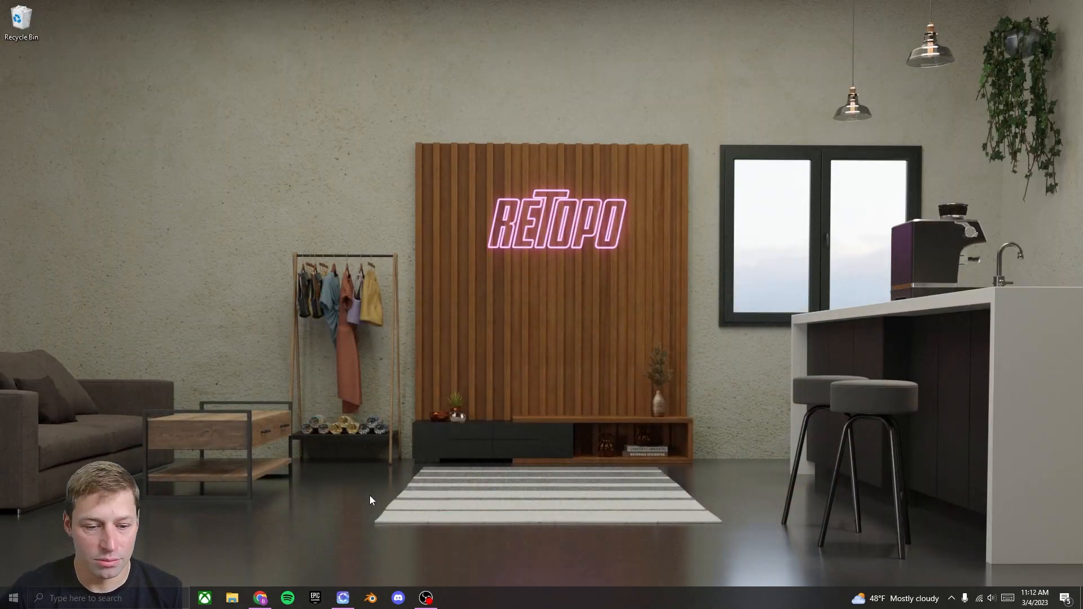
Step: Switch to CLO and review the user interface, 3D and view control pages of the User Settings
left_click(344, 598)
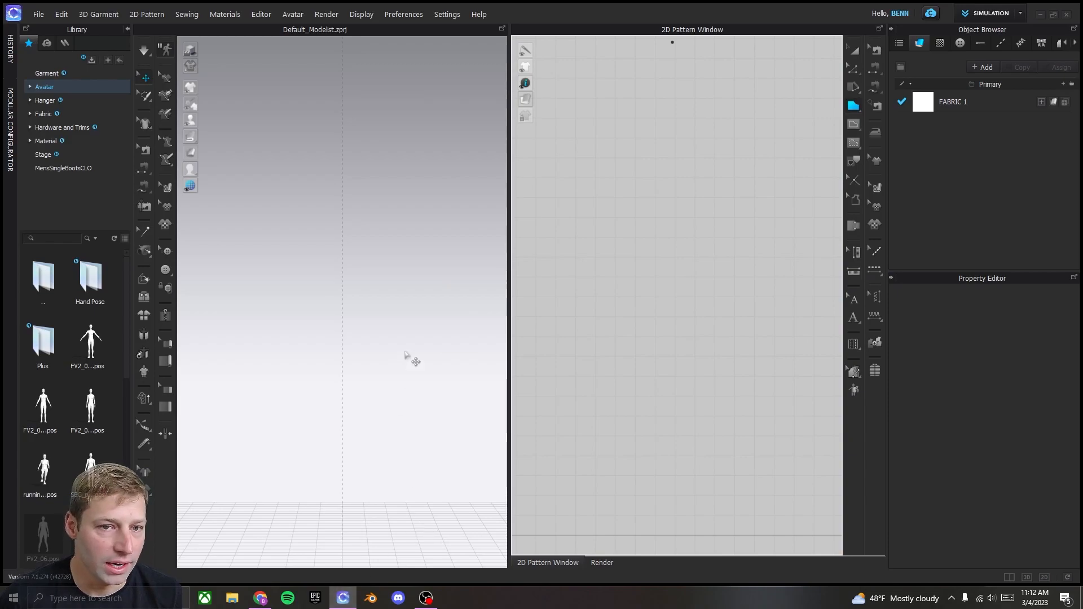
left_click(455, 16)
left_click(467, 48)
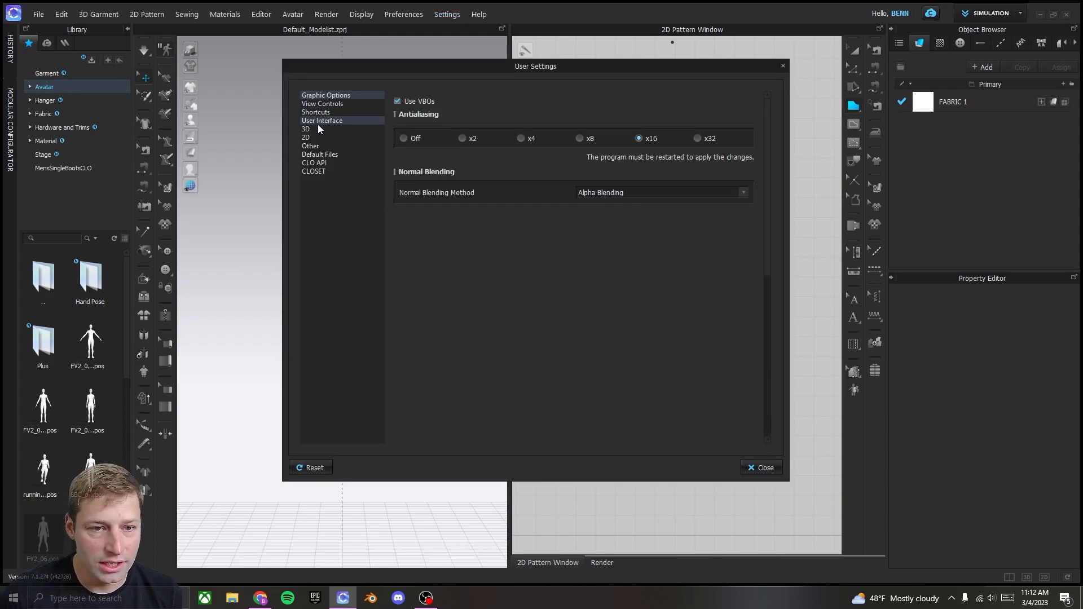
left_click(319, 122)
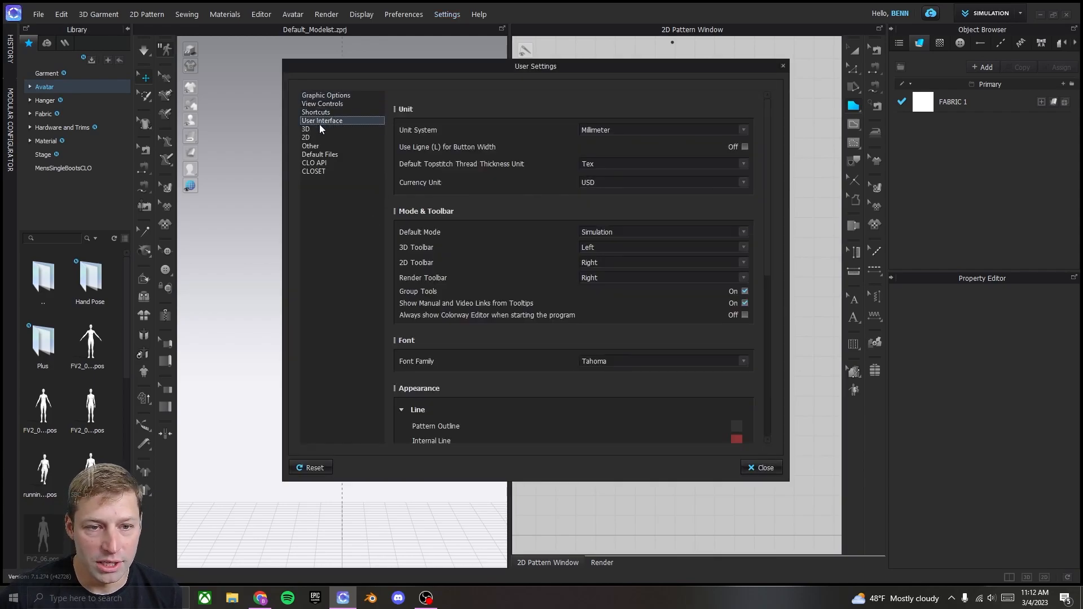
left_click(316, 130)
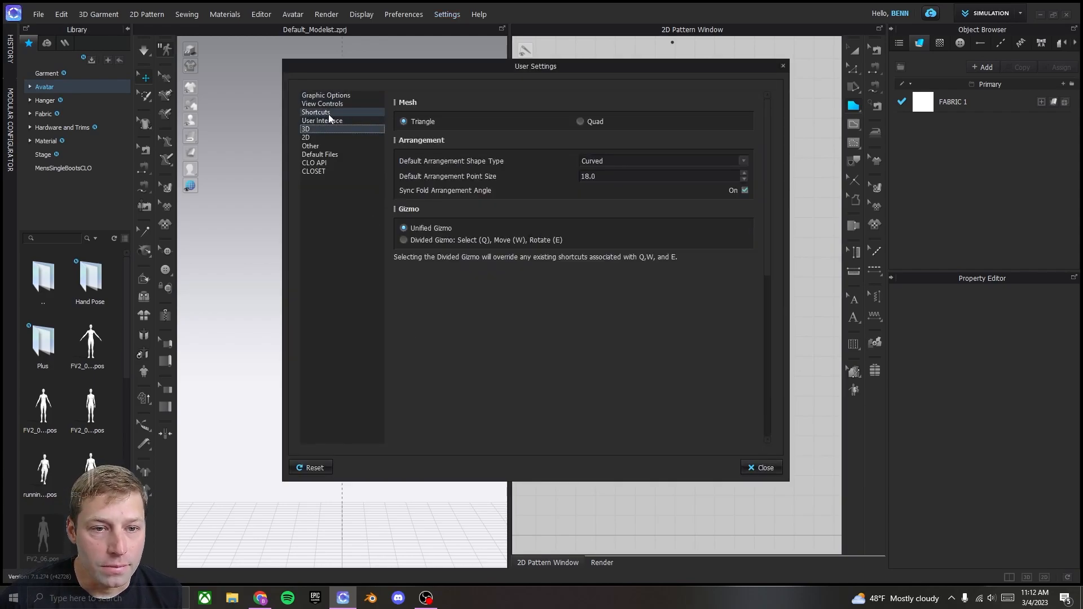
left_click(341, 103)
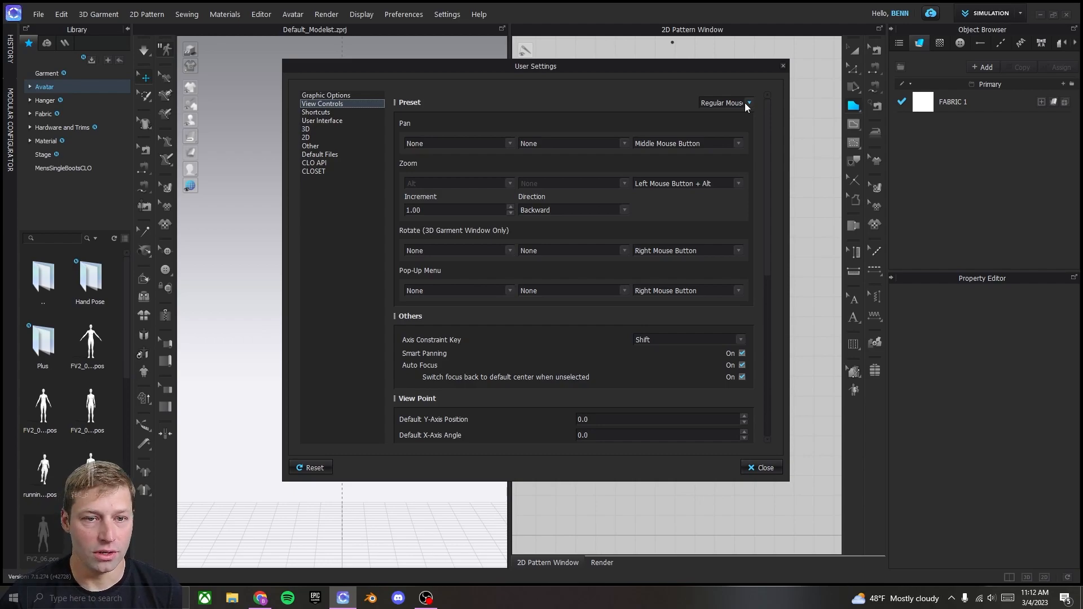
left_click(783, 66)
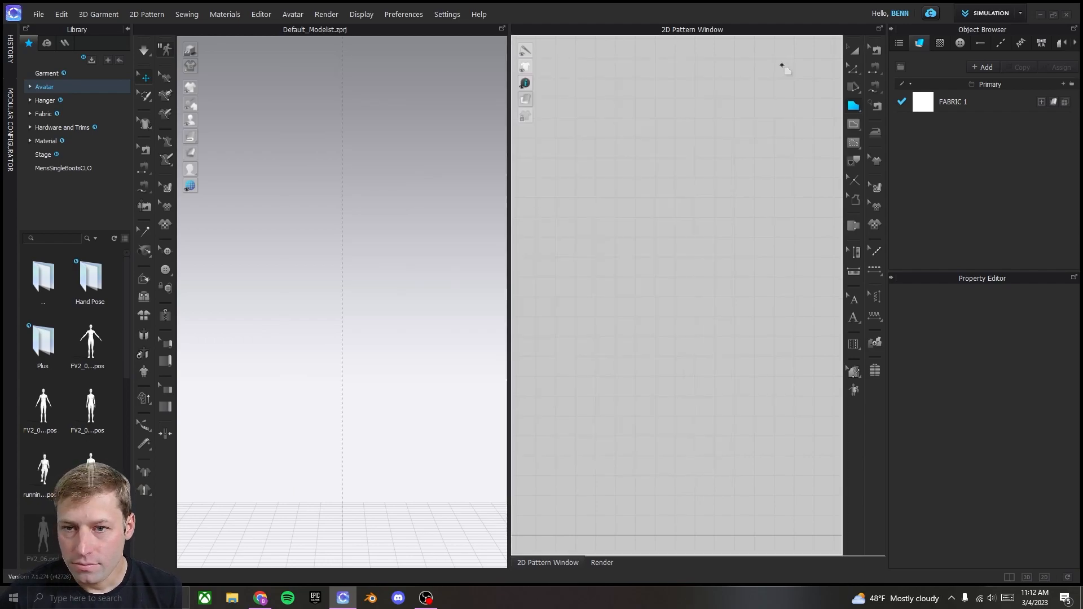
Step: Load the FV2_Grace avatar from the library's Female_V2 avatar folder into the 3D scene
left_click(39, 86)
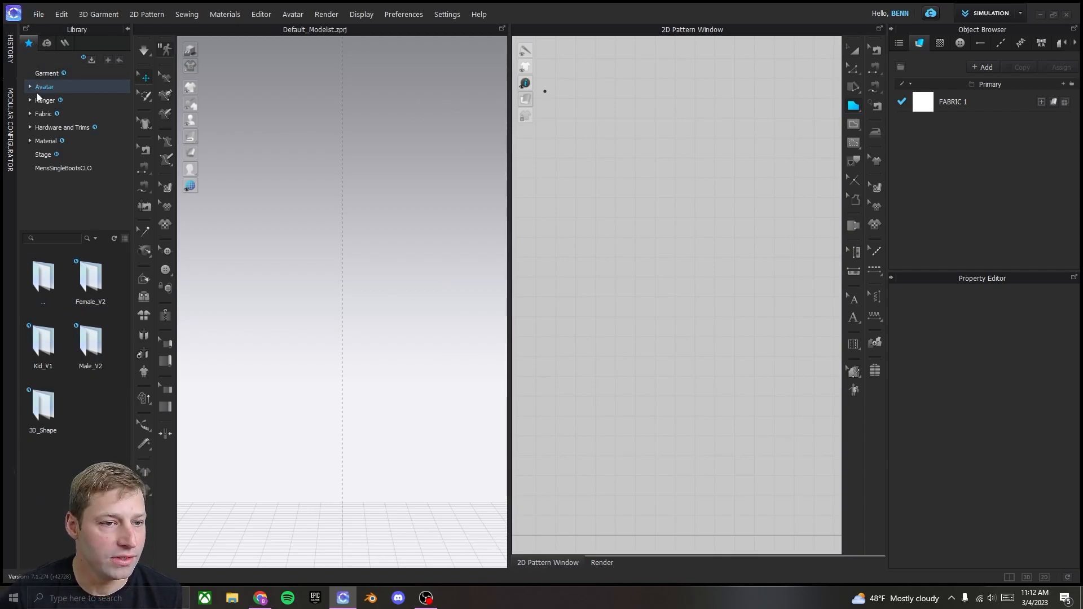
double_click(93, 280)
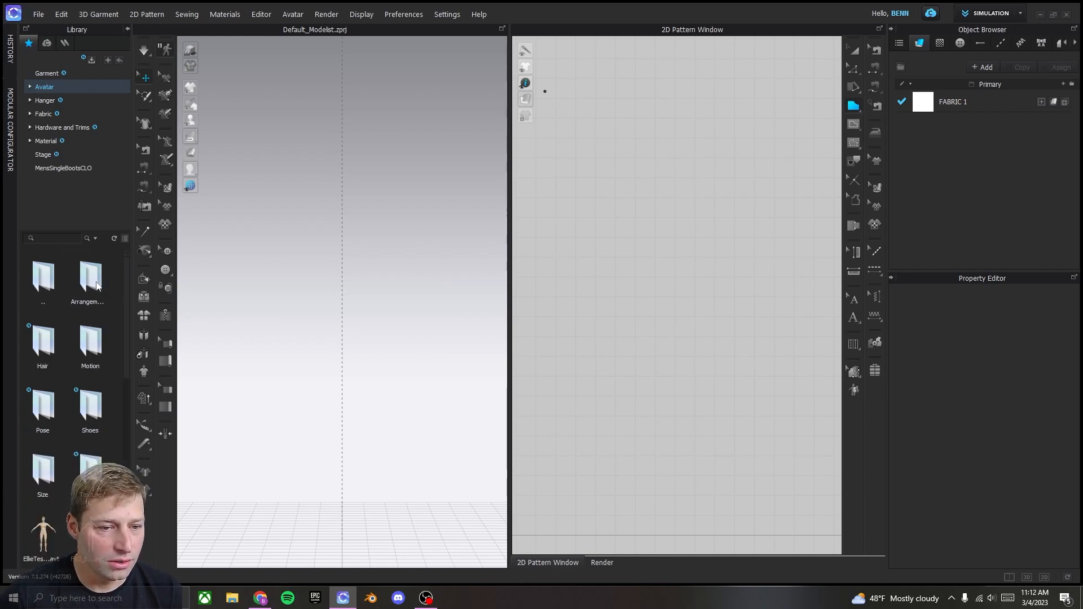
scroll(88, 367, "down", 3)
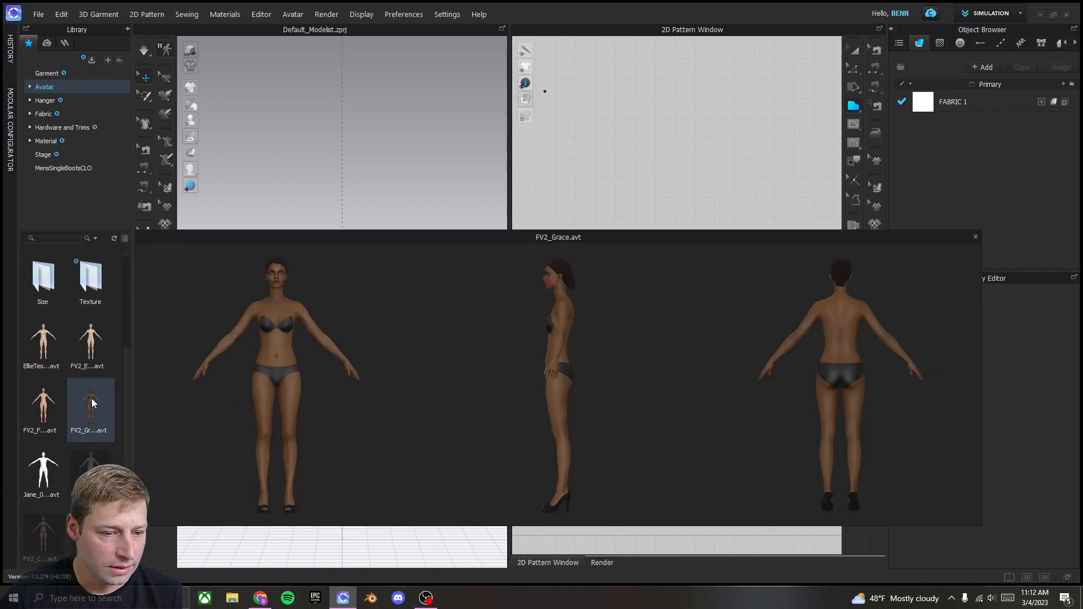
double_click(91, 399)
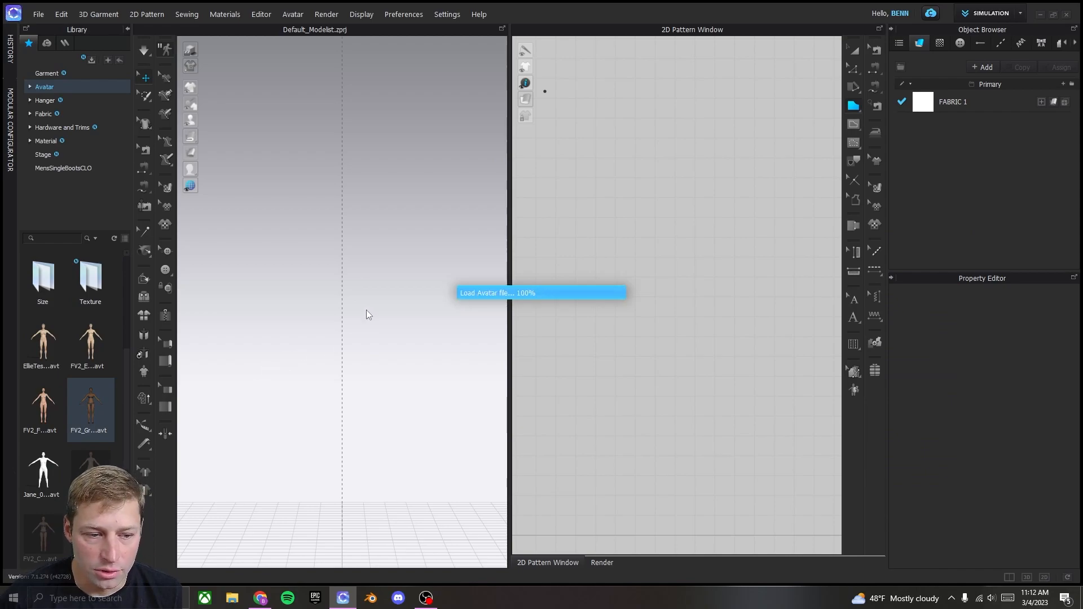
Step: Show the avatar size files as a list and apply US_ASTM_Missy_Straight_8 to the avatar
double_click(56, 287)
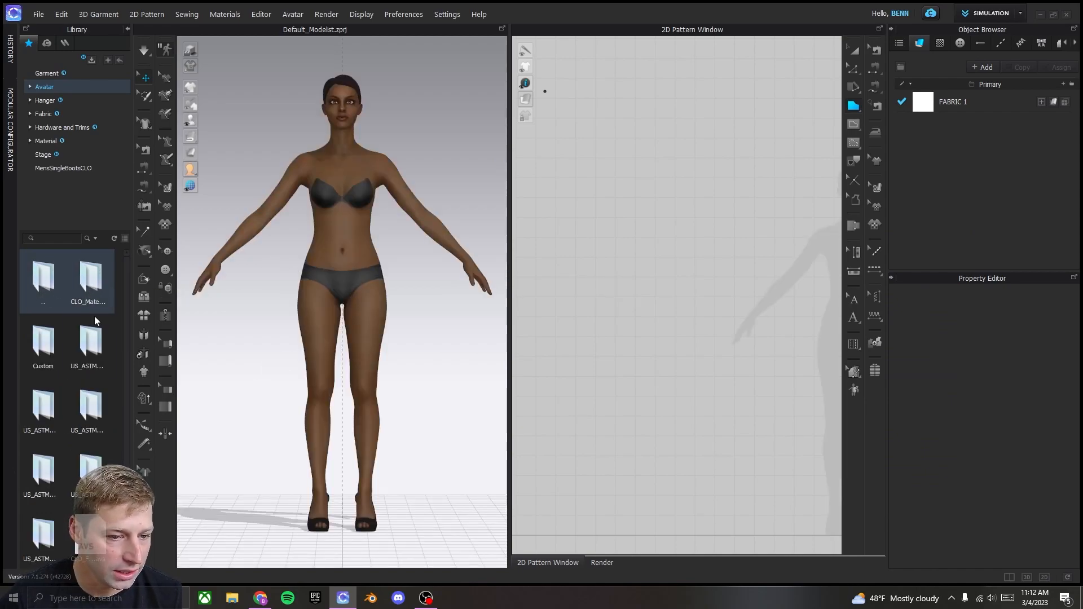
left_click(125, 239)
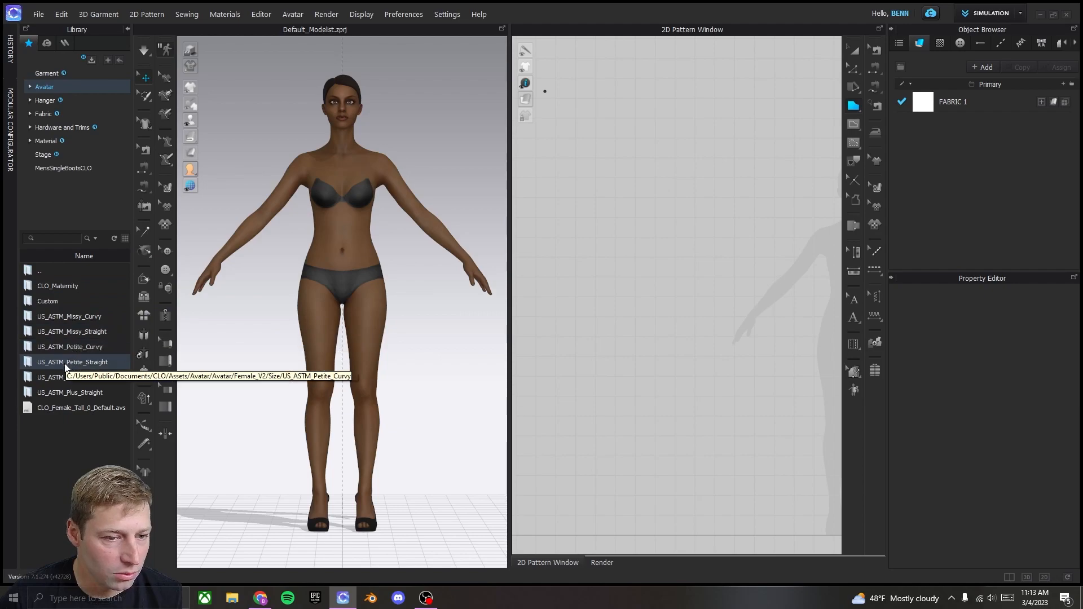
double_click(73, 333)
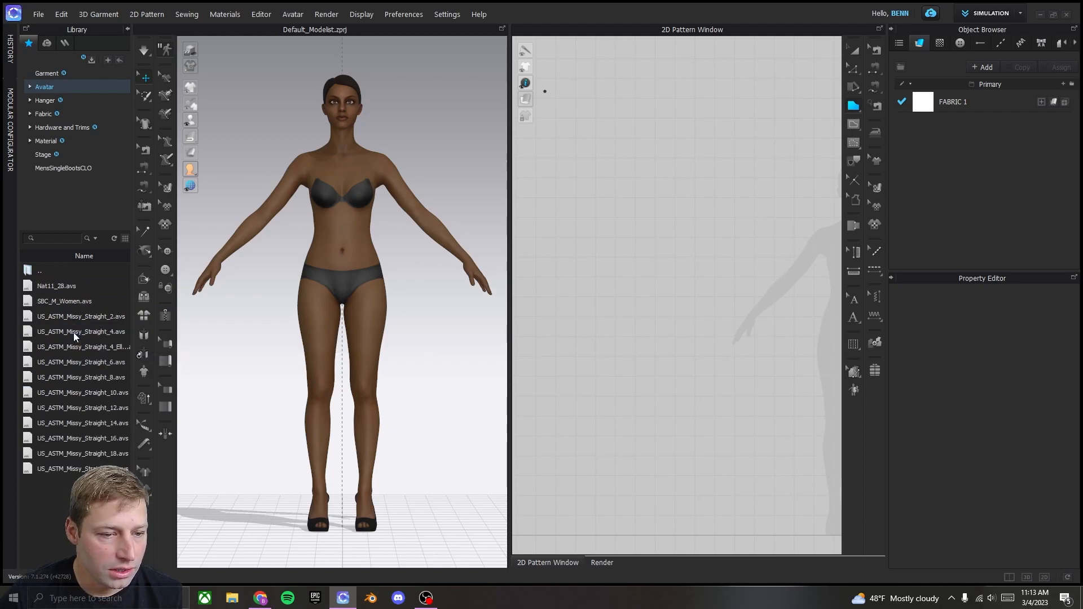
double_click(72, 377)
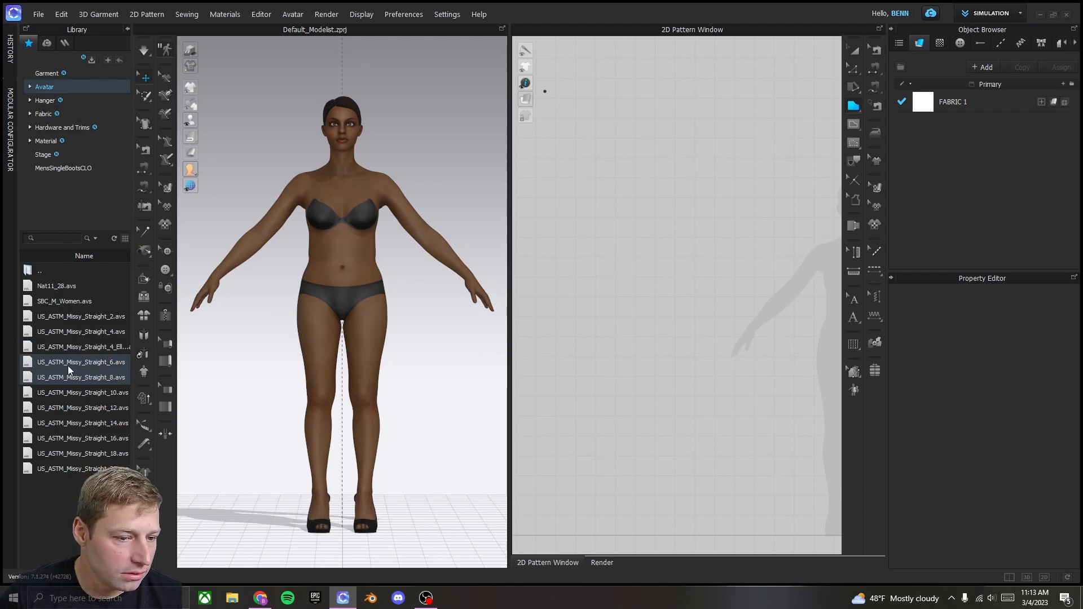
left_click_drag(86, 375, 259, 356)
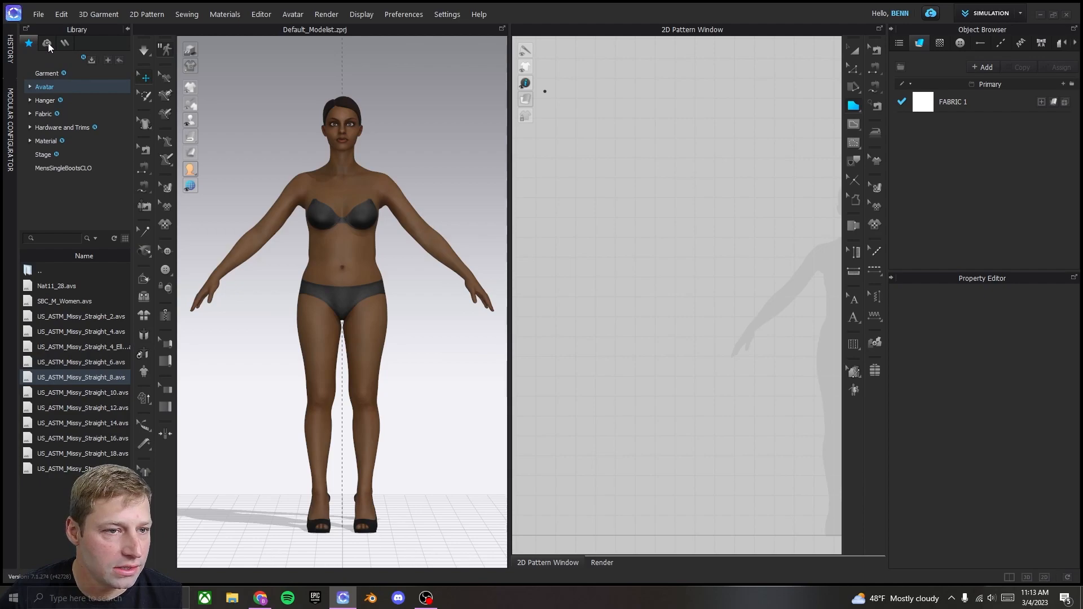
Step: Switch to Chrome, search the CLO-SET CONNECT creators for "retopo dev" and open the RETOPO DEV portfolio
mouse_move(265, 604)
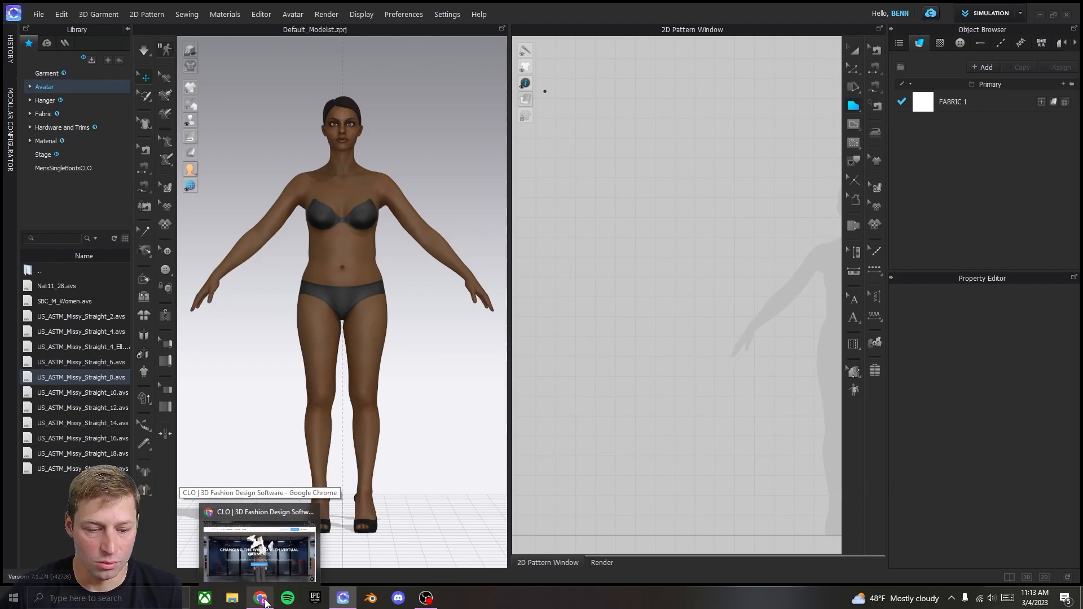
left_click(265, 603)
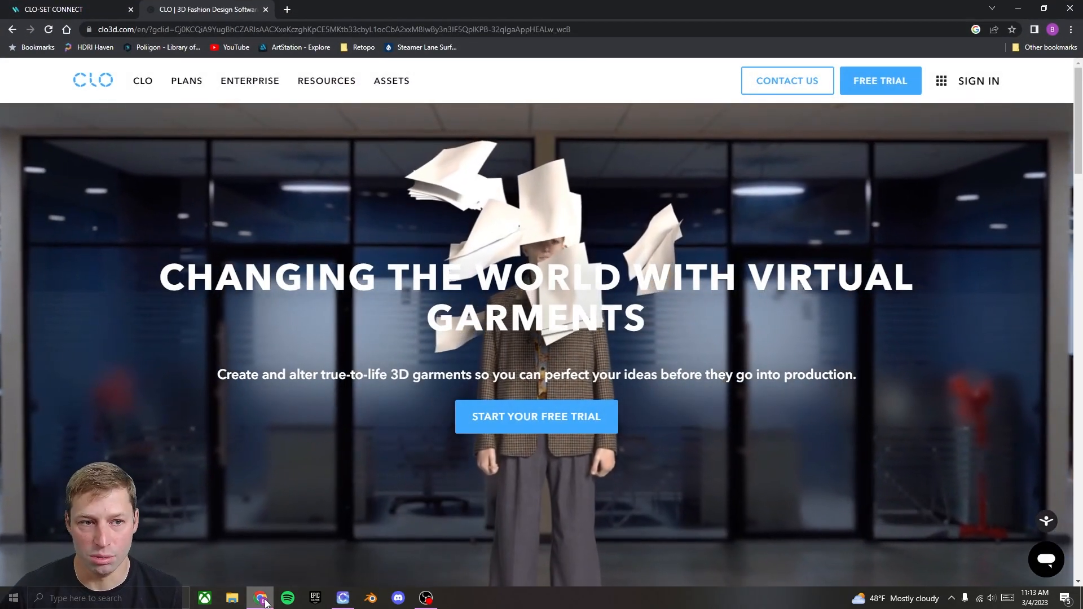
left_click(60, 10)
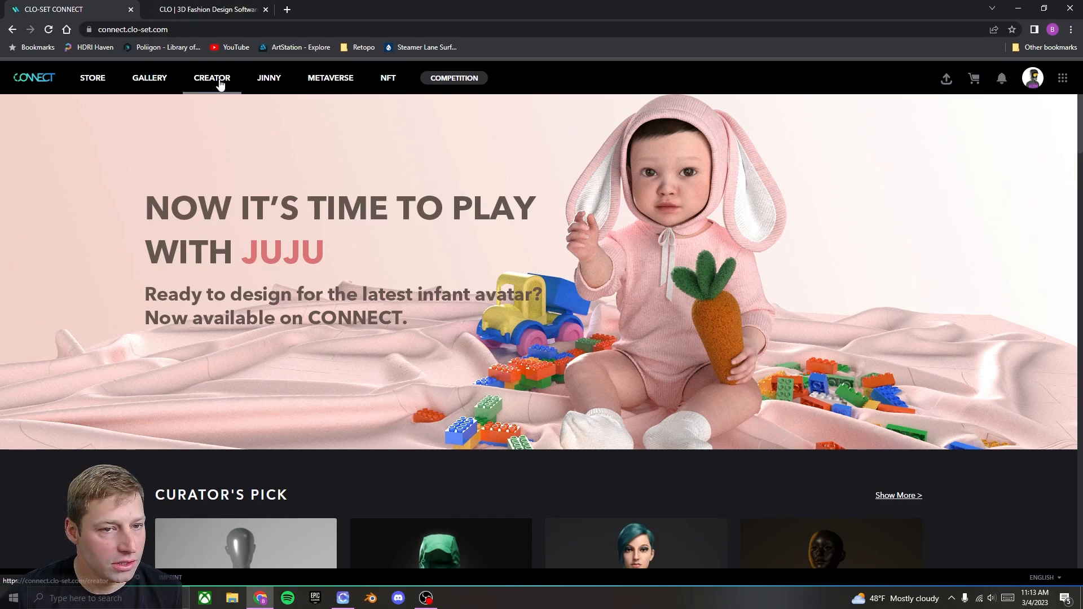
left_click(220, 83)
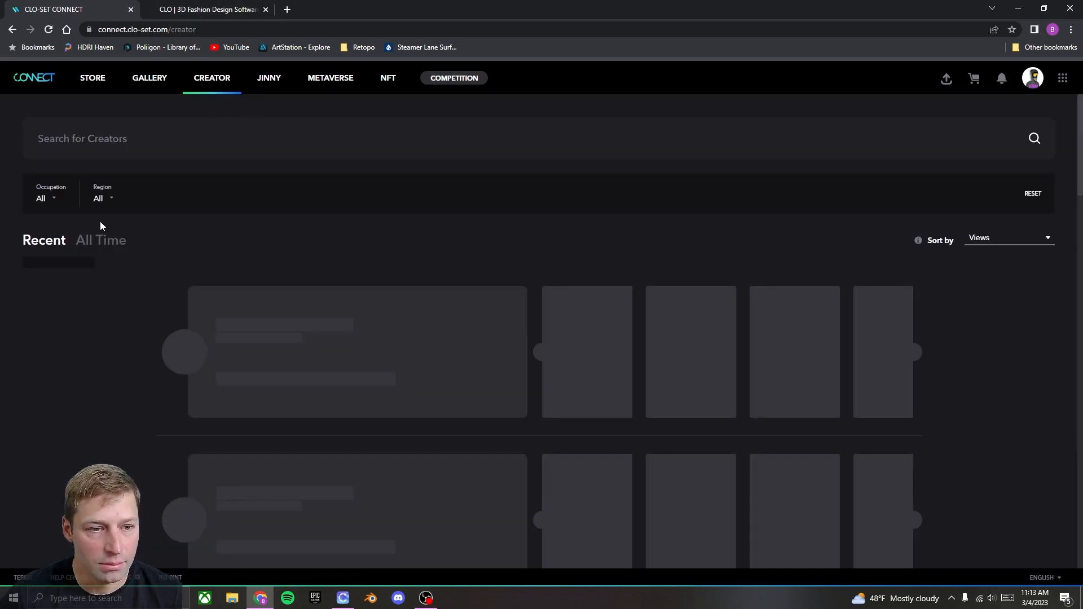
left_click(165, 141)
type("retopo dev")
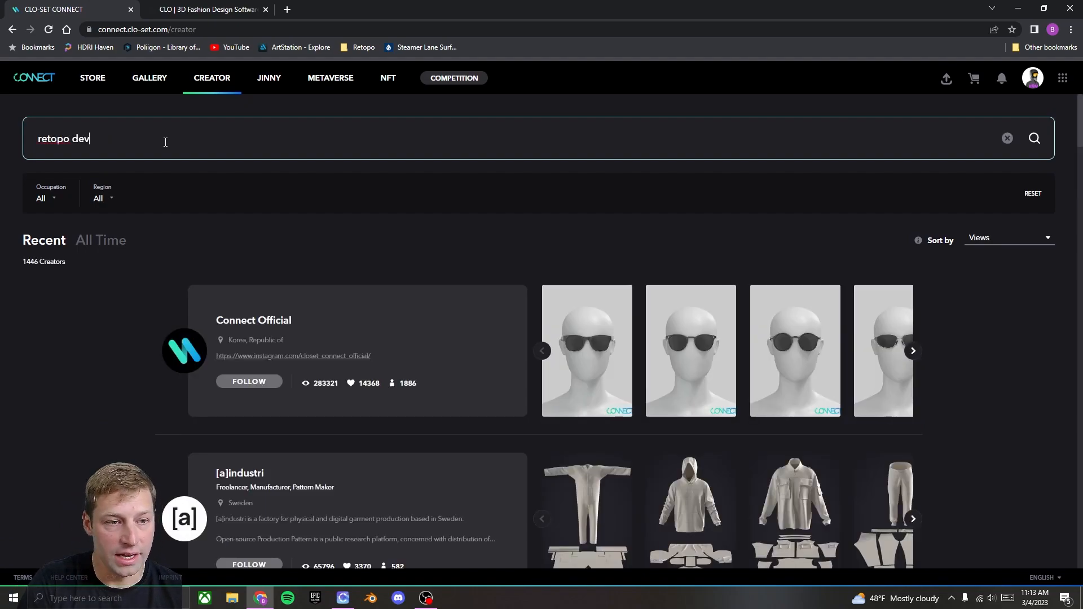
key("Return")
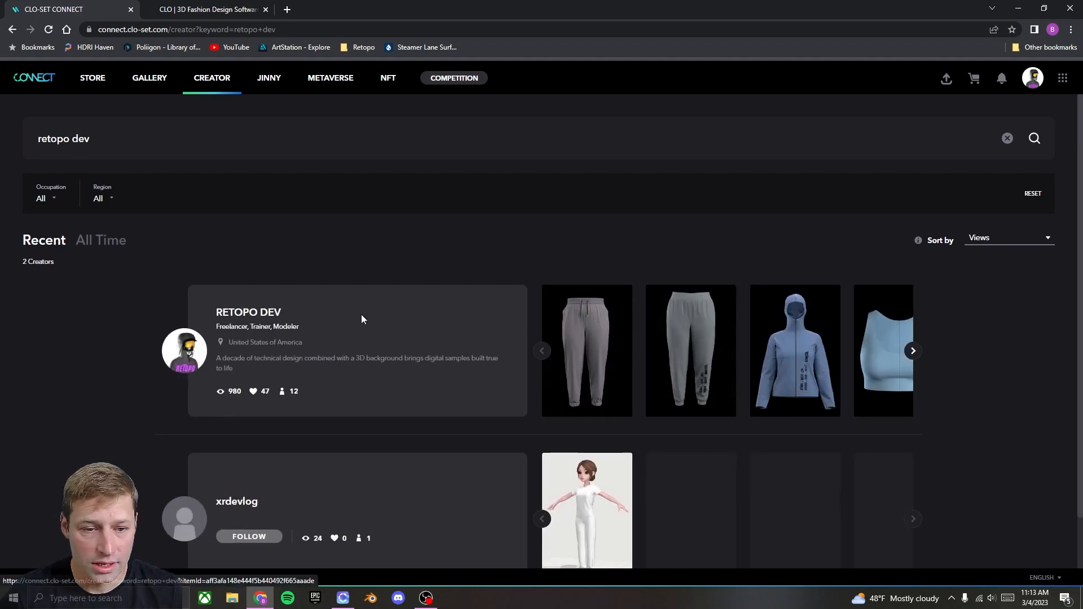
left_click(253, 314)
Step: Add the free Block_T01_RelaxedTee_Genderless pattern from the Block Patterns collection to the cart
scroll(421, 343, "down", 2)
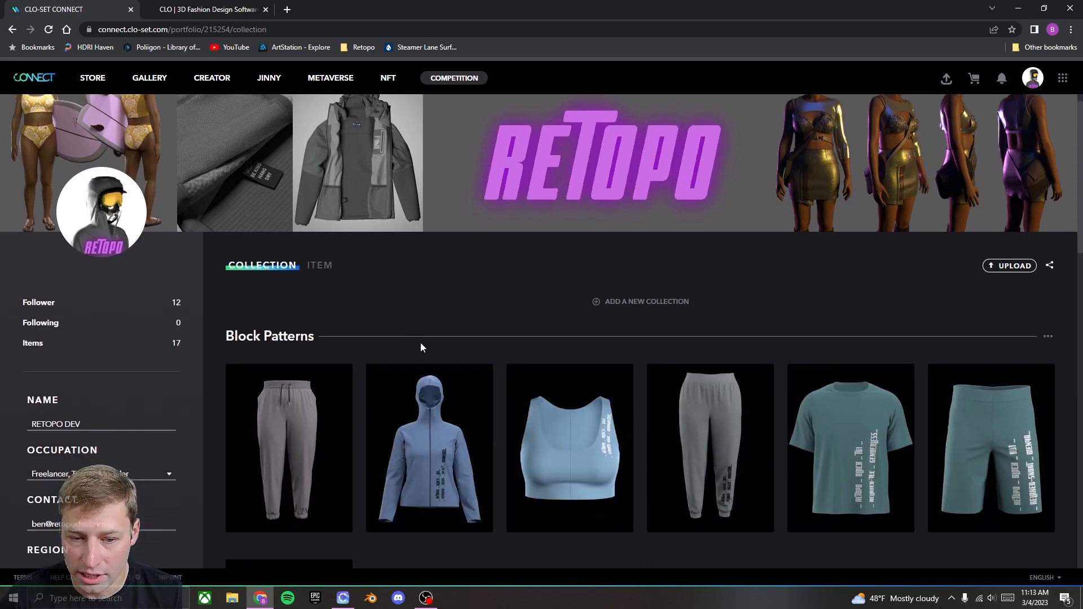
scroll(732, 480, "down", 1)
mouse_move(842, 288)
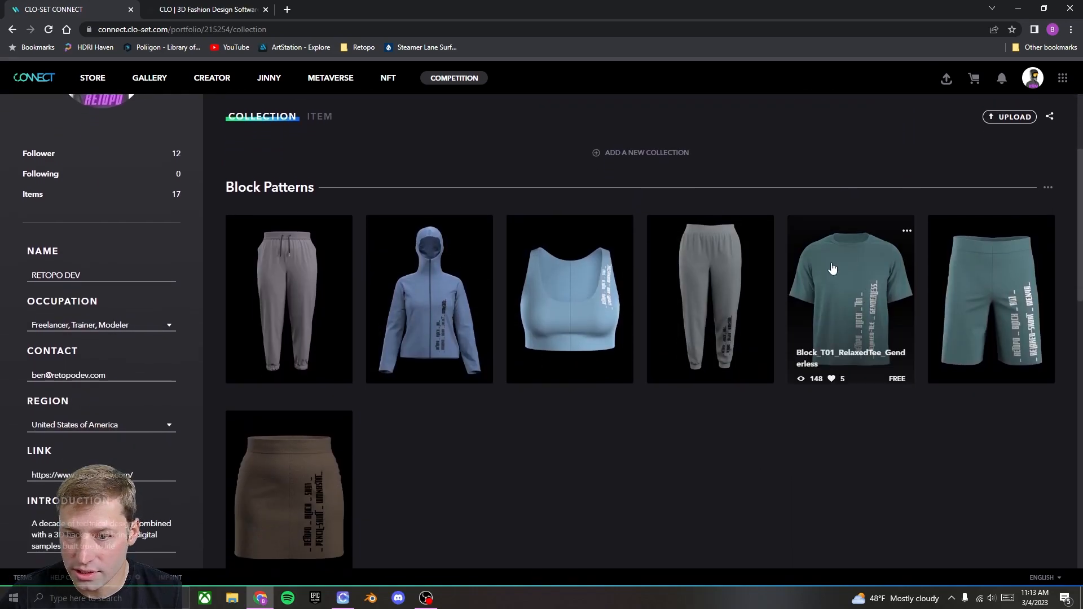
left_click(854, 295)
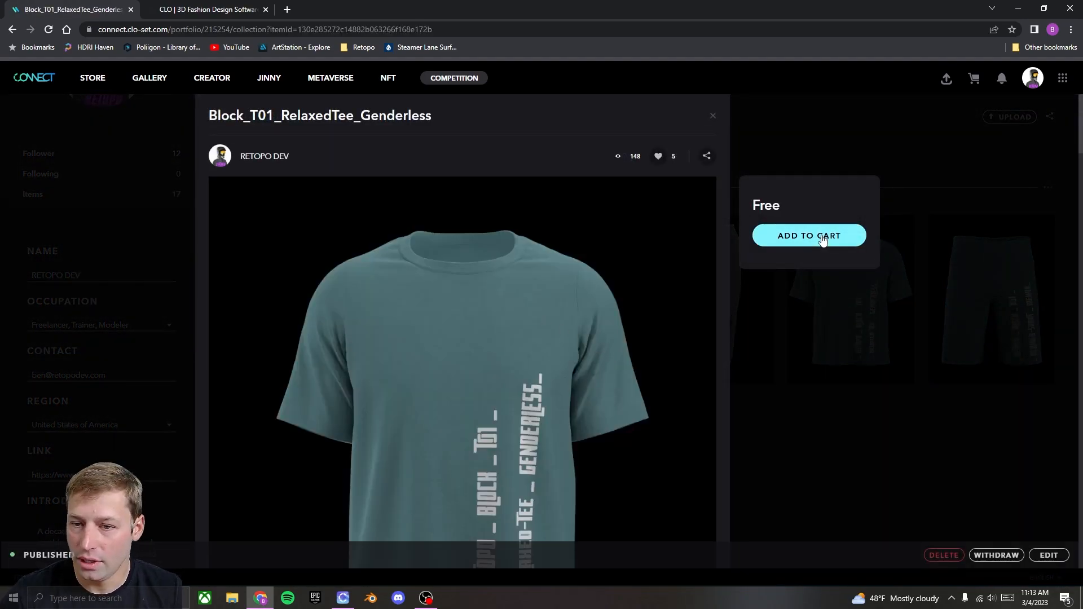
left_click(821, 236)
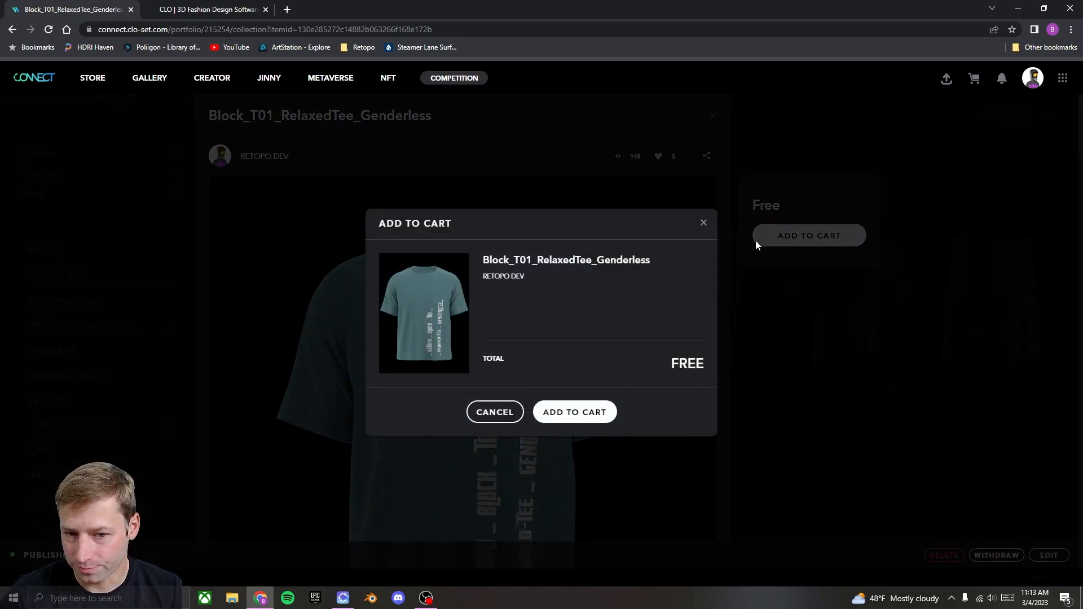
left_click(592, 417)
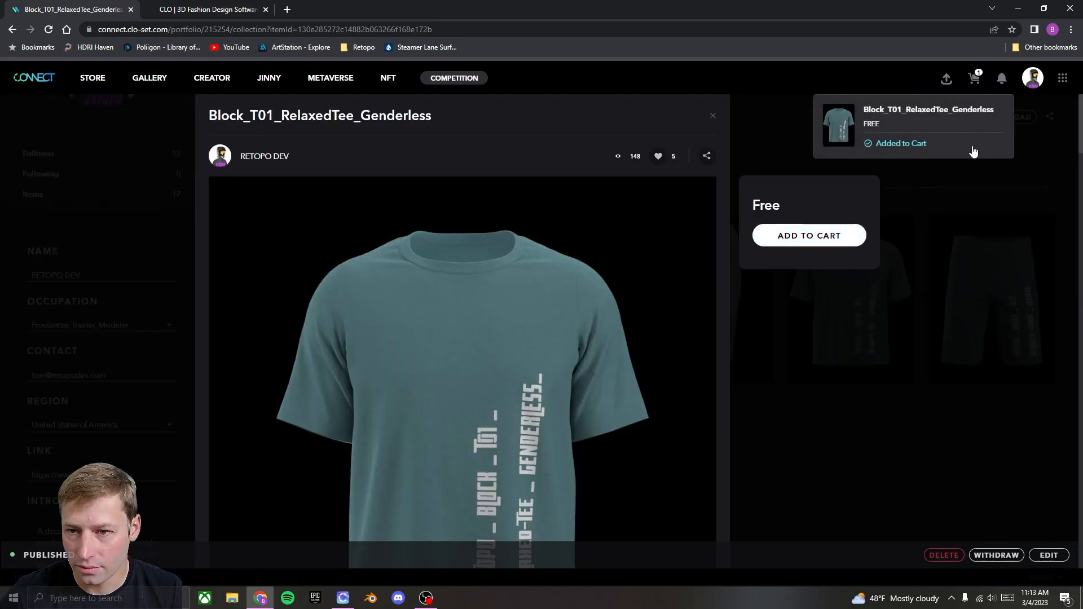
Step: Accept the CONNECT Terms of Service in the cart and place the order for the relaxed tee
left_click(972, 86)
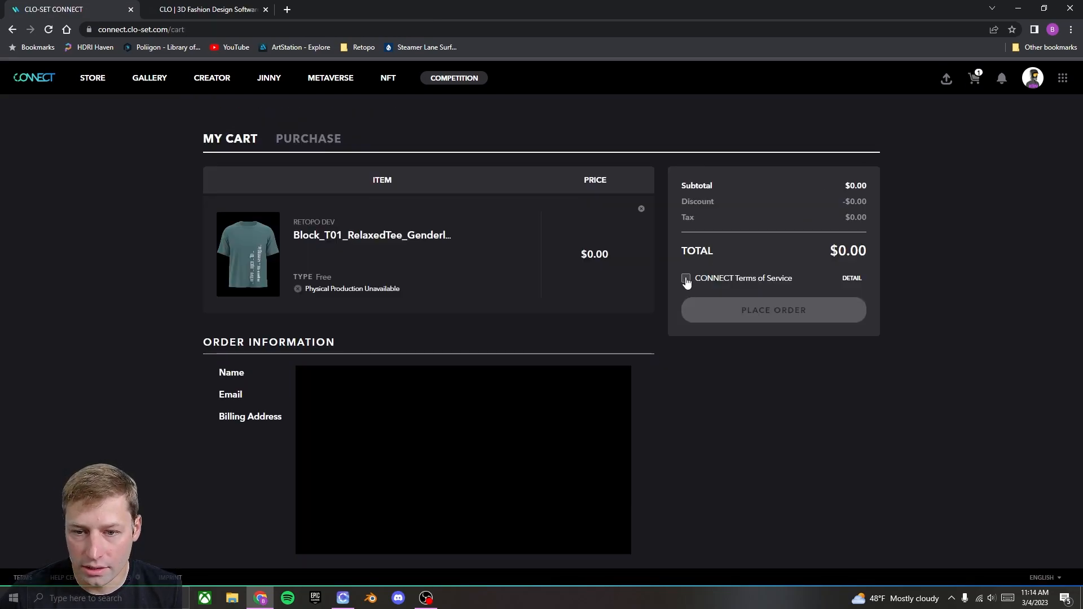
left_click(686, 279)
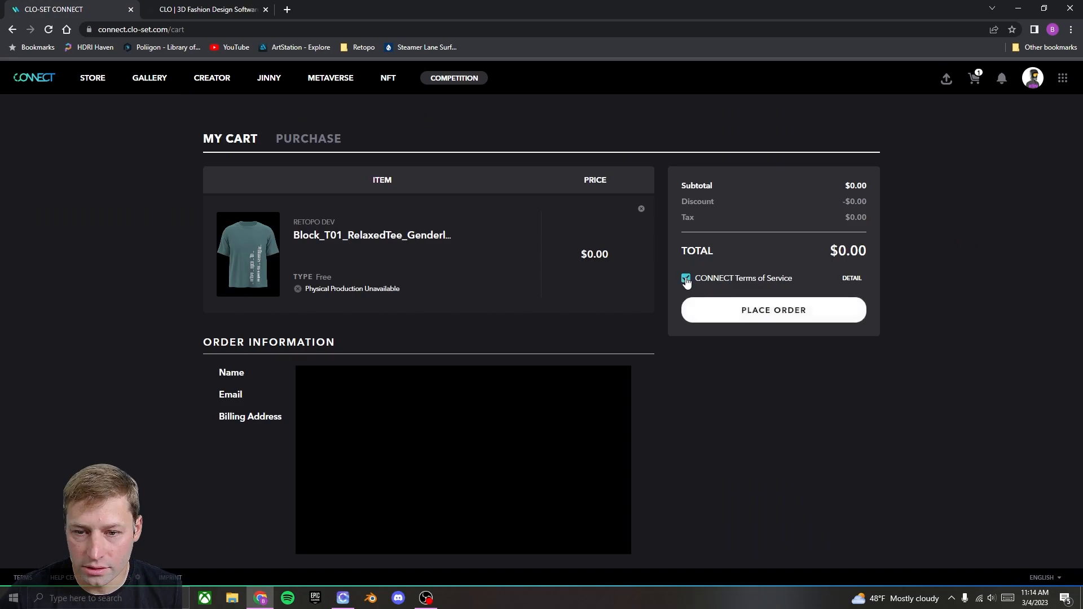
left_click(776, 313)
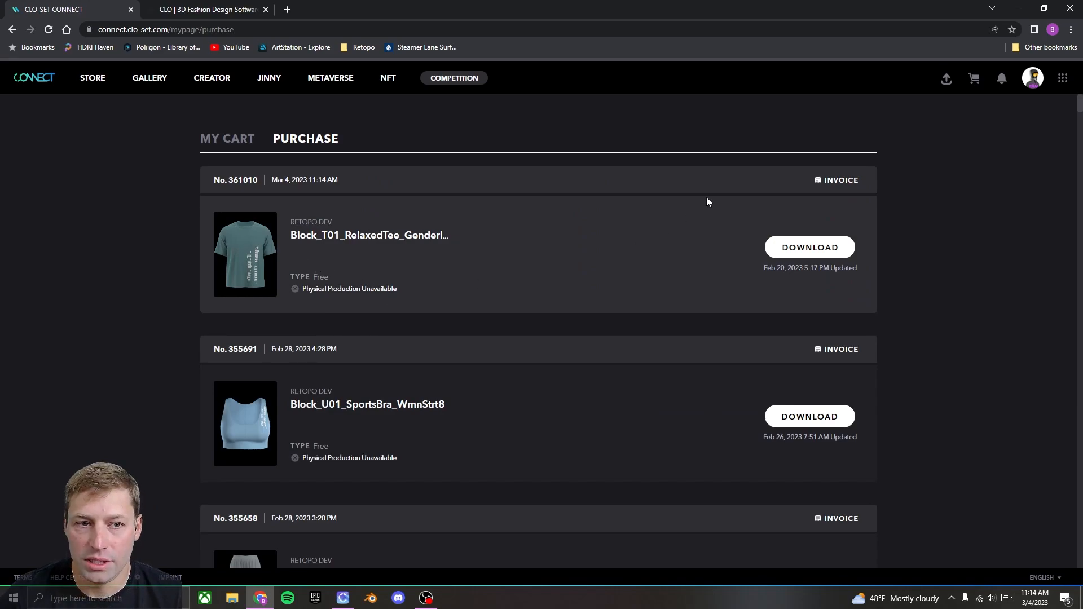
Step: Switch back to CLO and open My Items in the CONNECT section of the library
left_click(1021, 9)
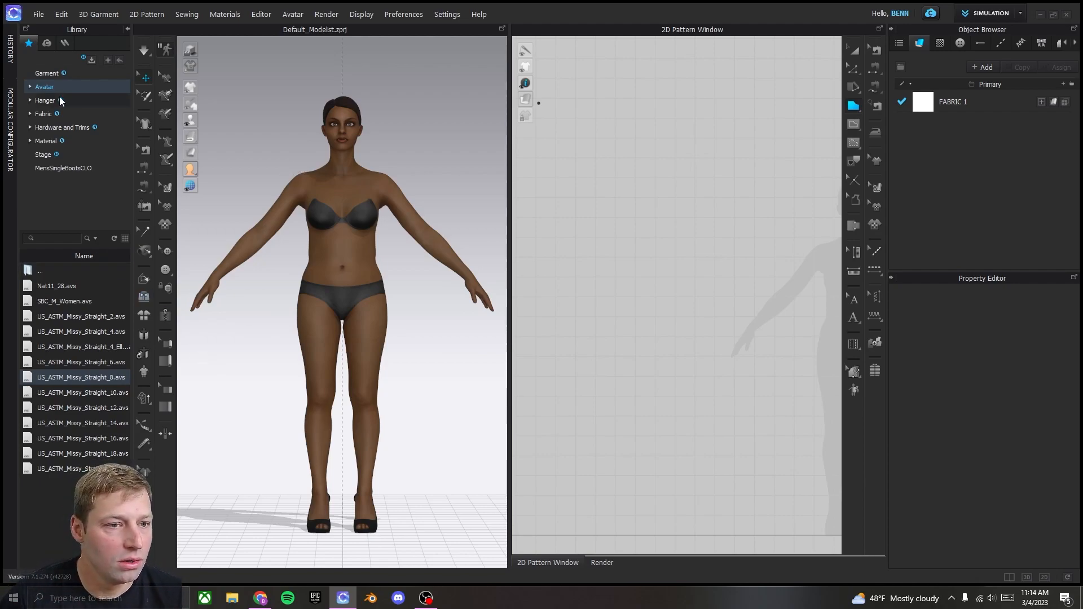
left_click(65, 44)
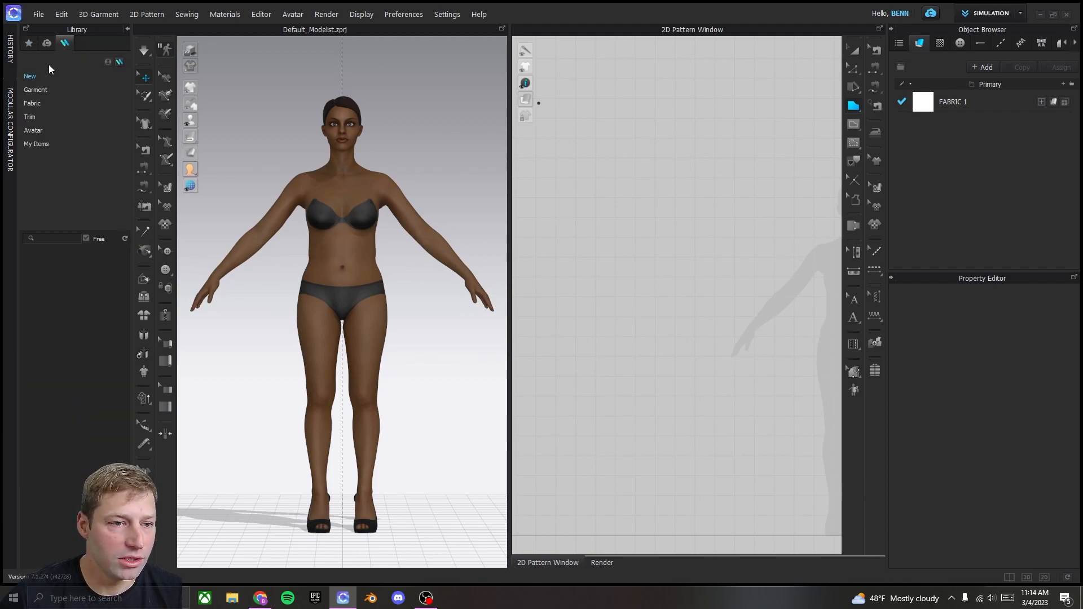
left_click(36, 144)
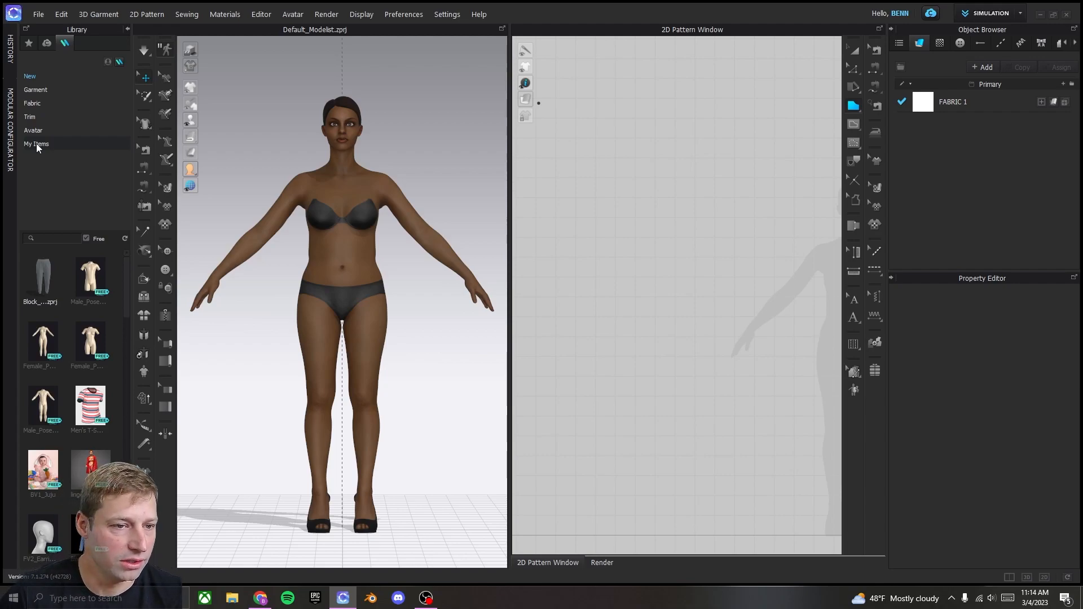
left_click(37, 144)
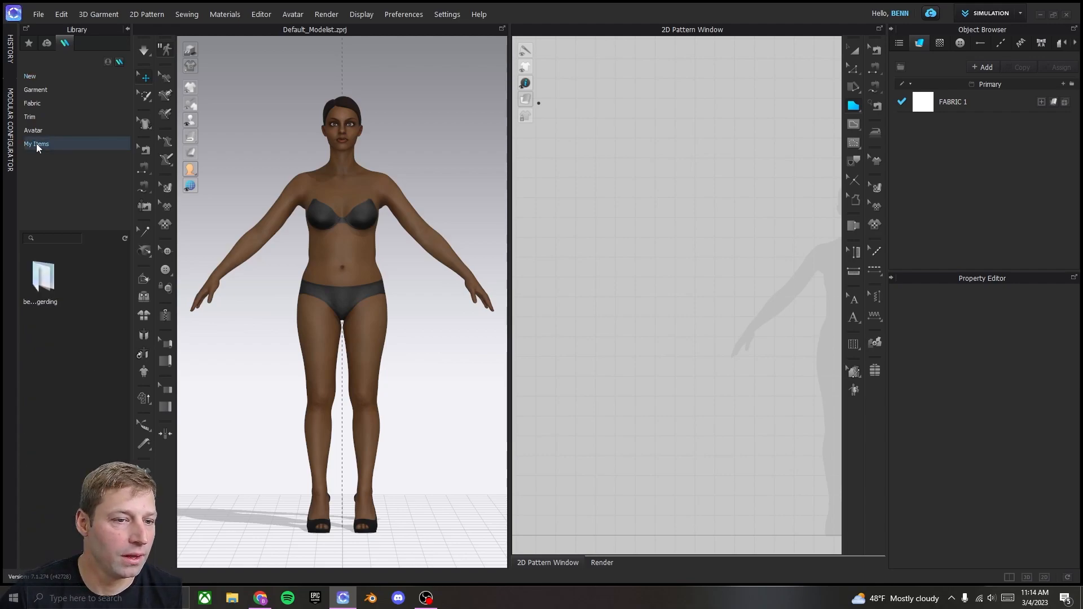
Step: Add Block_T01_RelaxedTee_Genderless.zprj from My Items to the workspace as a garment, using the Add load type
double_click(43, 280)
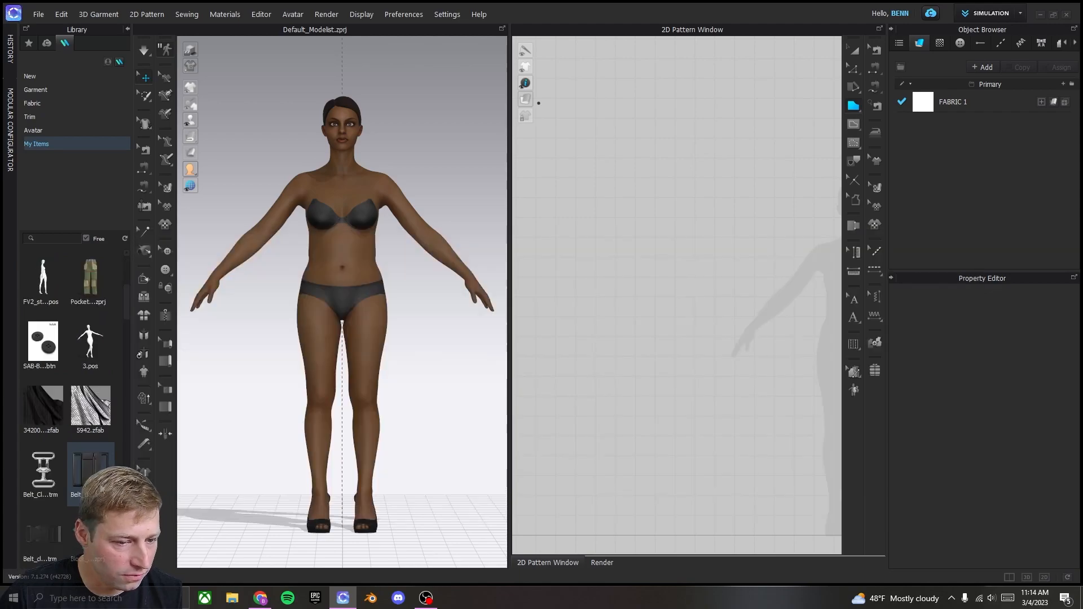
mouse_move(111, 354)
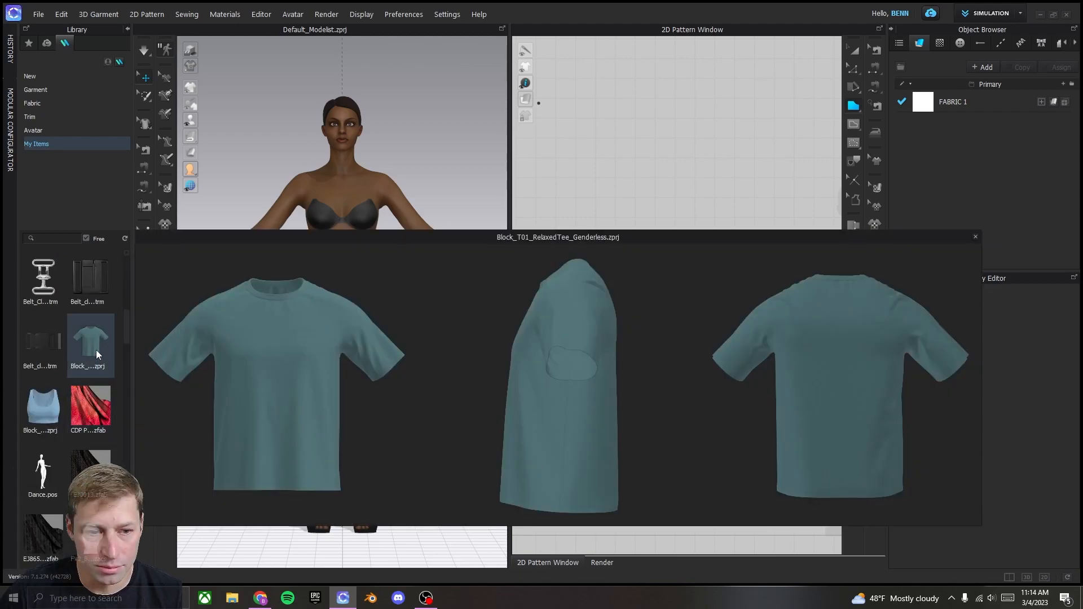
right_click(88, 340)
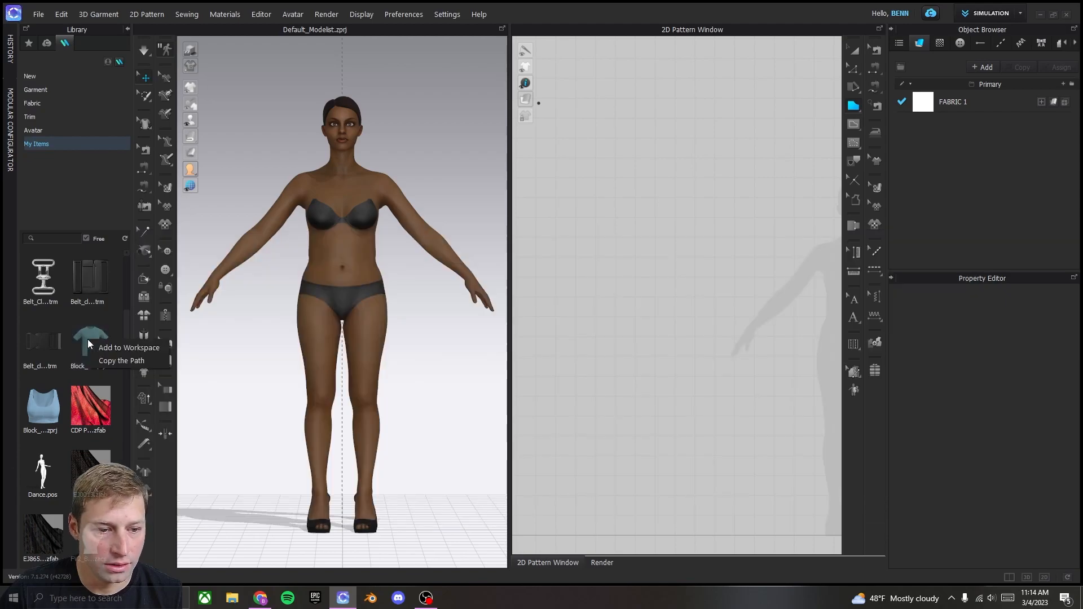
left_click(132, 347)
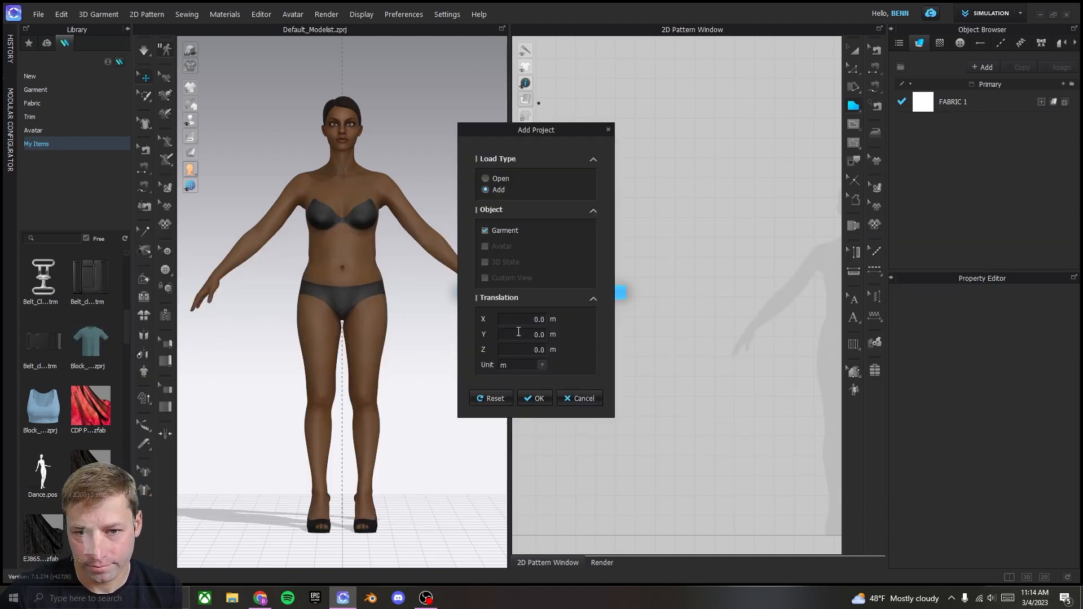
left_click(536, 398)
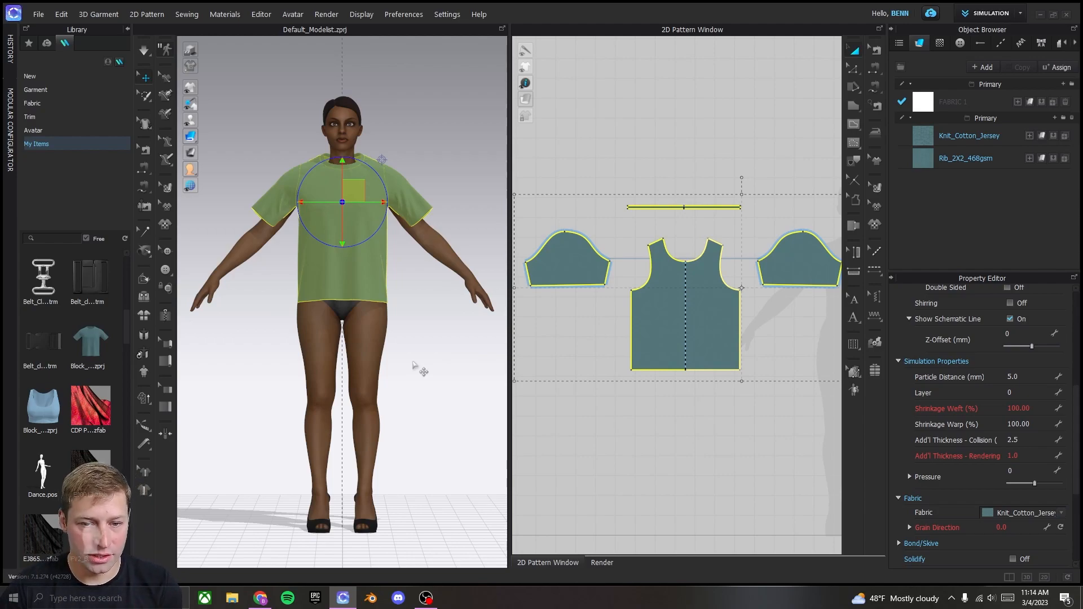
Step: Examine the relaxed tee's fit on the avatar and the layout of its 2D pattern pieces
mouse_move(426, 315)
right_mouse_down()
mouse_move(427, 305)
mouse_move(316, 313)
mouse_move(398, 322)
mouse_move(422, 309)
right_mouse_up()
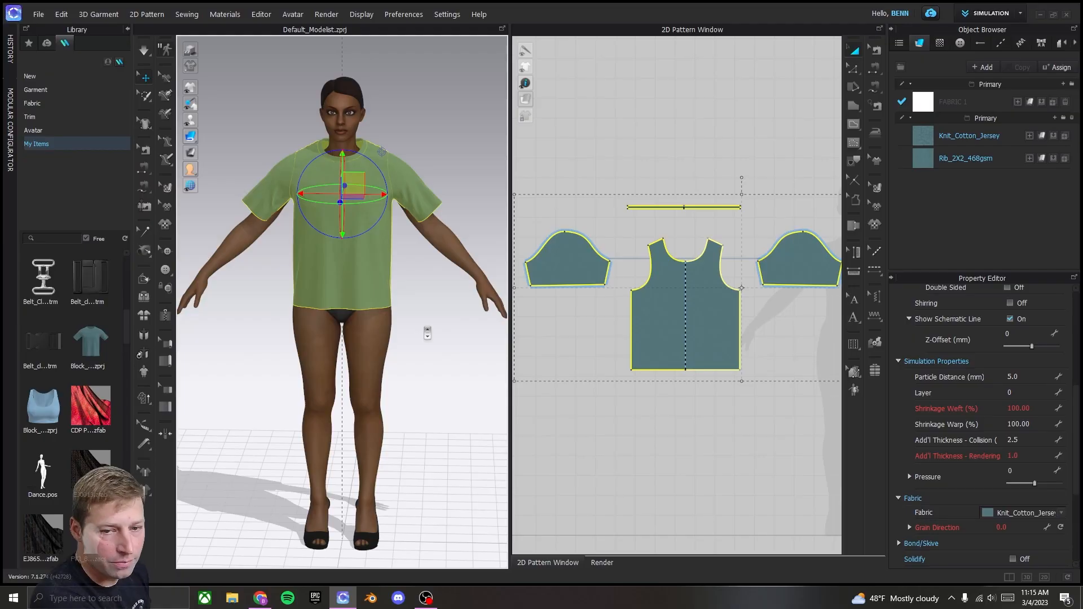
middle_click_drag(435, 309, 420, 337)
scroll(402, 322, "down", 2)
scroll(384, 293, "up", 4)
scroll(367, 265, "down", 4)
scroll(356, 248, "up", 4)
scroll(355, 257, "down", 1)
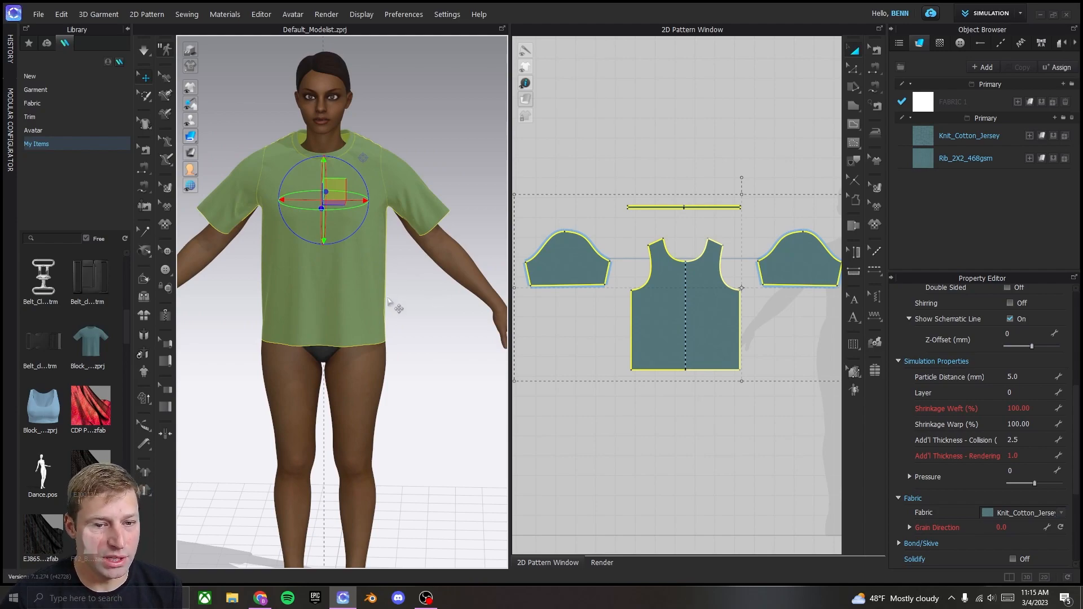
scroll(704, 321, "down", 5)
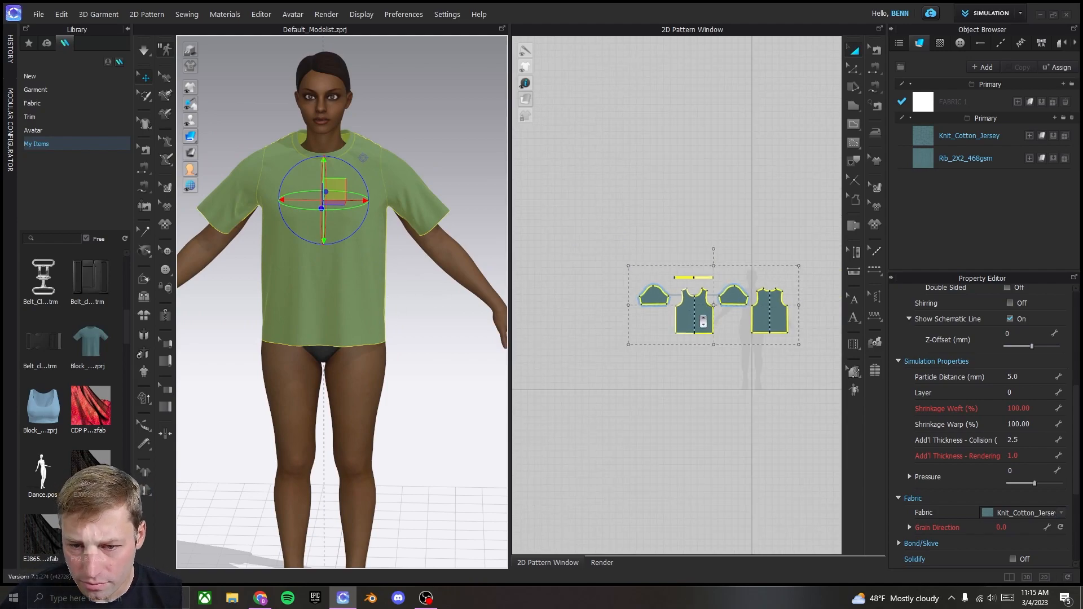
scroll(713, 290, "up", 1)
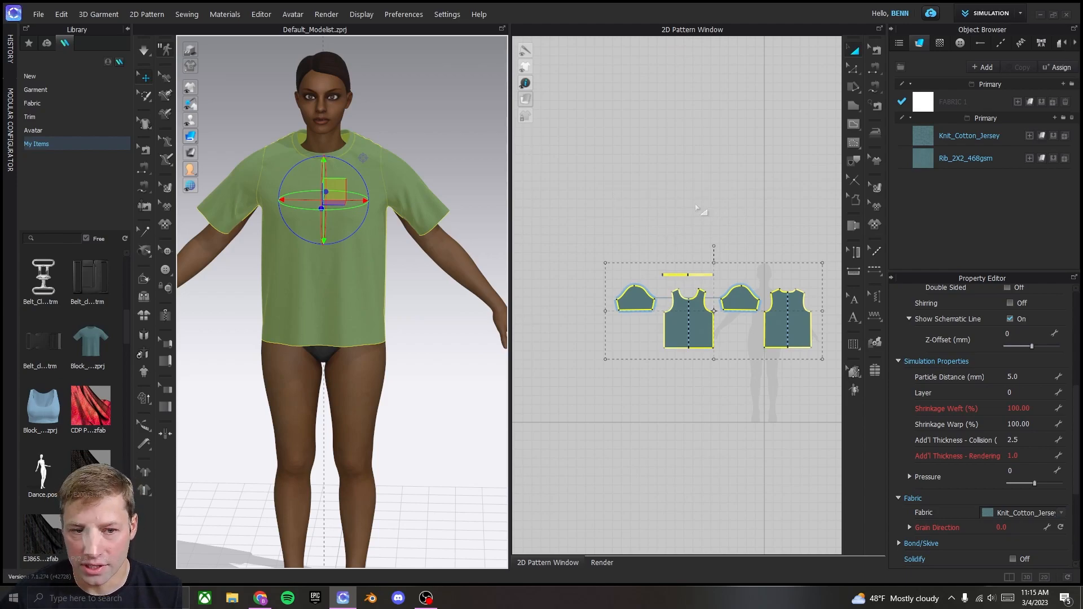
right_click_drag(752, 390, 709, 389)
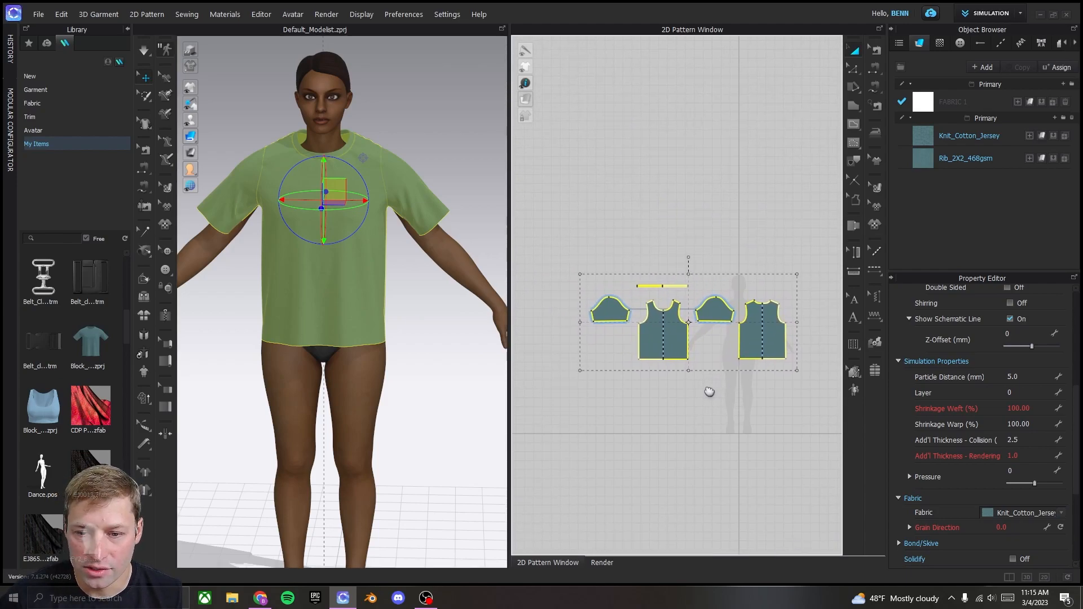
Step: Select all the tee's pattern pieces and move the whole garment slightly up on the avatar in 3D
left_click(830, 397)
left_click_drag(820, 403, 541, 199)
right_click_drag(364, 164, 363, 157)
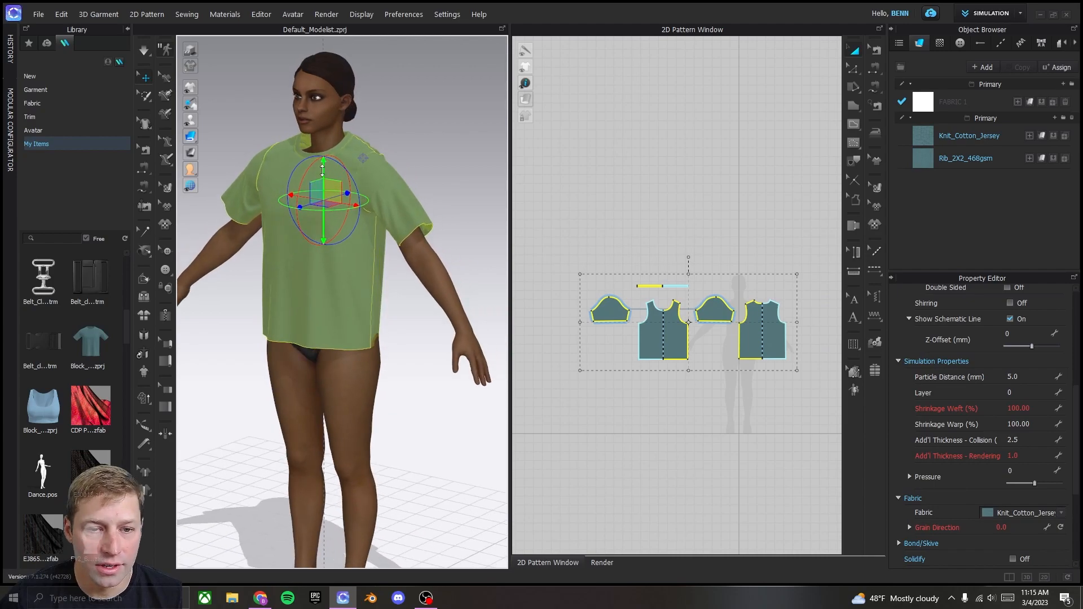
left_click_drag(323, 169, 331, 187)
right_click_drag(331, 188, 353, 189)
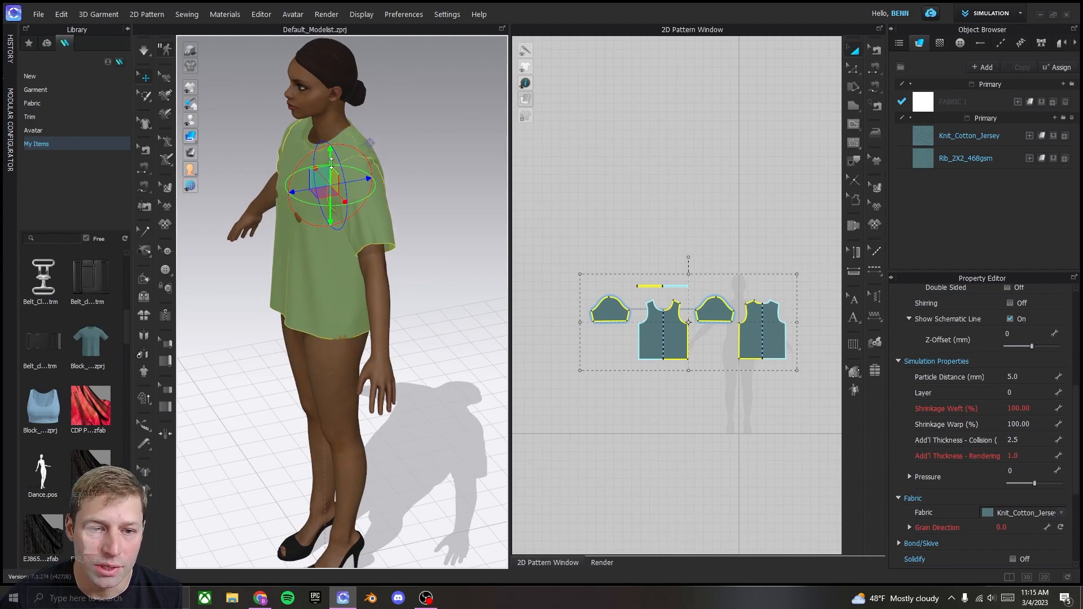
left_click(453, 255)
right_click_drag(453, 255, 411, 303)
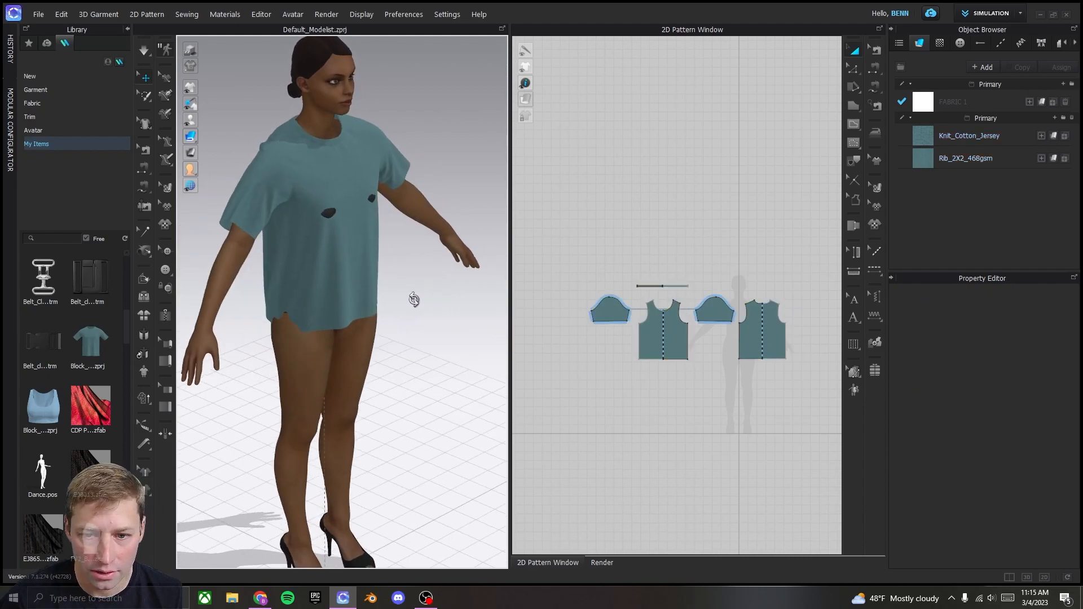
Step: Set the particle distance of all the tee's pattern pieces to 20 mm
left_click_drag(812, 386, 572, 229)
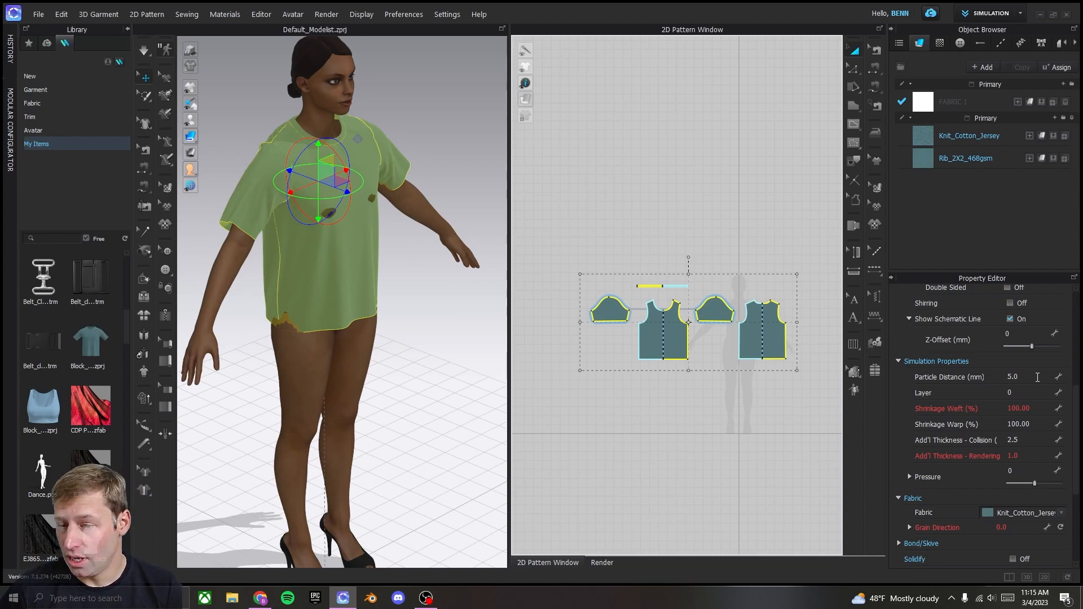
left_click(1037, 377)
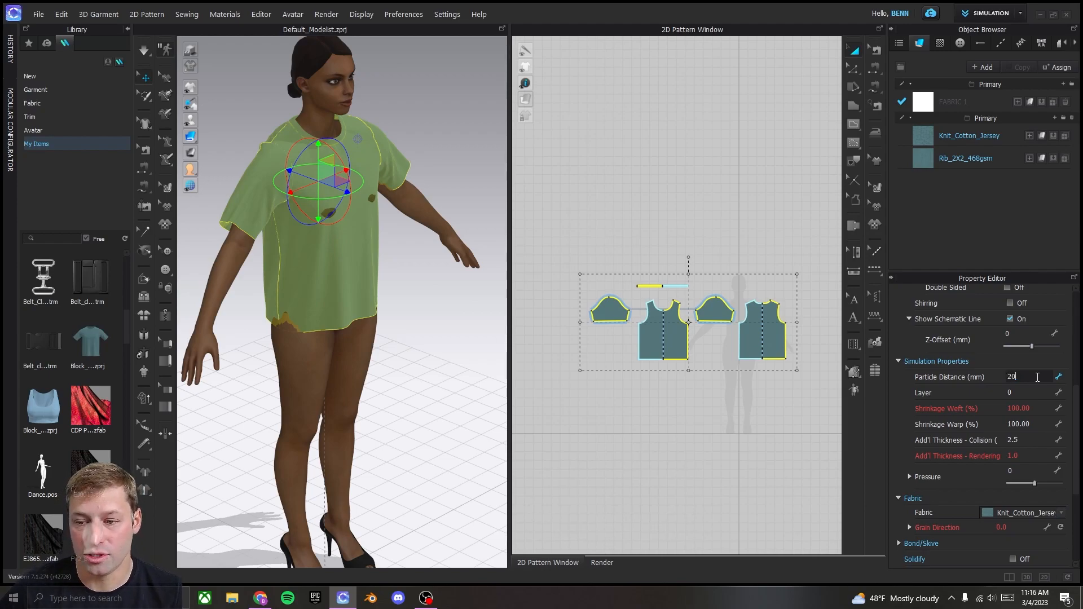
key("Return")
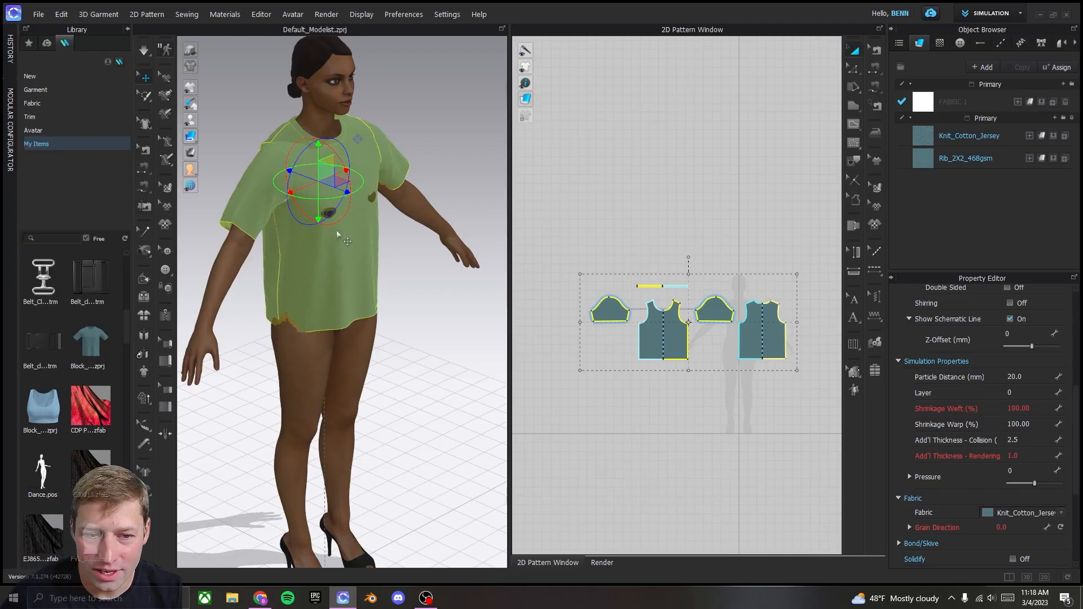
Step: Simulate the tee on the avatar, pull the fabric into place around the shoulder and chest, and stop the simulation
right_click_drag(380, 237, 298, 231)
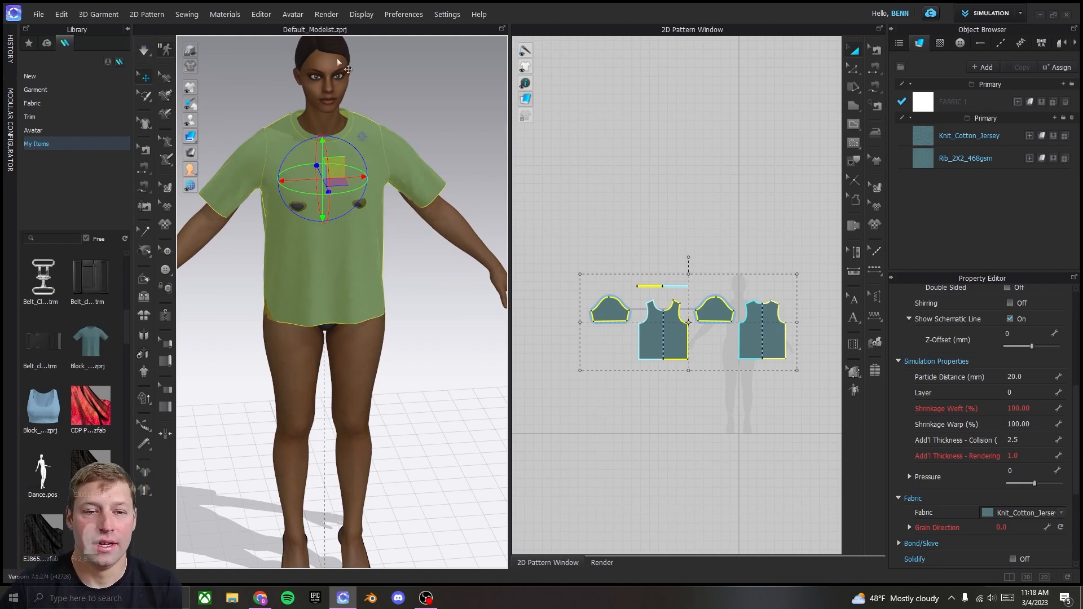
right_click_drag(448, 242, 416, 234)
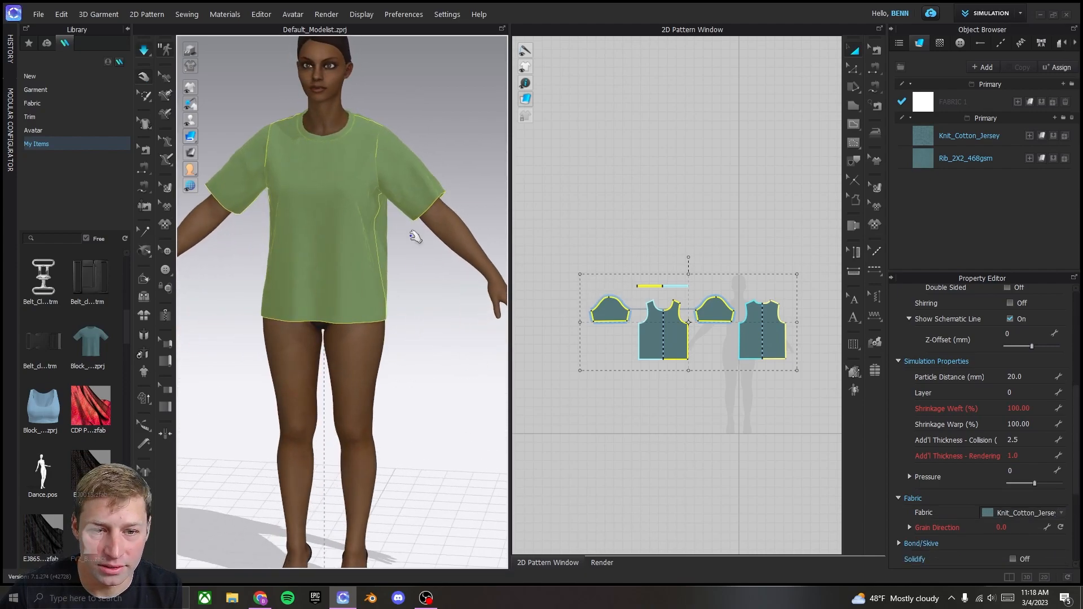
left_click_drag(377, 132, 388, 123)
left_click_drag(303, 163, 386, 129)
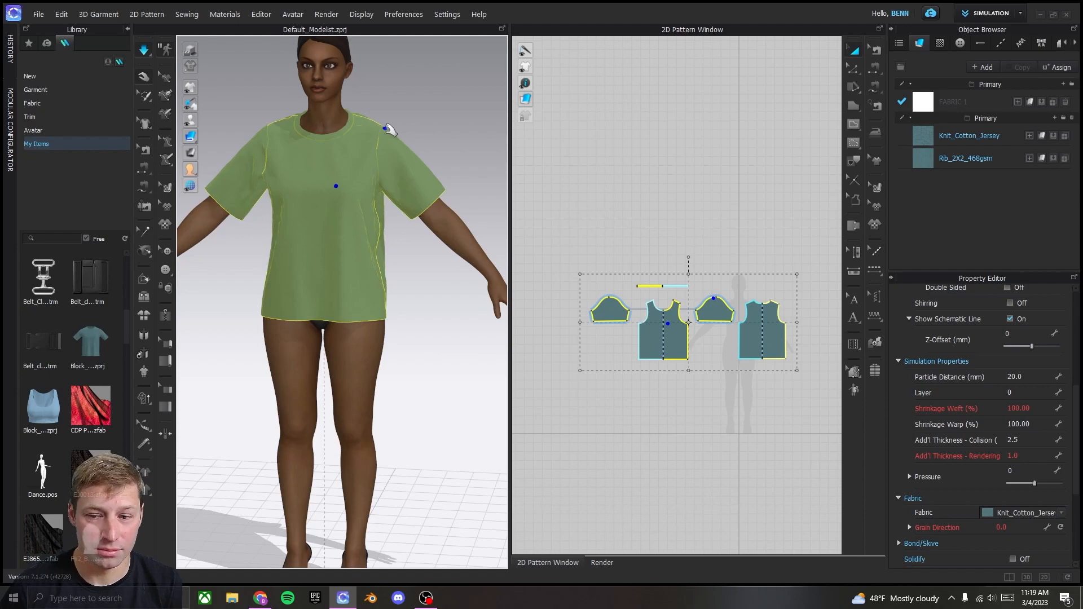
key("space")
left_click(418, 105)
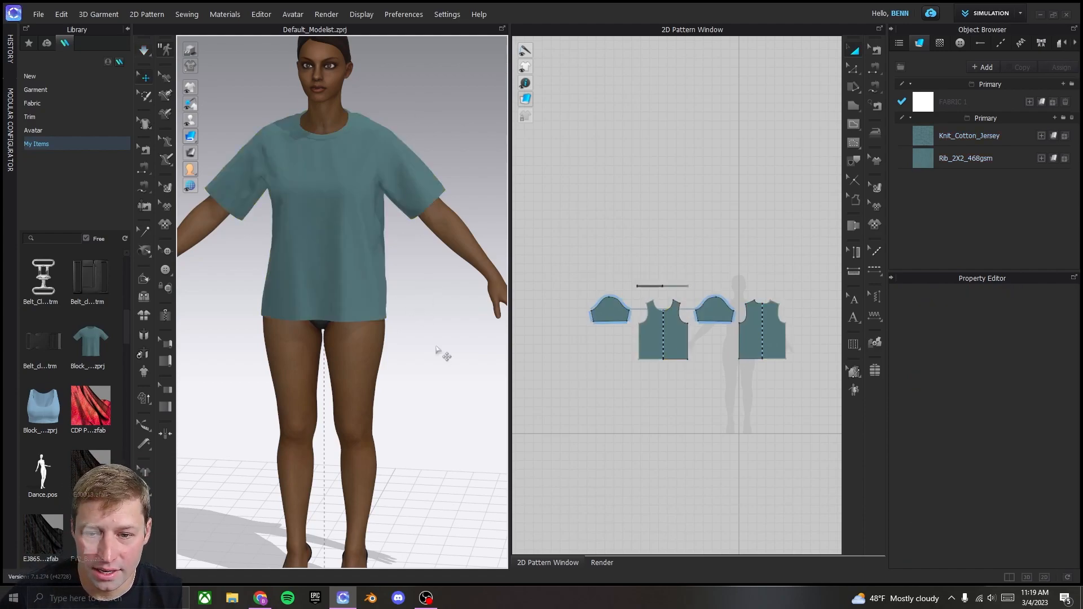
Step: Move the front bodice piece slightly down in the 2D layout and switch to the Edit Pattern tool
left_click(854, 52)
mouse_move(681, 336)
left_mouse_down()
mouse_move(674, 171)
mouse_move(677, 340)
left_mouse_up()
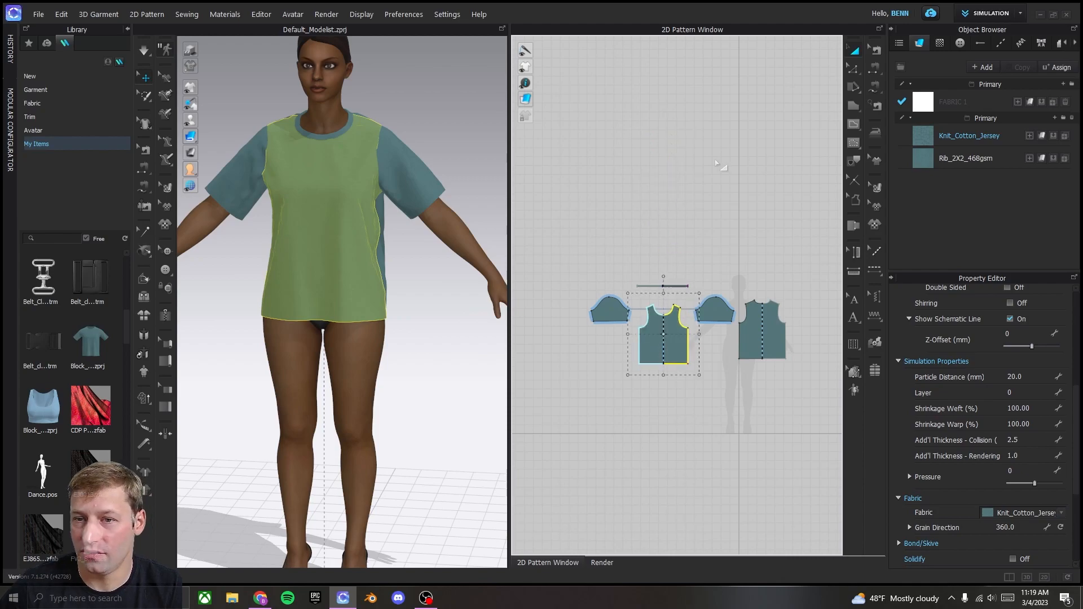
left_click(854, 69)
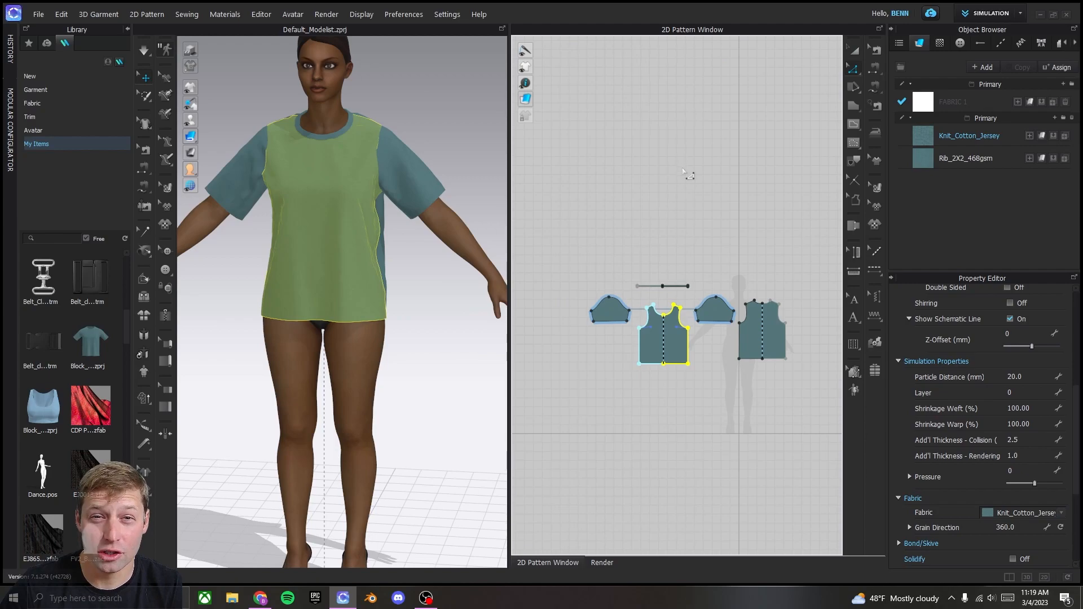
scroll(700, 366, "up", 5)
left_click(701, 350)
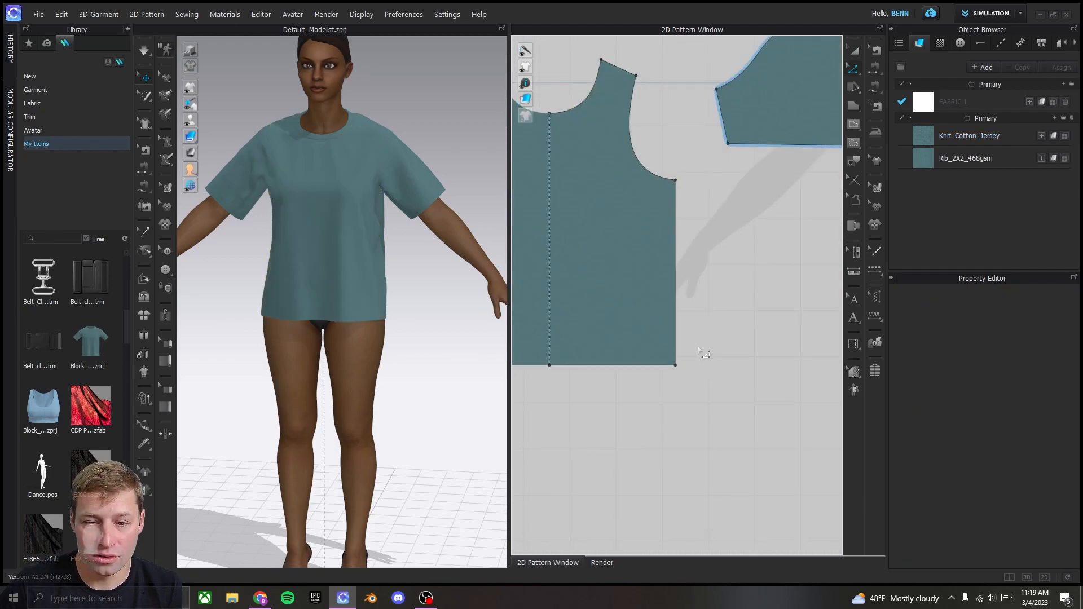
Step: Raise the front and back hem edges together to crop the tee just above the avatar's navel
scroll(638, 385, "down", 3)
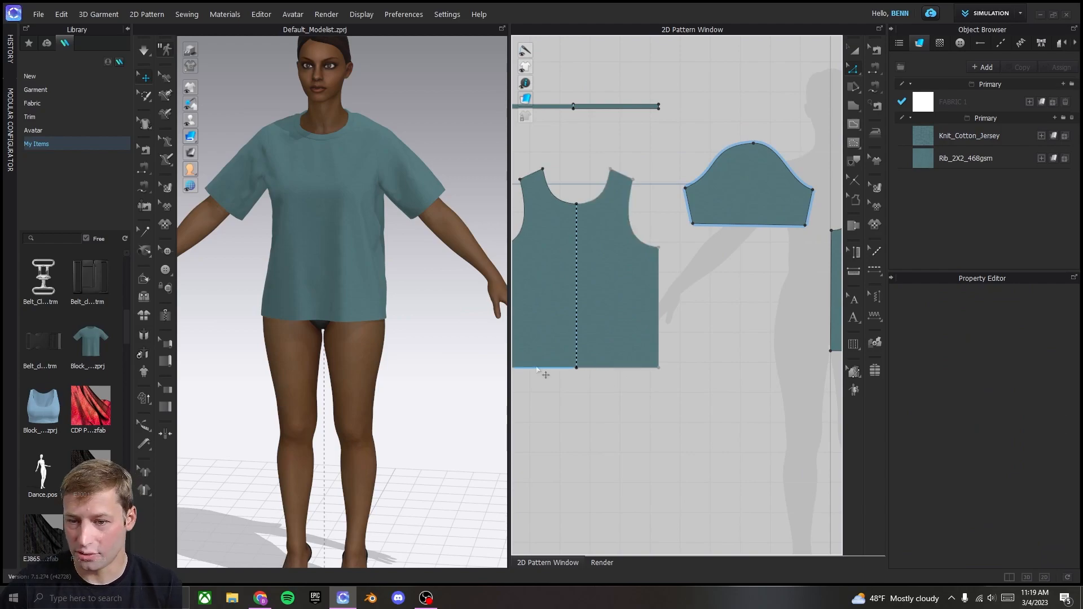
left_click(603, 363)
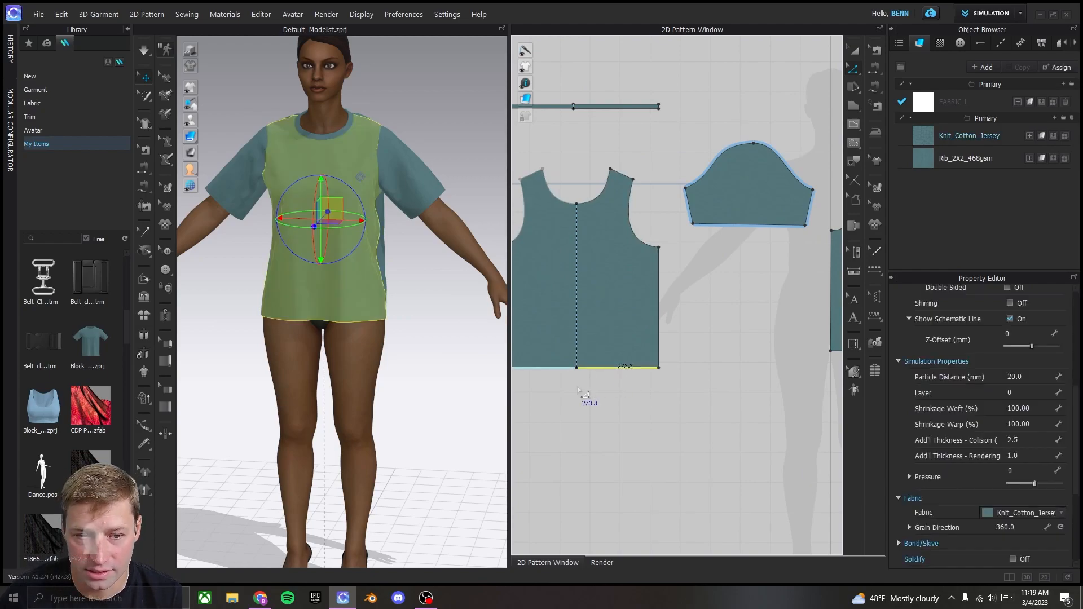
scroll(599, 381, "down", 2)
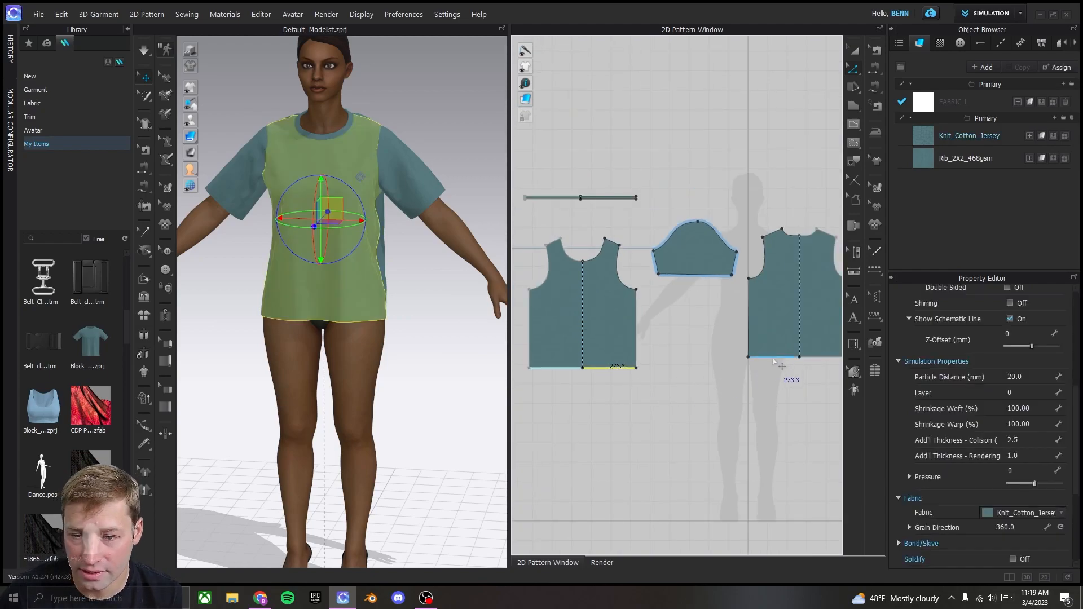
left_click(774, 357)
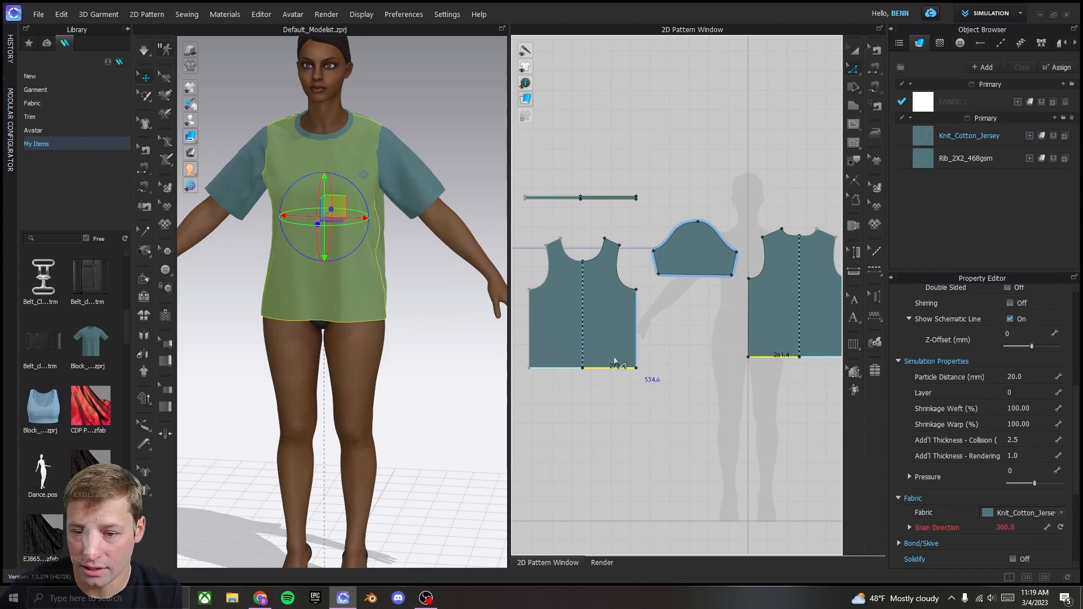
left_click_drag(609, 373, 608, 342)
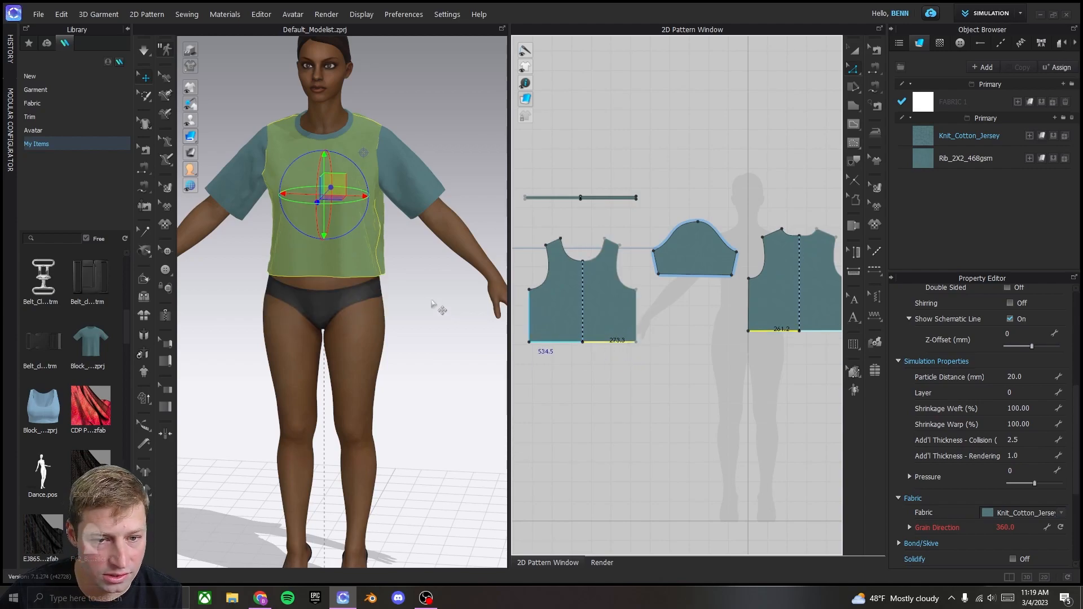
mouse_move(411, 290)
right_mouse_down()
mouse_move(261, 275)
mouse_move(412, 286)
right_mouse_up()
left_click_drag(610, 345, 596, 337)
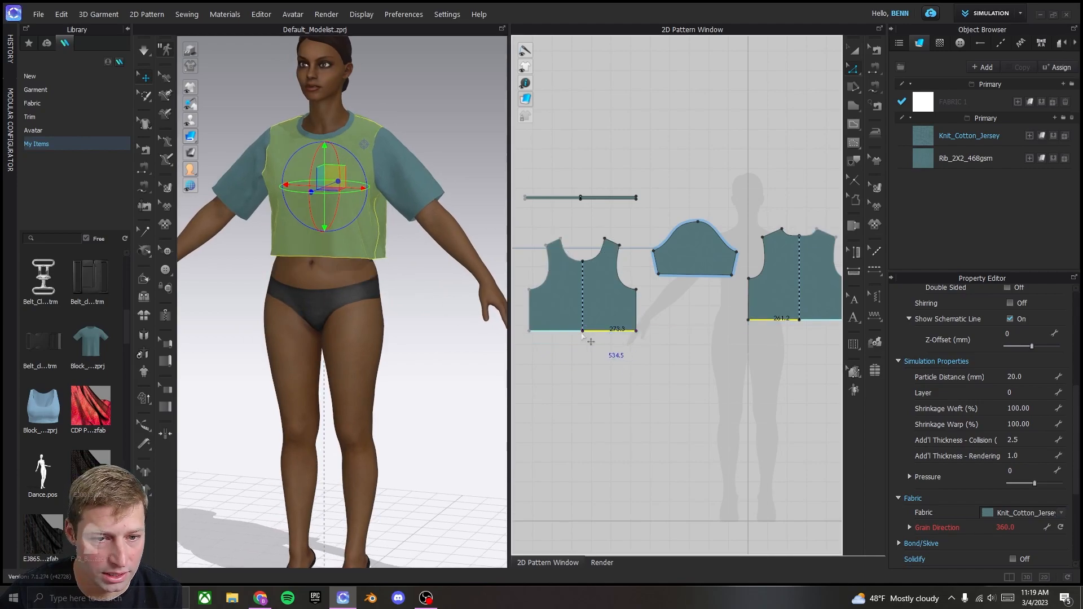
Step: Simulate the cropped tee, check its drape from the side, and stop the simulation
left_click(399, 309)
mouse_move(398, 309)
right_mouse_down()
mouse_move(452, 302)
mouse_move(418, 306)
right_mouse_up()
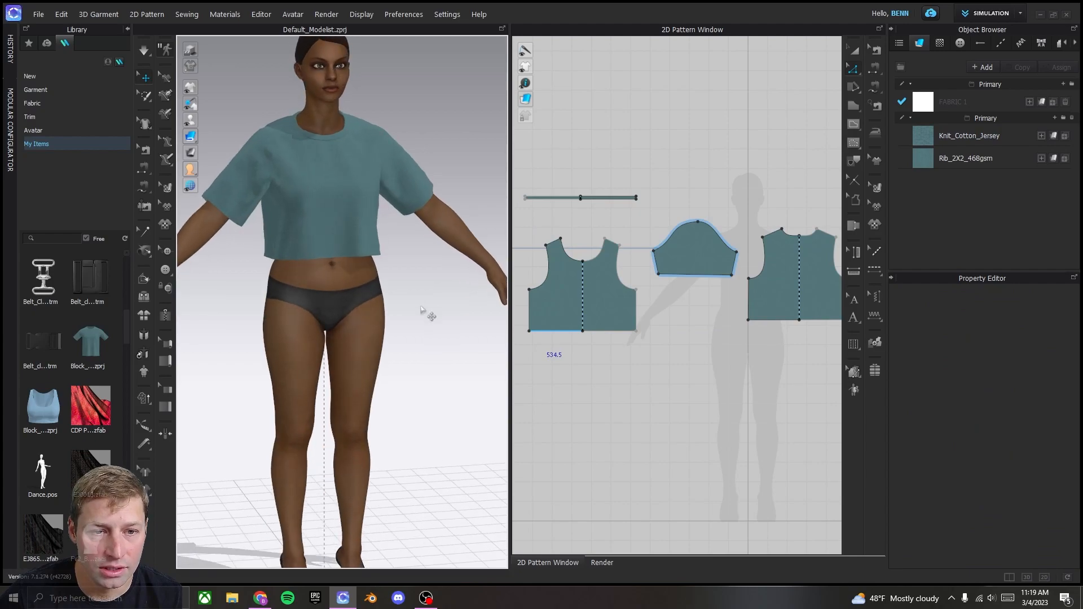
key("space")
right_click_drag(422, 279, 295, 307)
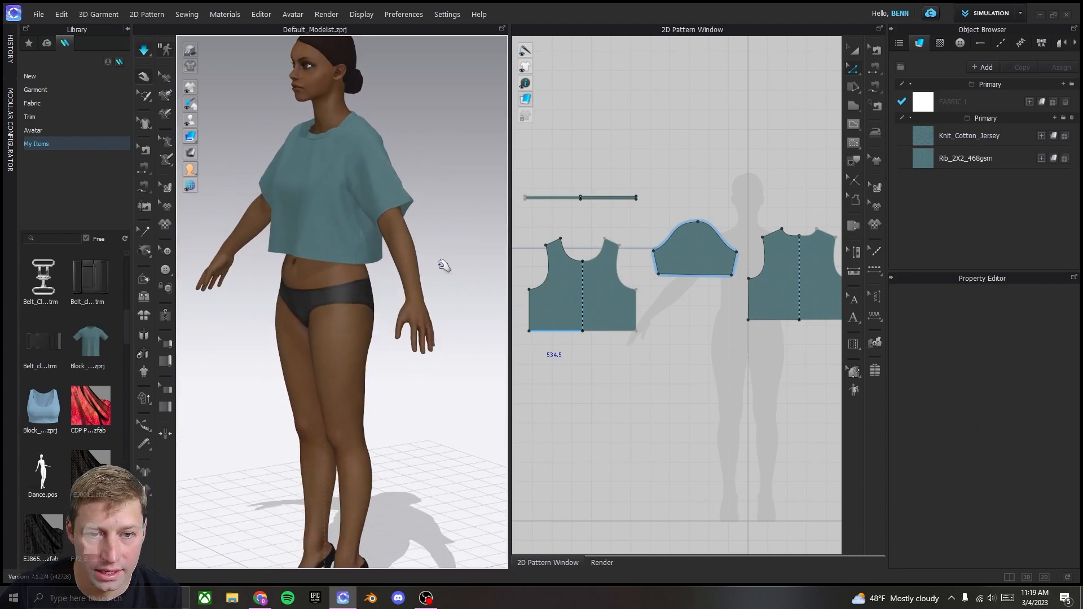
key("space")
Step: Offset the sleeve hem edge as one internal line at a distance of 35 mm
scroll(599, 274, "up", 2)
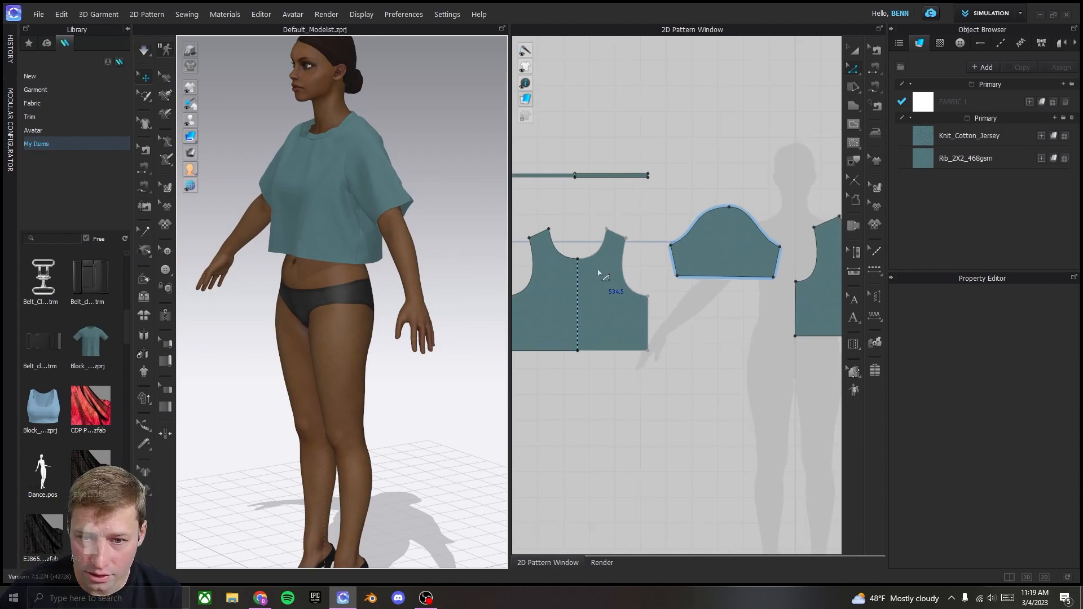
scroll(600, 274, "up", 3)
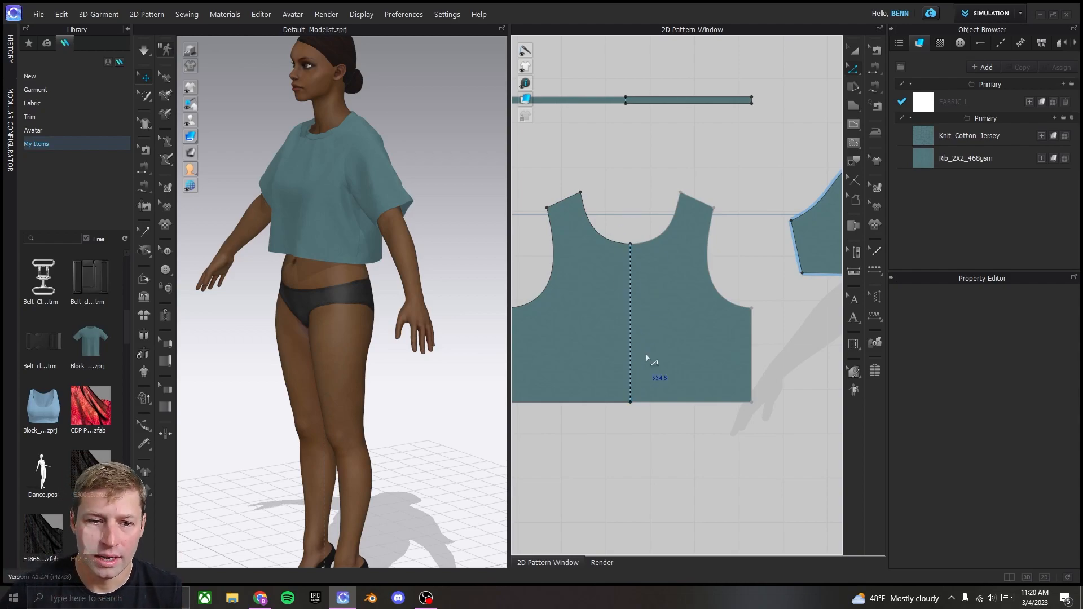
scroll(642, 360, "down", 2)
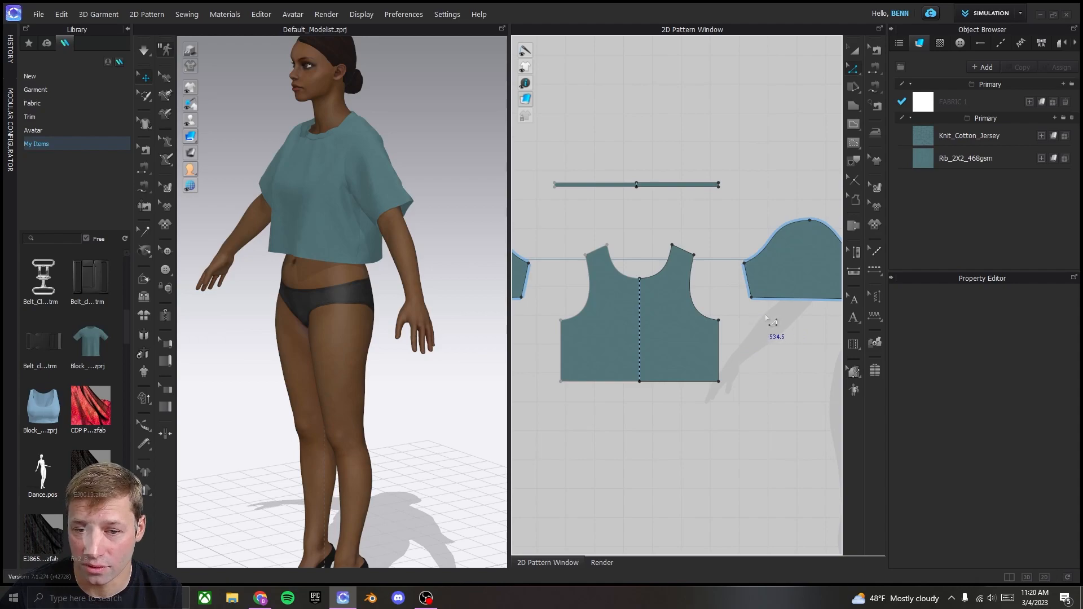
middle_click_drag(723, 319, 621, 332)
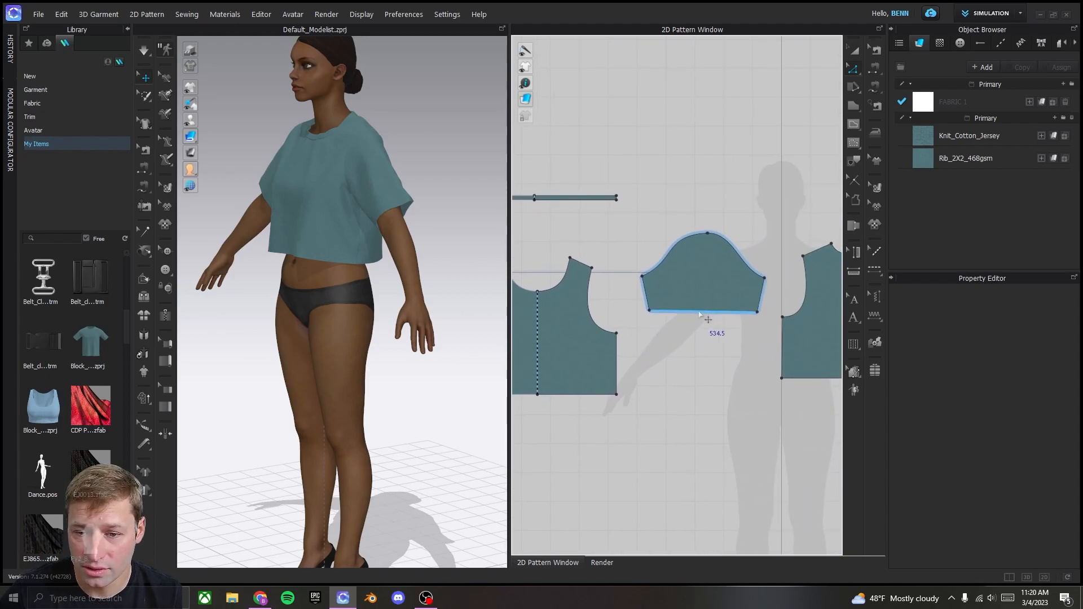
left_click(701, 312)
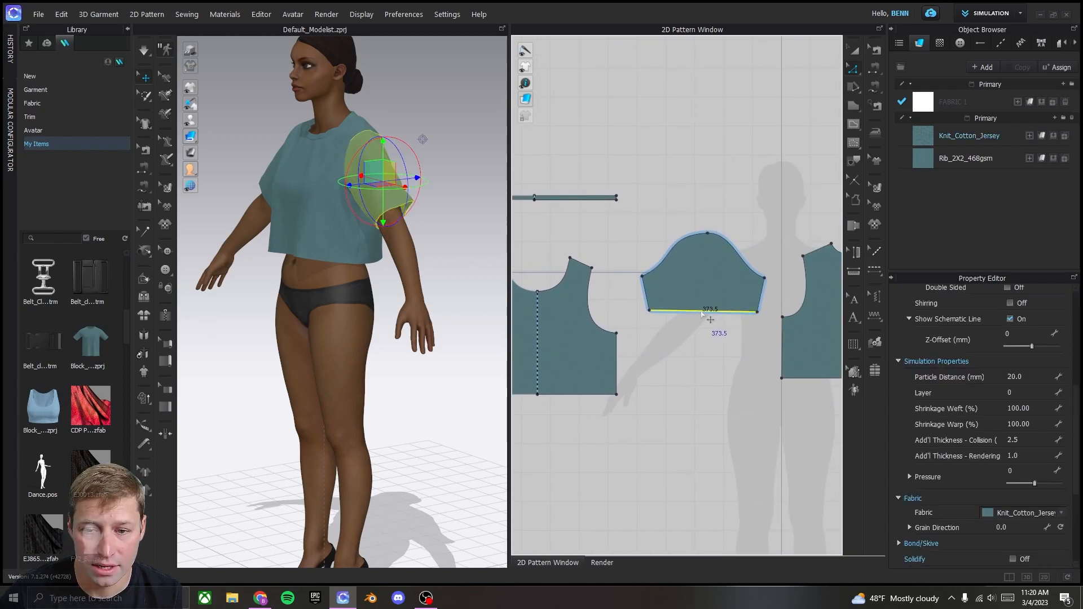
right_click(703, 314)
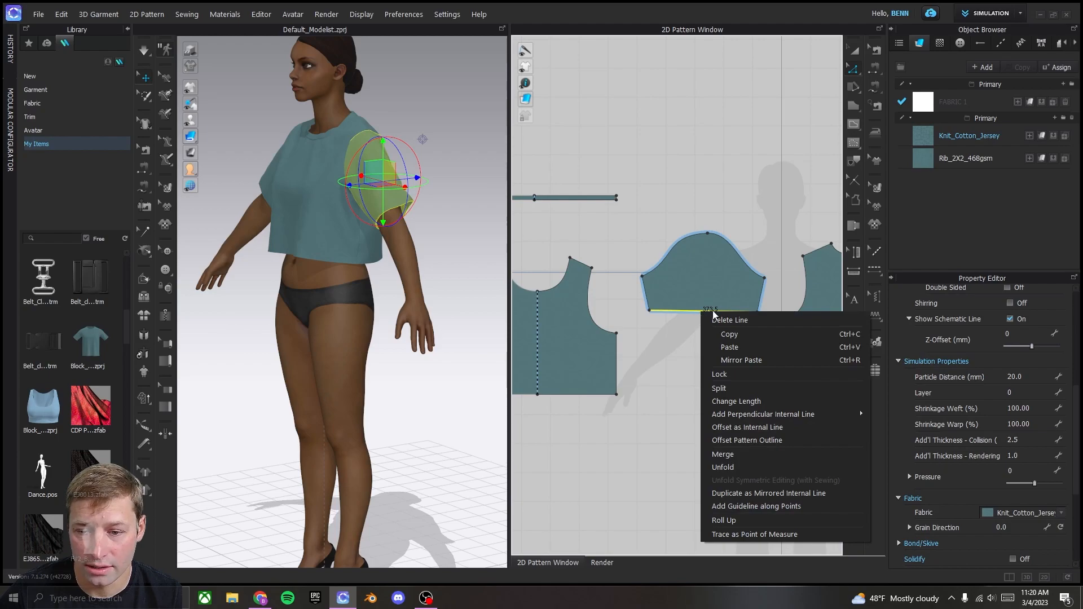
left_click(818, 429)
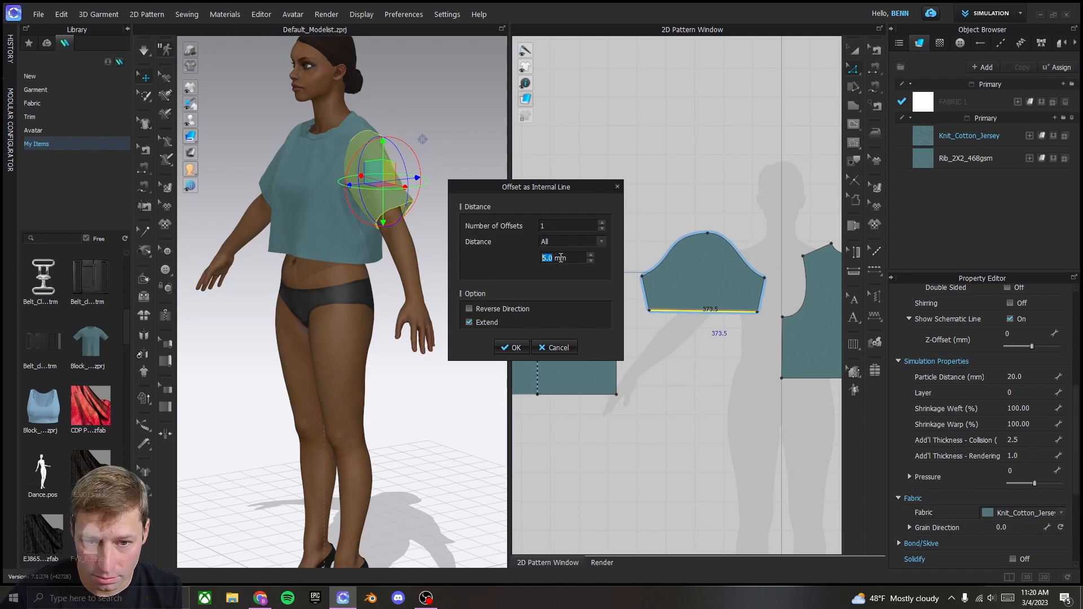
type("35")
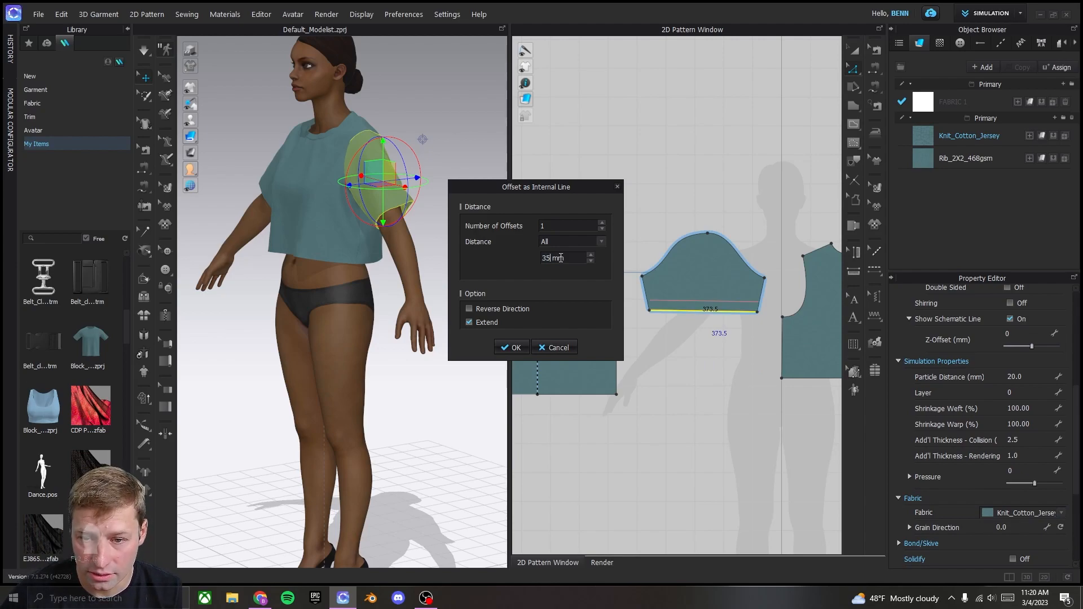
left_click(514, 348)
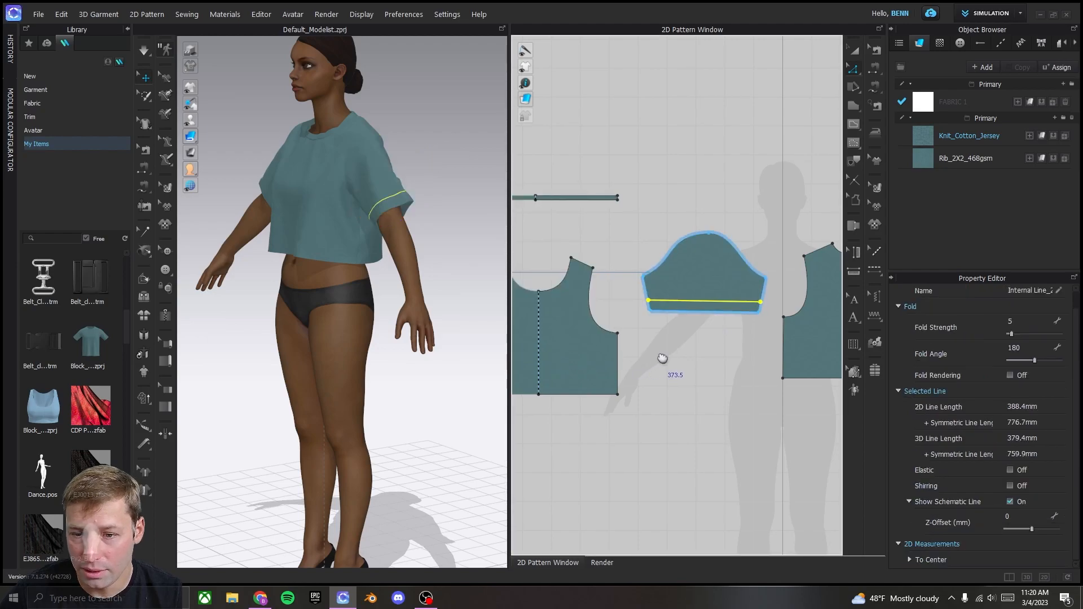
Step: Cut and sew the sleeve along the internal line above its hem to make a separate cuff piece
scroll(672, 364, "down", 2)
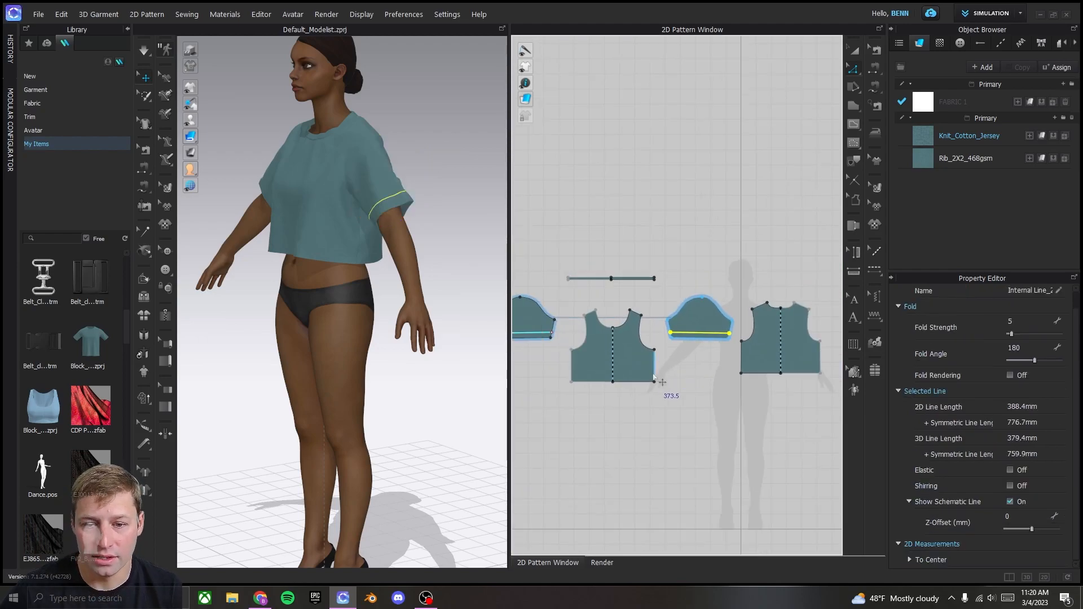
scroll(660, 375, "down", 1)
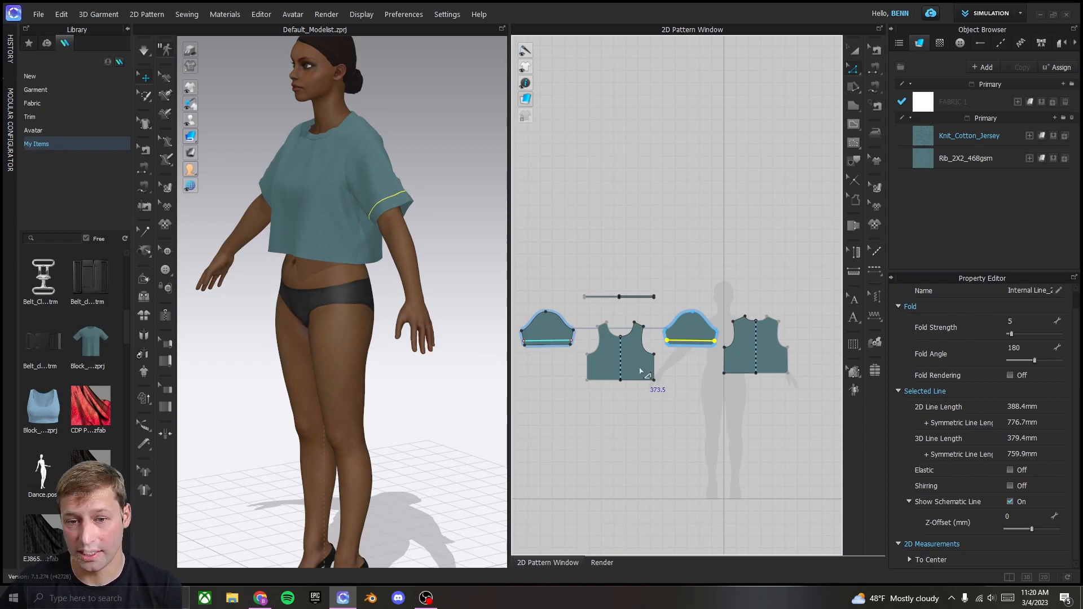
scroll(693, 352, "up", 3)
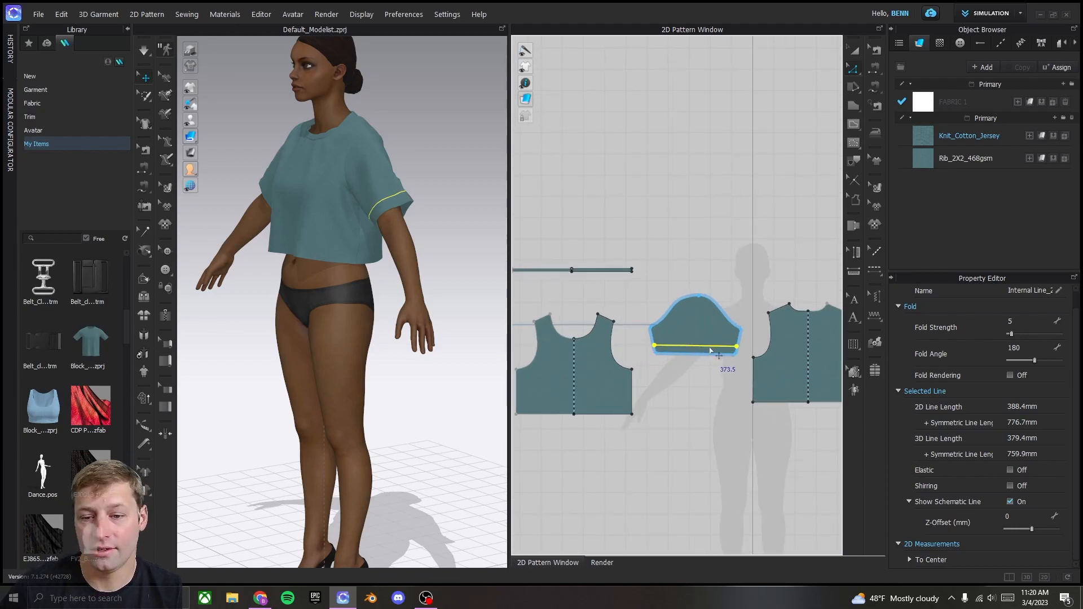
left_click(708, 350)
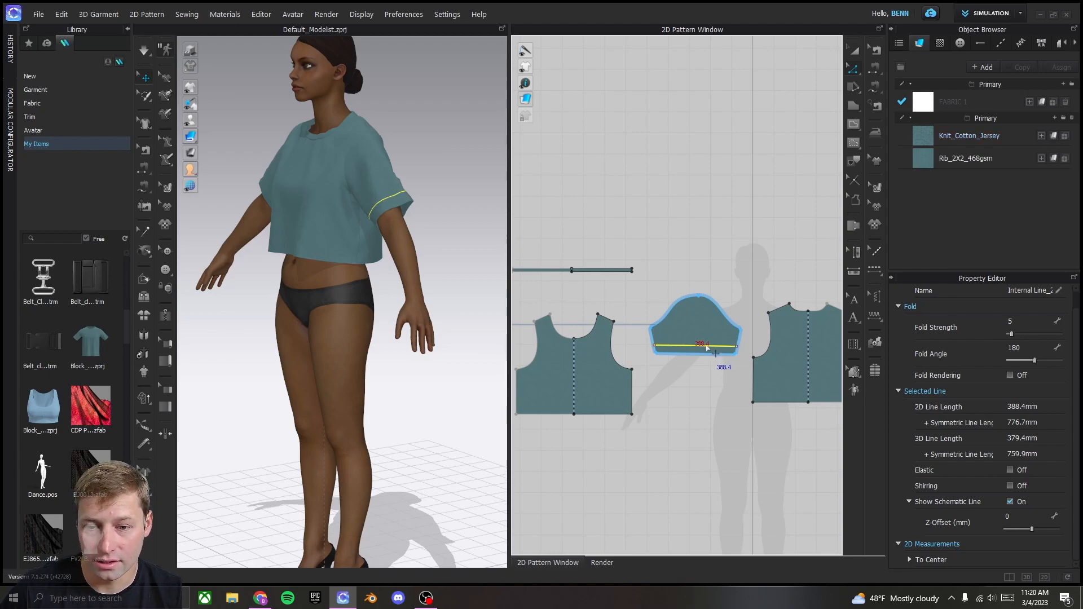
right_click(709, 348)
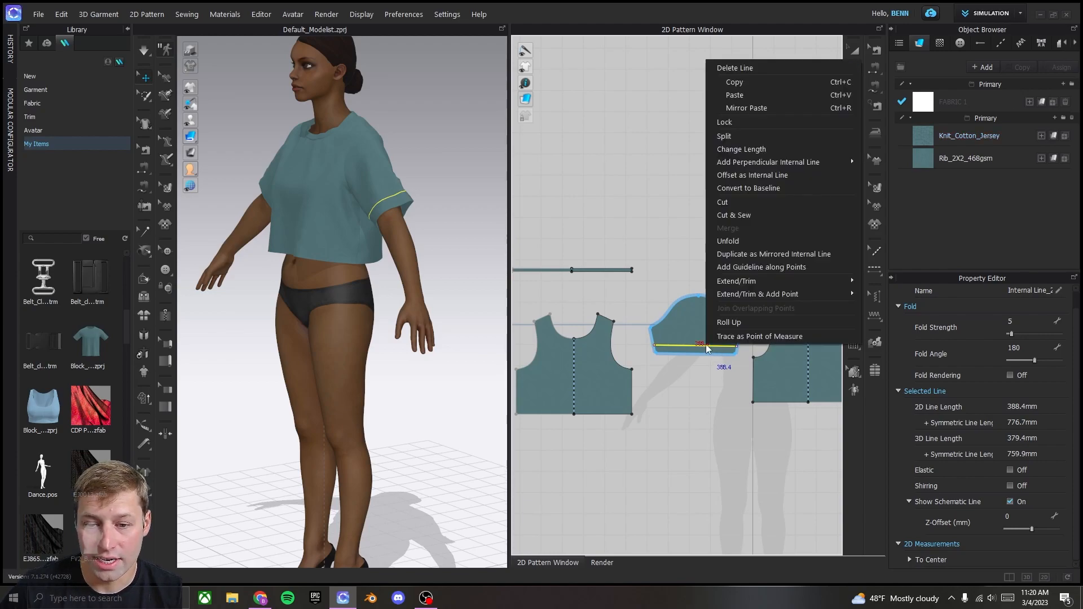
left_click(794, 215)
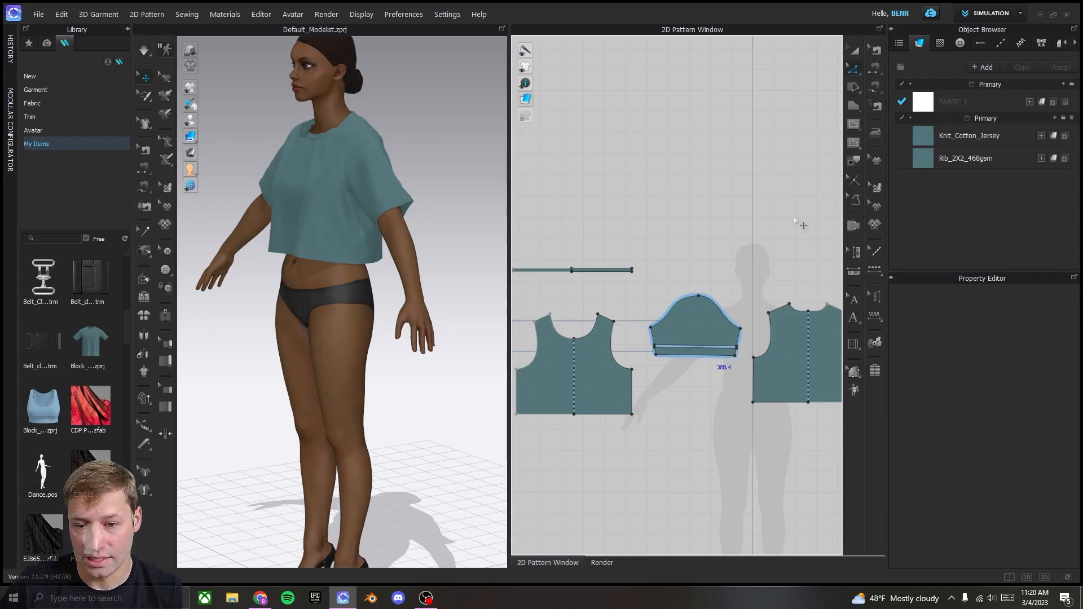
Step: Examine the sleeve's cuff seam up close in 3D and view the whole tee from the front
scroll(331, 266, "up", 5)
scroll(329, 325, "up", 3)
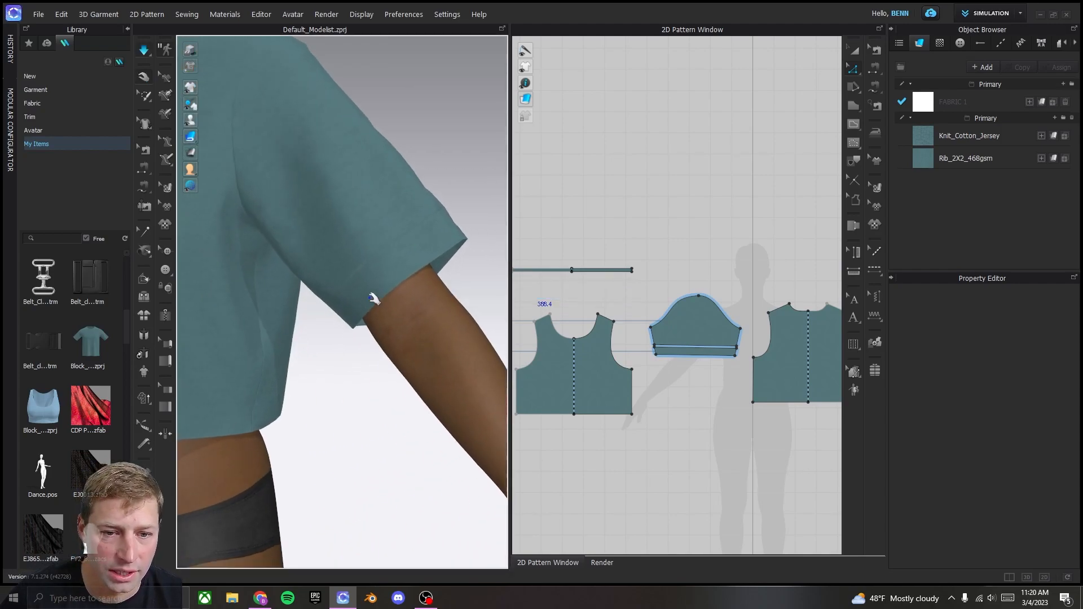
scroll(392, 244, "up", 3)
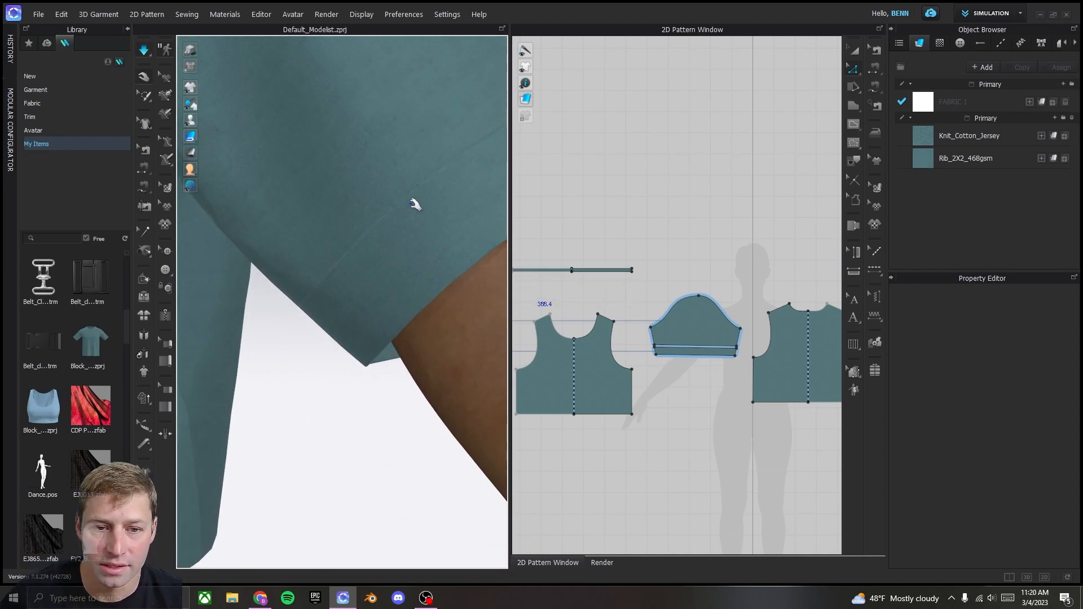
scroll(412, 210, "down", 3)
scroll(411, 218, "down", 3)
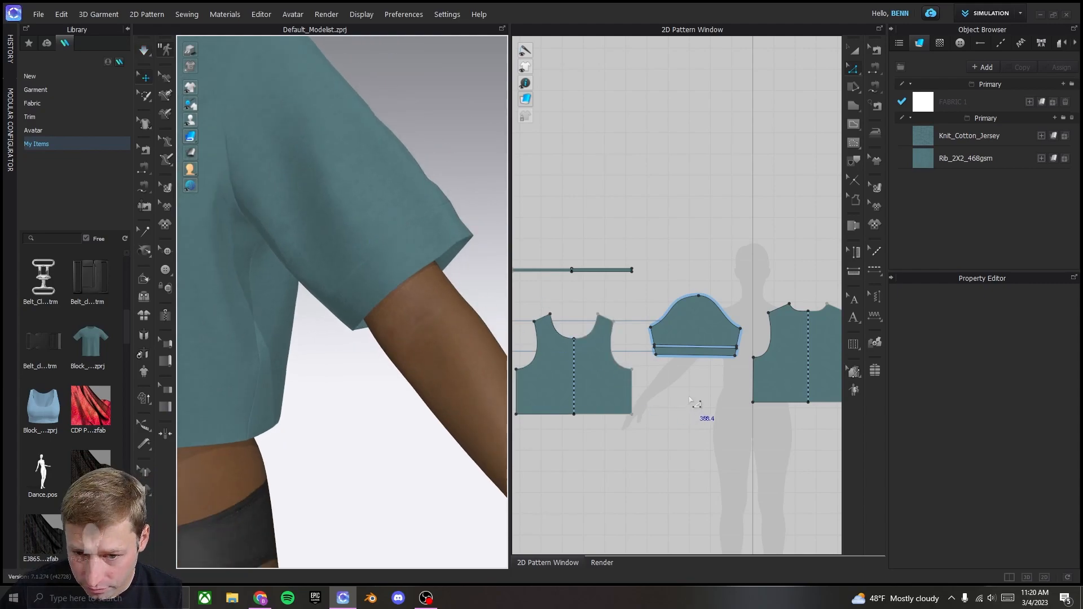
middle_click_drag(645, 381, 681, 372)
scroll(680, 371, "down", 3)
scroll(358, 271, "down", 6)
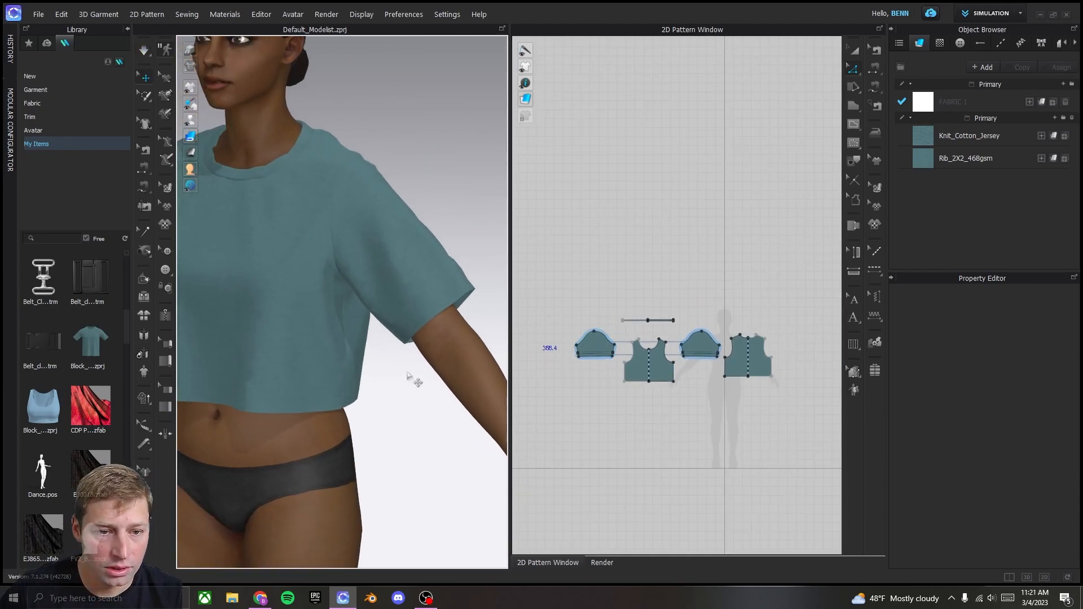
right_click_drag(381, 384, 416, 370)
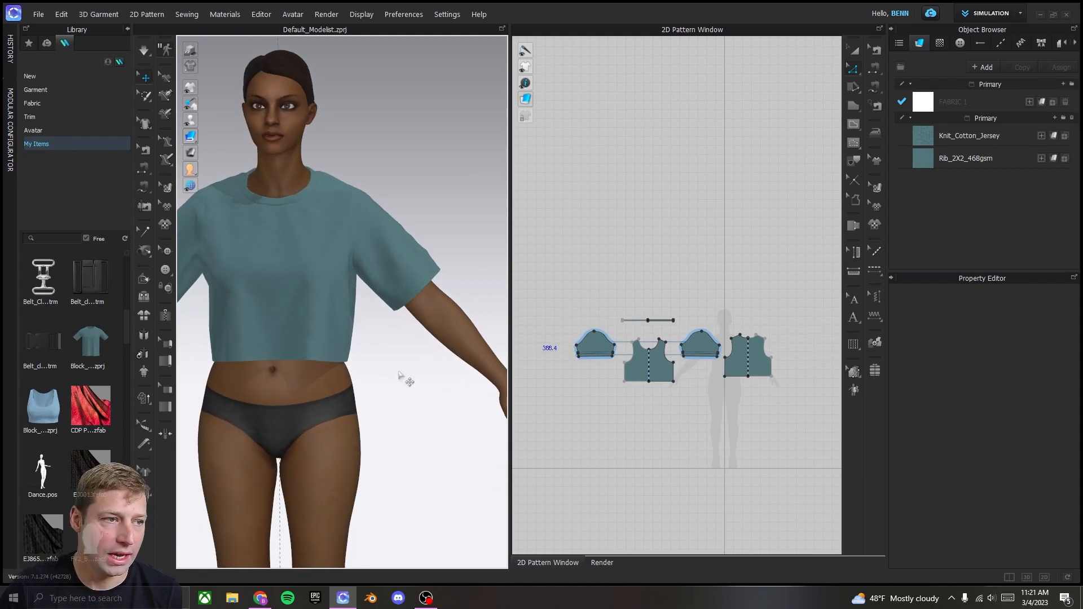
Step: Draw a pointed chest pocket as an internal polygon on the front bodice, about 94 mm wide with 90 mm sides and 54 mm lower edges
scroll(656, 366, "up", 5)
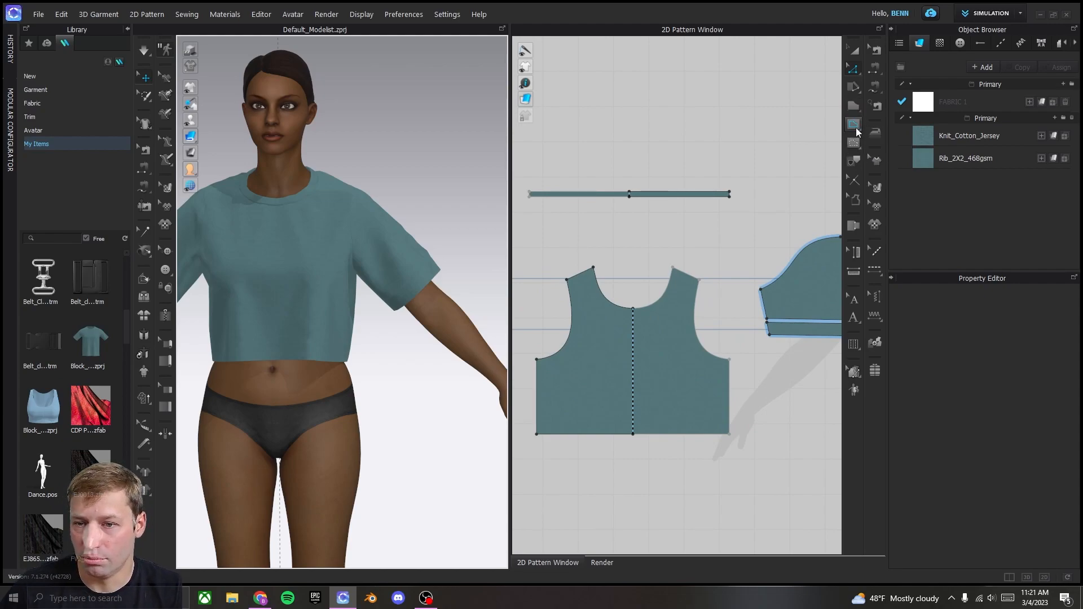
left_click(856, 127)
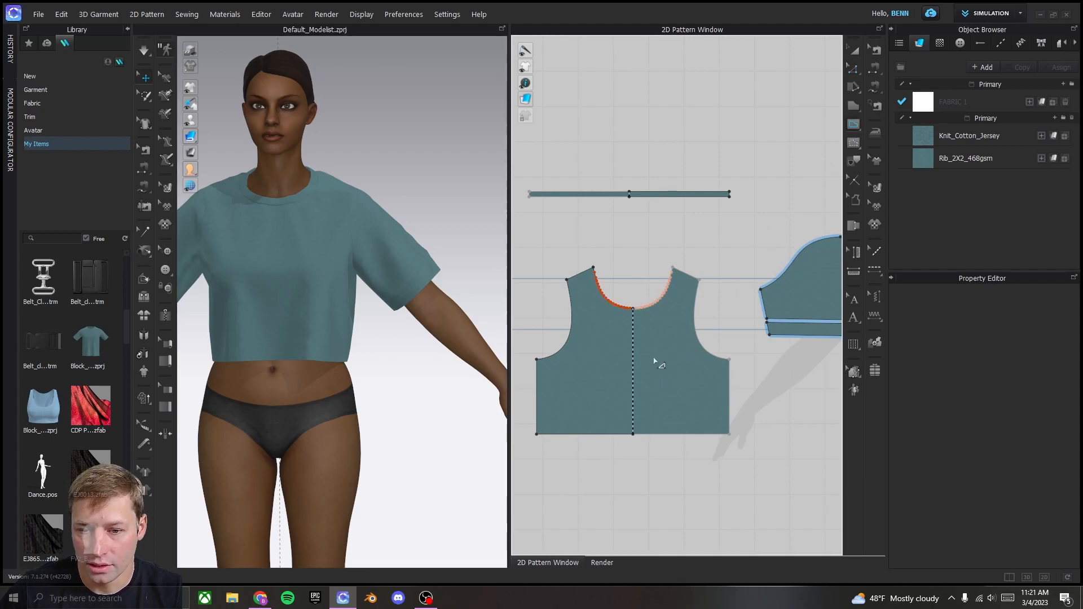
scroll(664, 361, "up", 2)
scroll(662, 359, "up", 1)
scroll(652, 336, "up", 1)
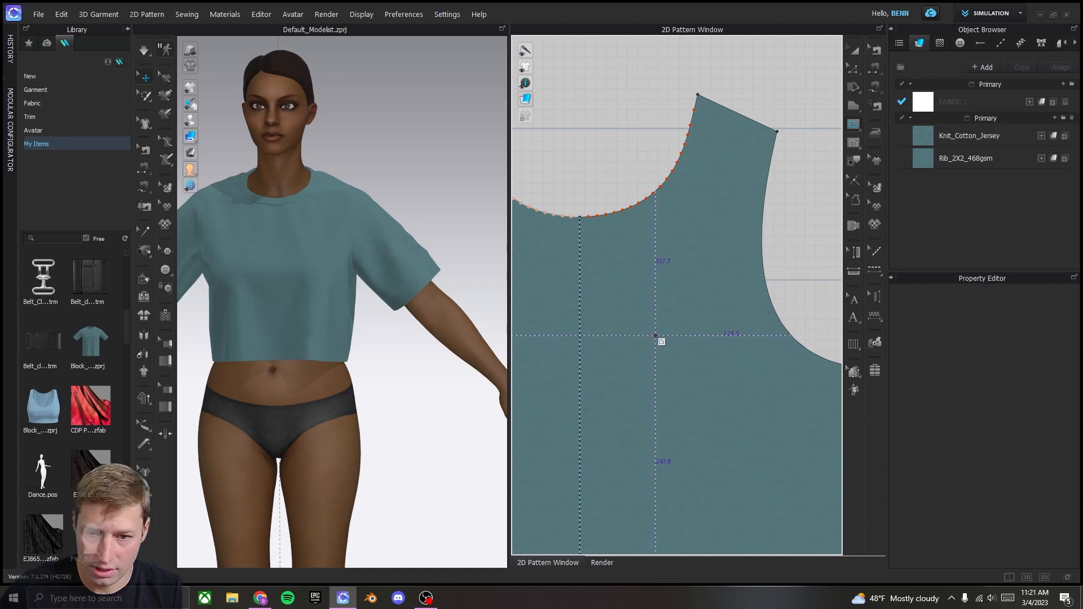
left_click(656, 332)
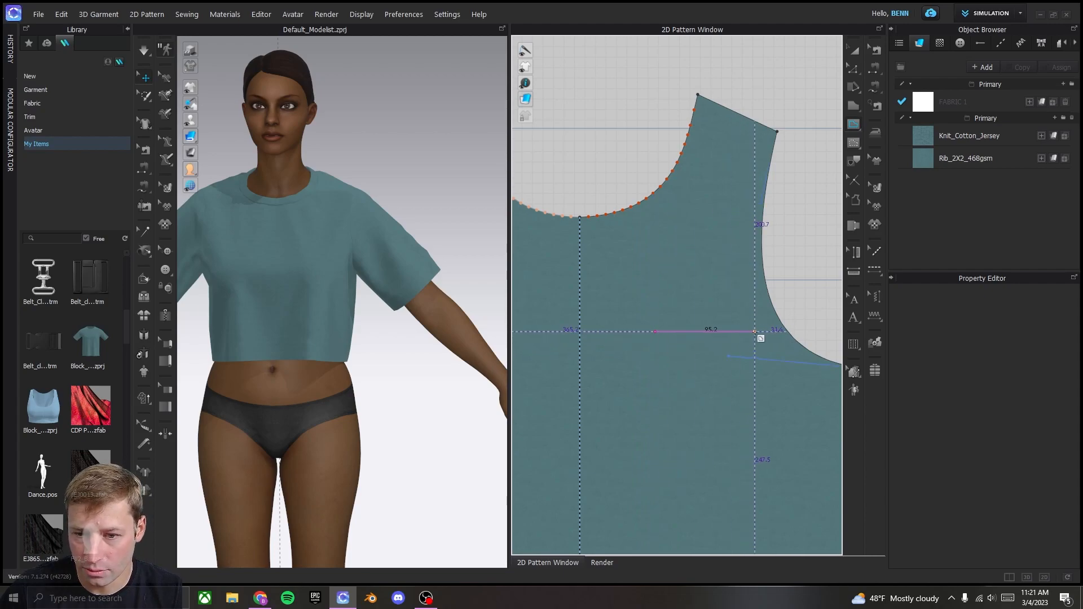
left_click(754, 332)
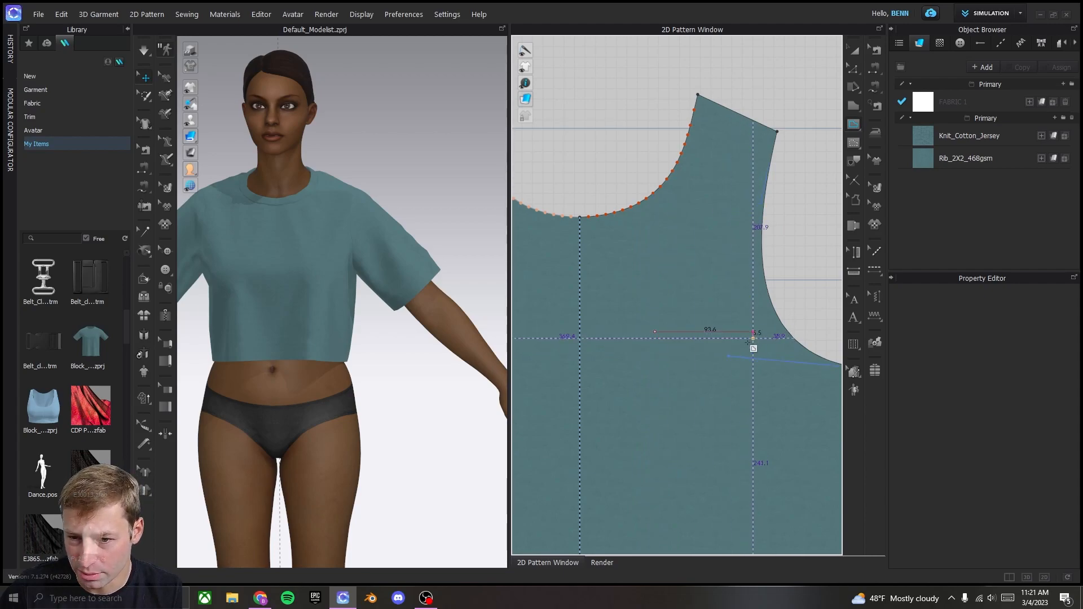
left_click(753, 426)
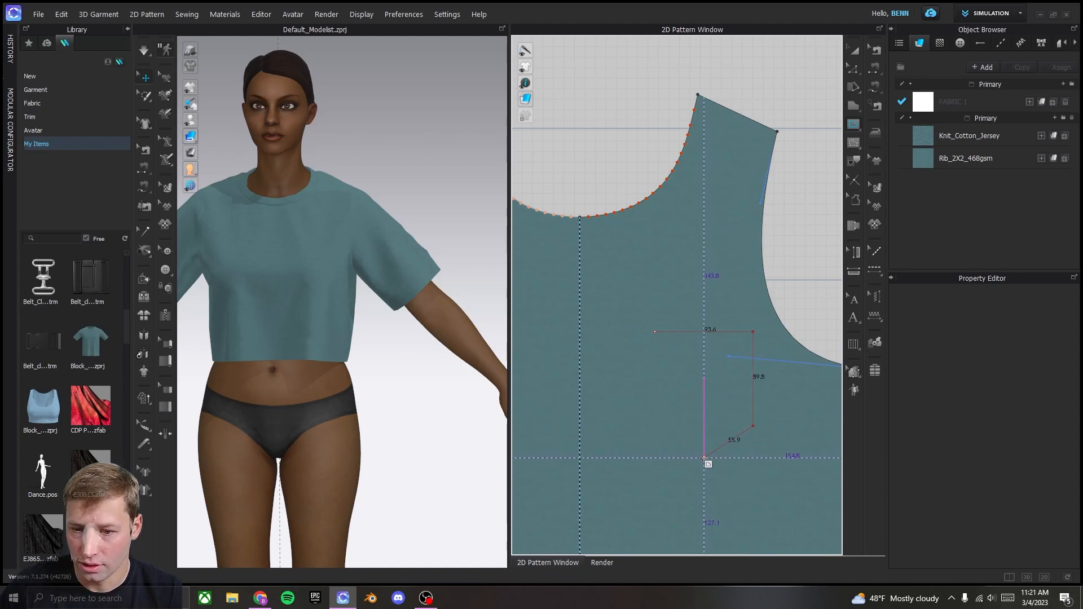
left_click(704, 455)
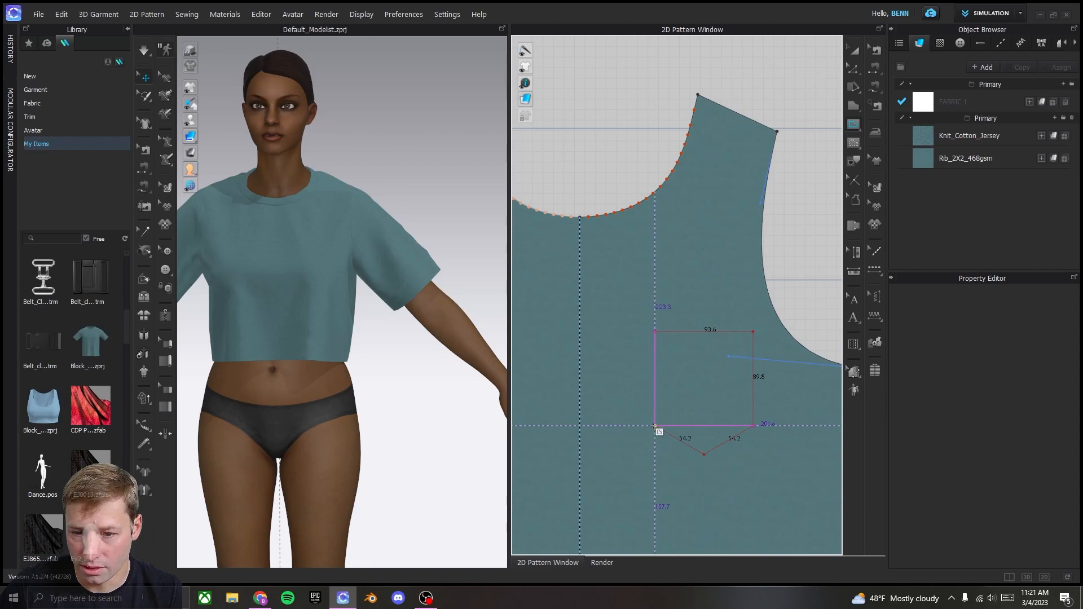
left_click(655, 427)
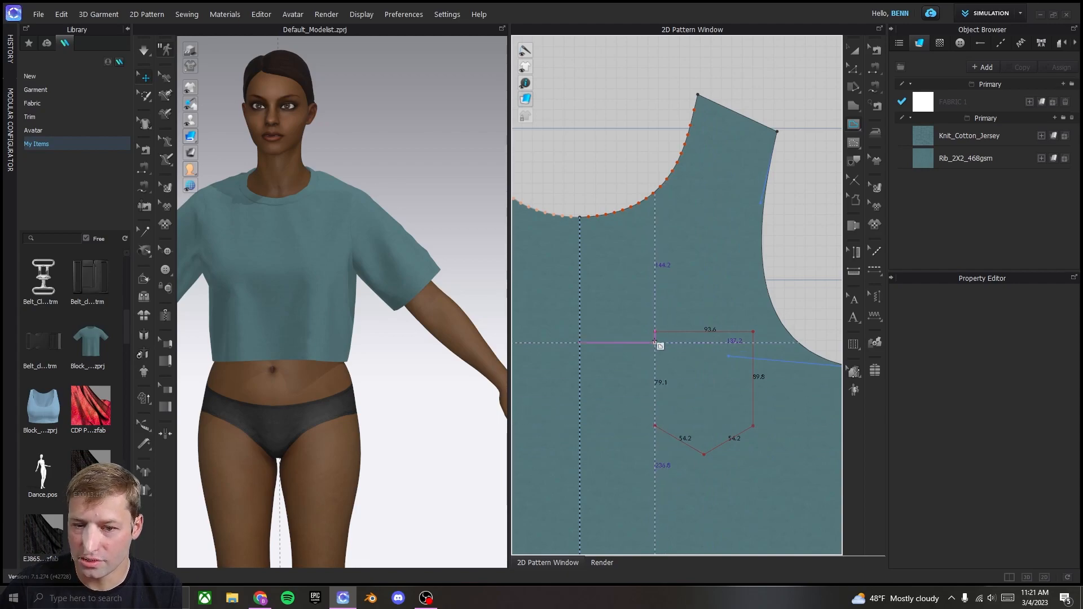
left_click(655, 331)
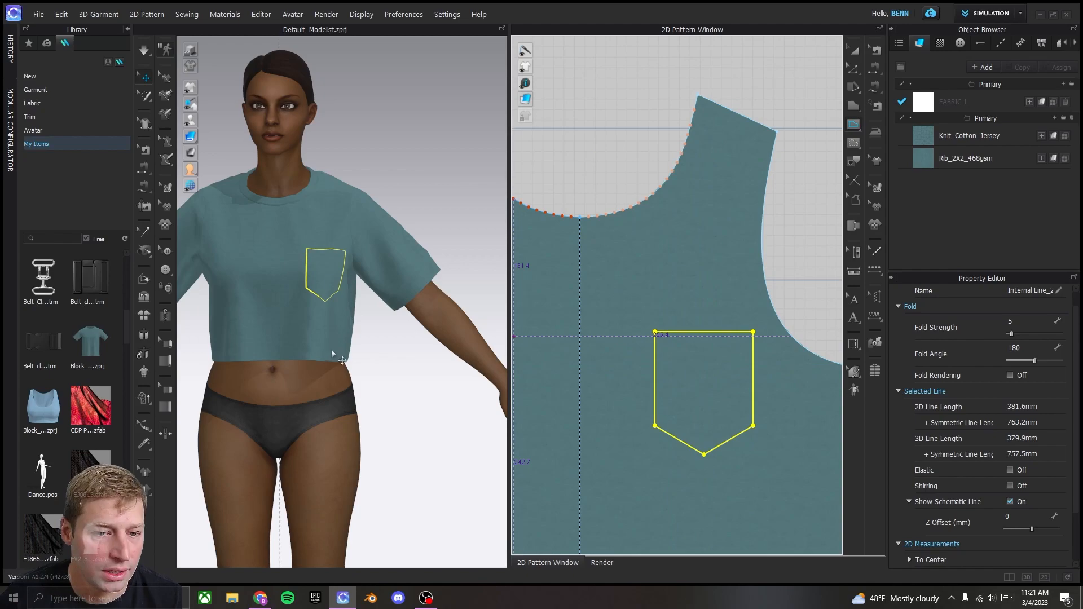
Step: Turn on the display of internal lines on the 3D garment and check the pocket's placement on the chest
right_click_drag(414, 366, 385, 365)
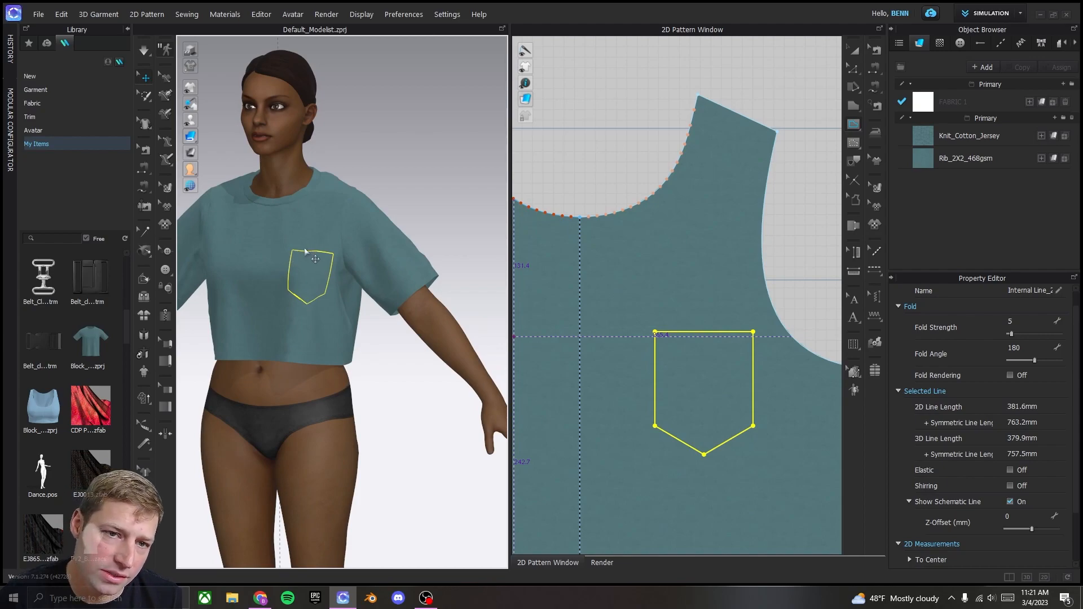
left_click(387, 351)
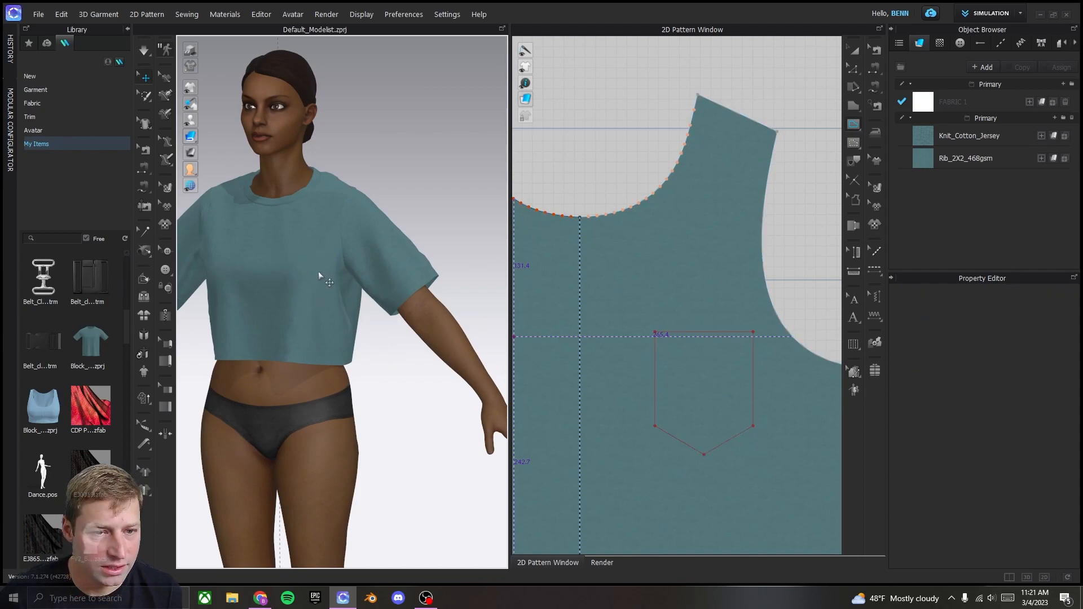
mouse_move(191, 87)
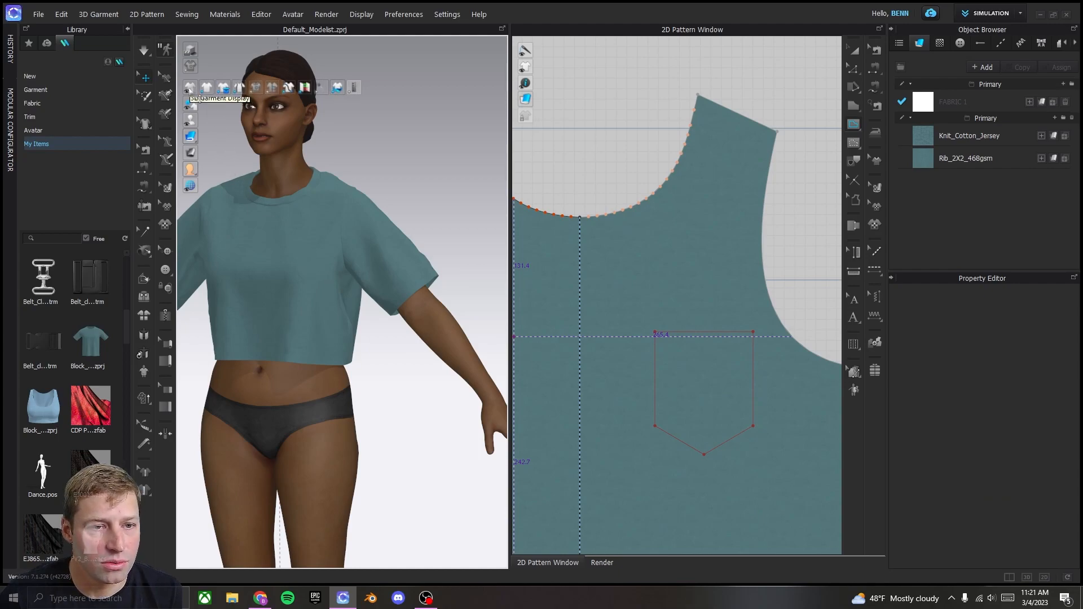
left_click(256, 88)
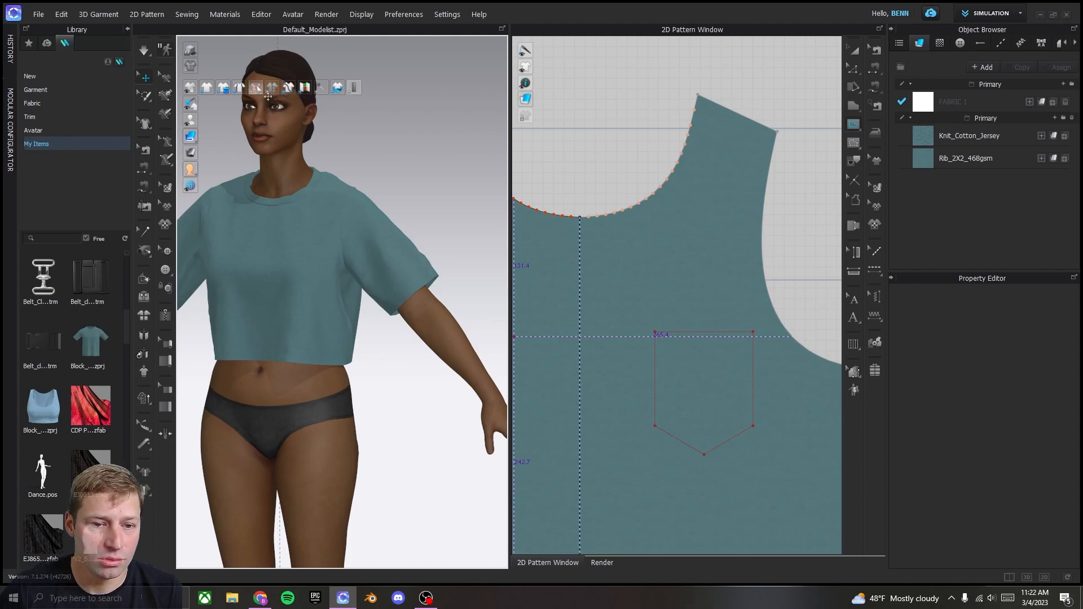
right_click_drag(286, 255, 328, 263)
scroll(333, 255, "up", 2)
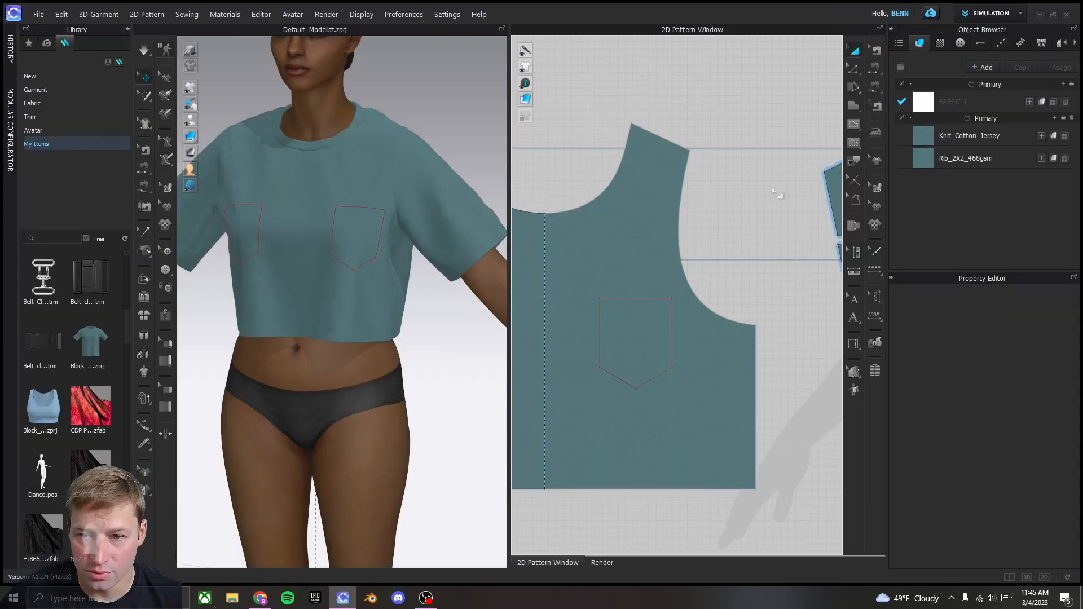
Step: Move the pocket outline on the front bodice higher and slightly closer to the center front line
left_click(637, 313)
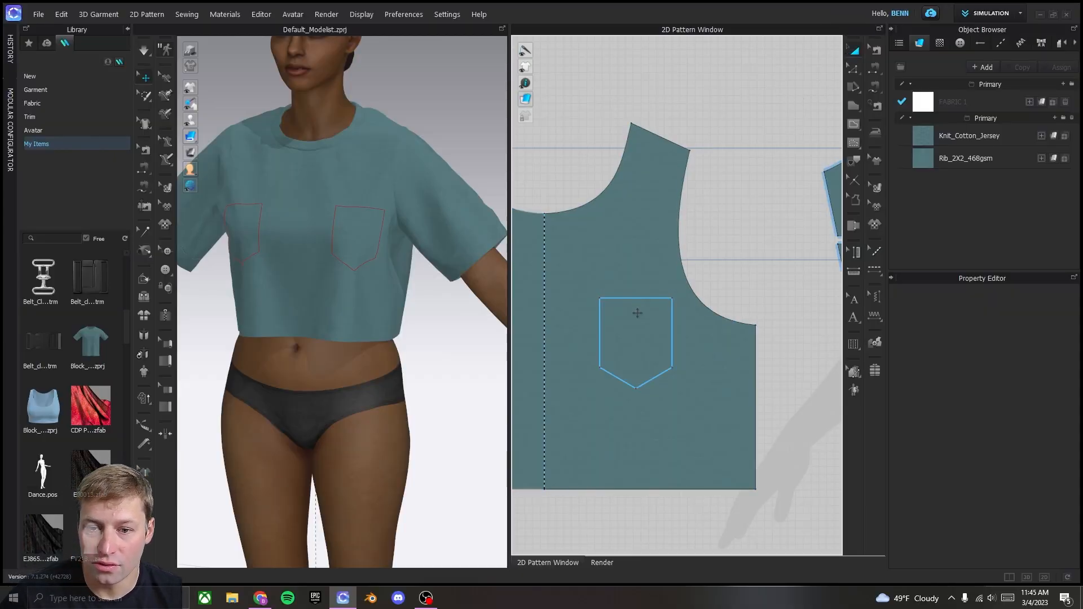
left_click_drag(636, 337, 623, 306)
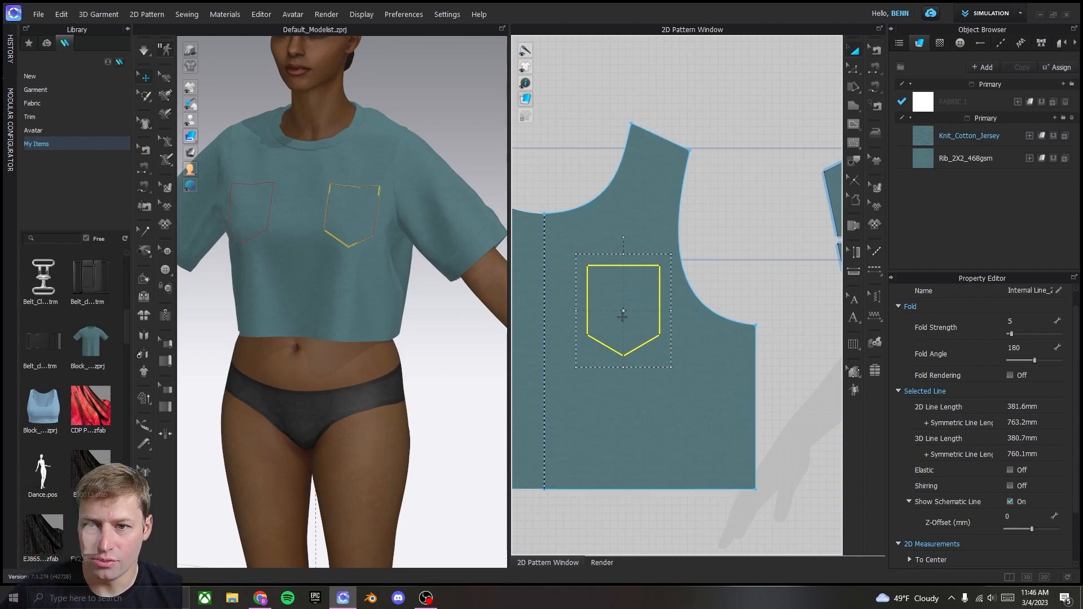
left_click(727, 226)
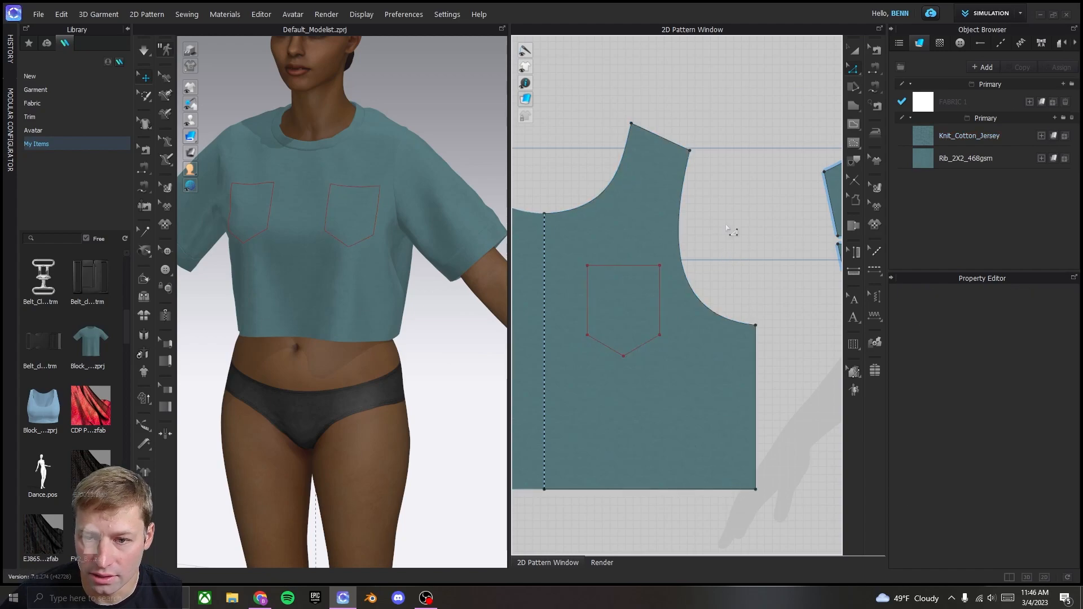
Step: Shorten the pocket outline by raising its two lower edges together, leaving straight sides of about 71 mm
left_click(642, 351)
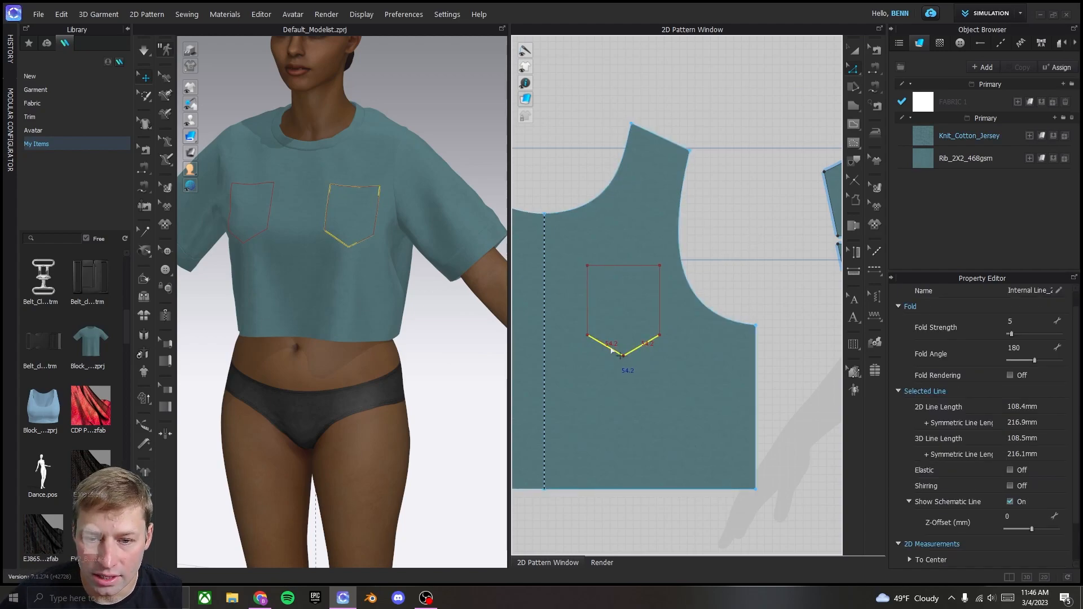
left_click_drag(614, 351, 616, 337)
left_click(685, 271)
right_click_drag(499, 261, 343, 273)
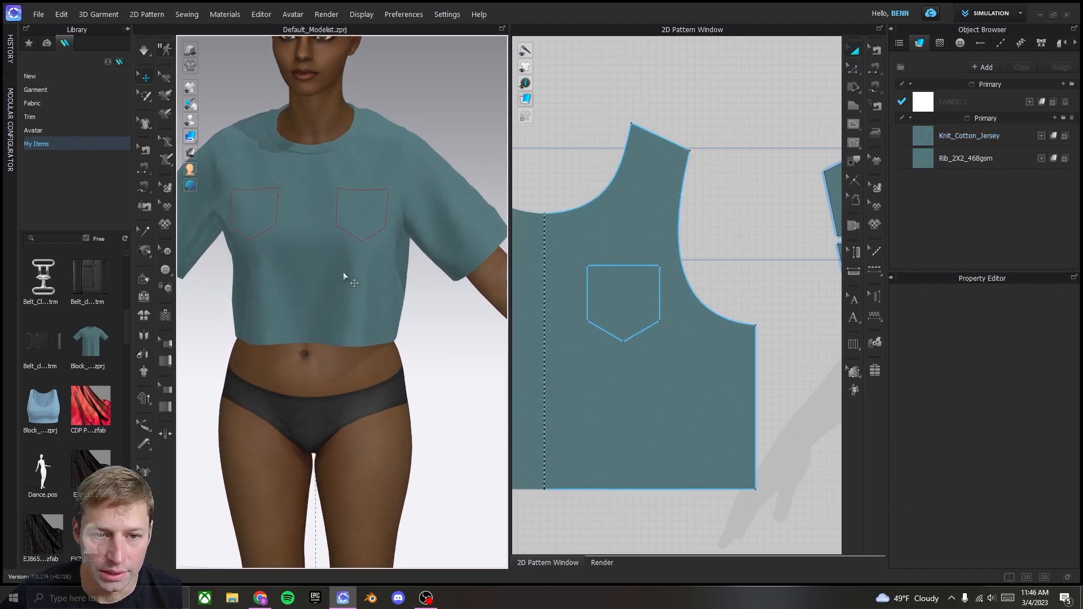
Step: Clone the pocket outline as a separate pattern piece and place it above the armhole side of the front bodice
left_click(621, 290)
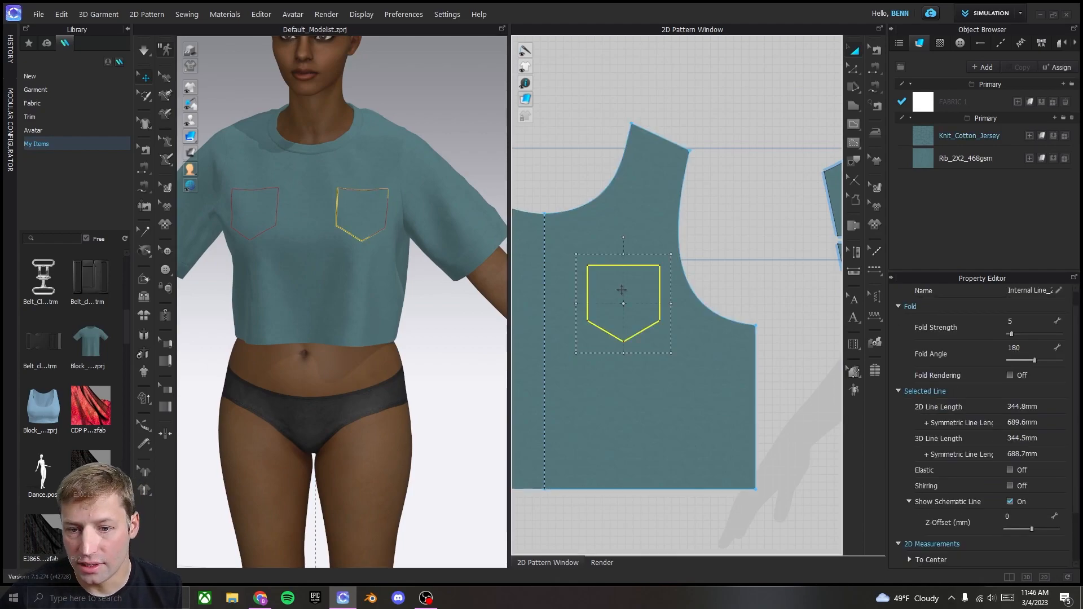
right_click(621, 290)
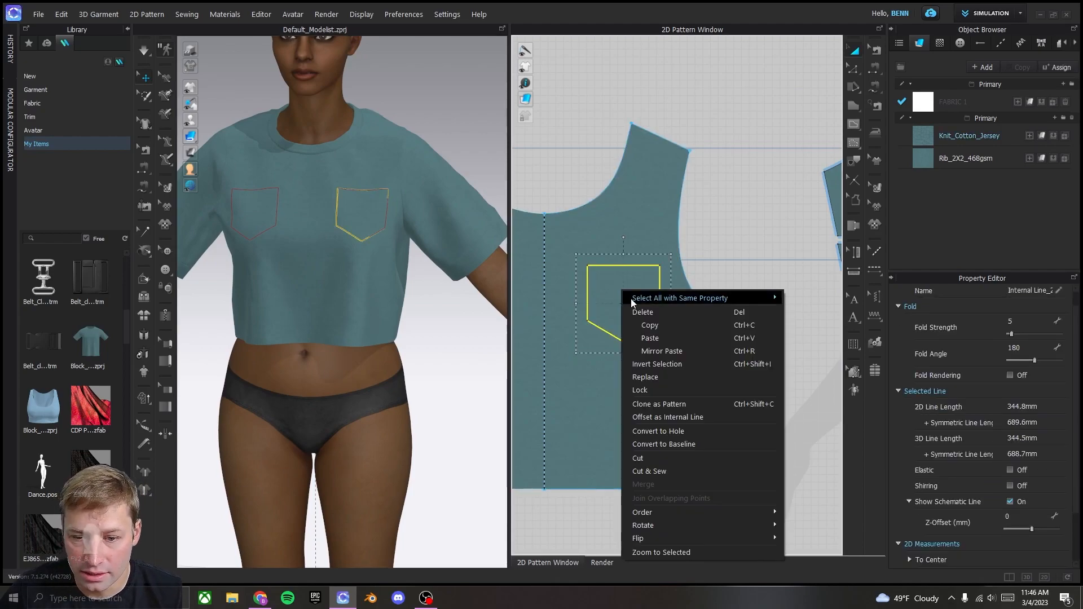
left_click(677, 404)
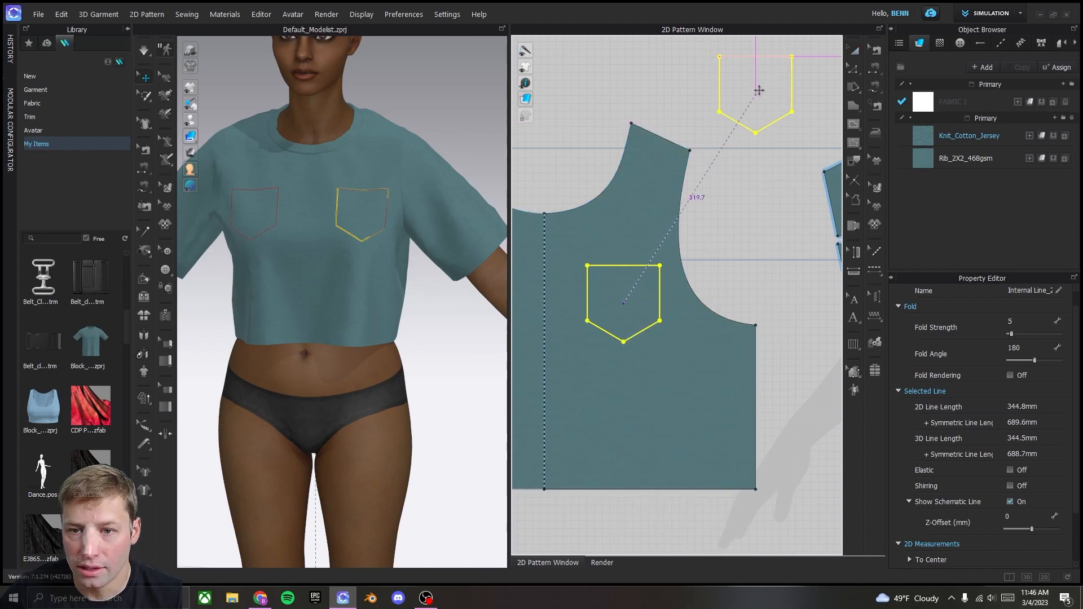
left_click(768, 95)
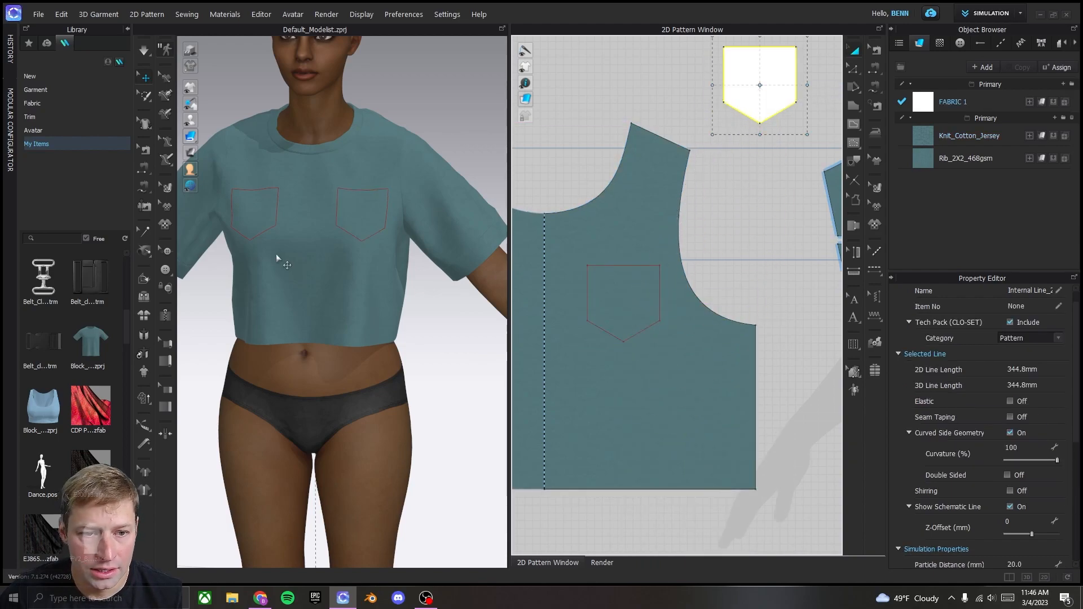
Step: Assign Knit_Cotton_Jersey to the new pocket piece and delete the unused FABRIC 1
scroll(276, 254, "down", 4)
right_click_drag(406, 281, 260, 238)
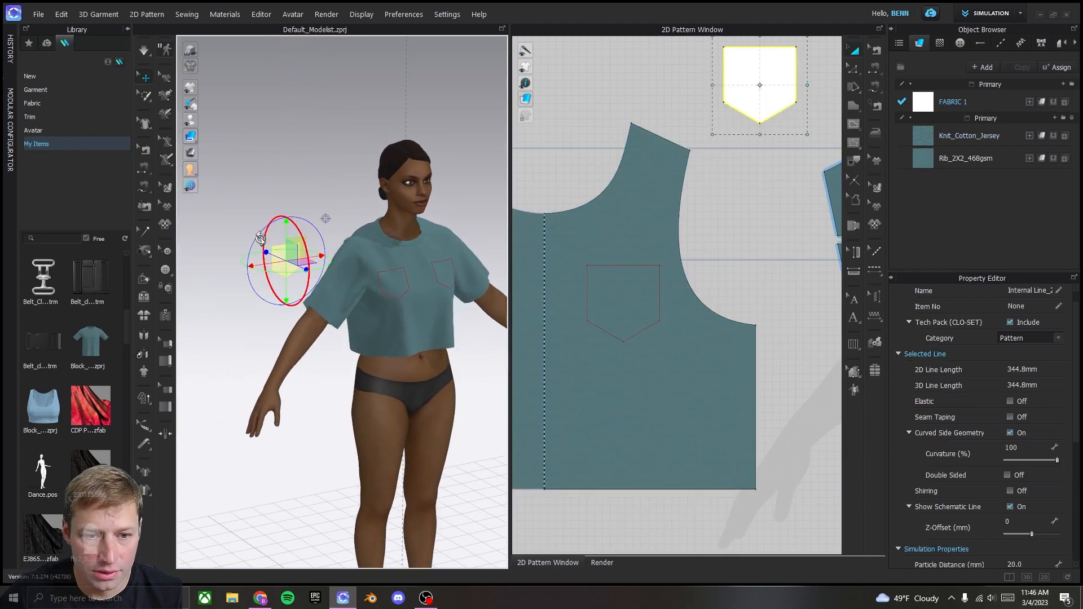
right_click_drag(349, 243, 262, 265)
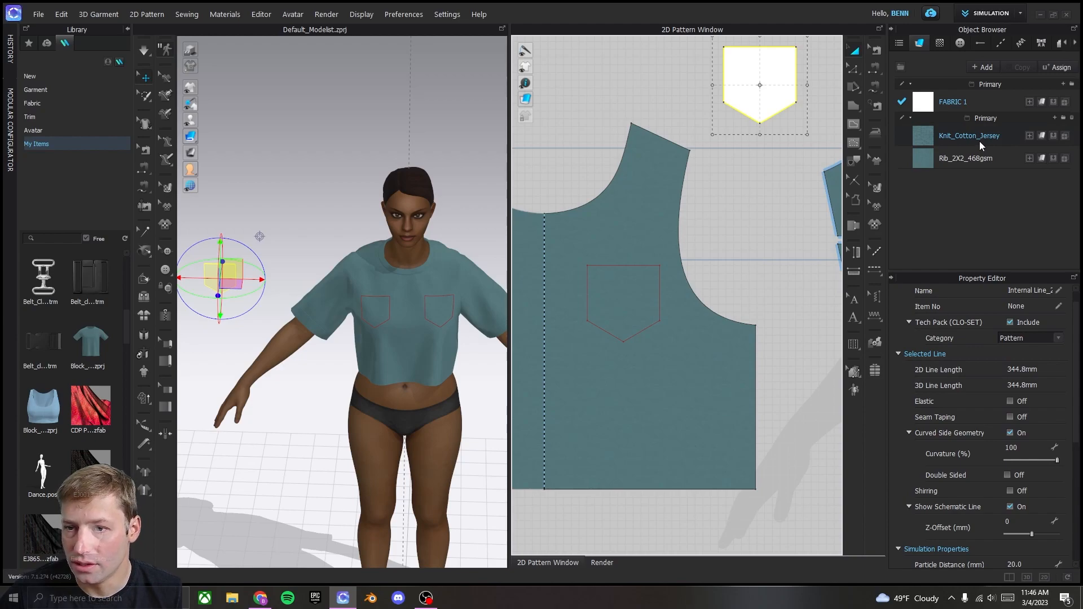
left_click(1053, 136)
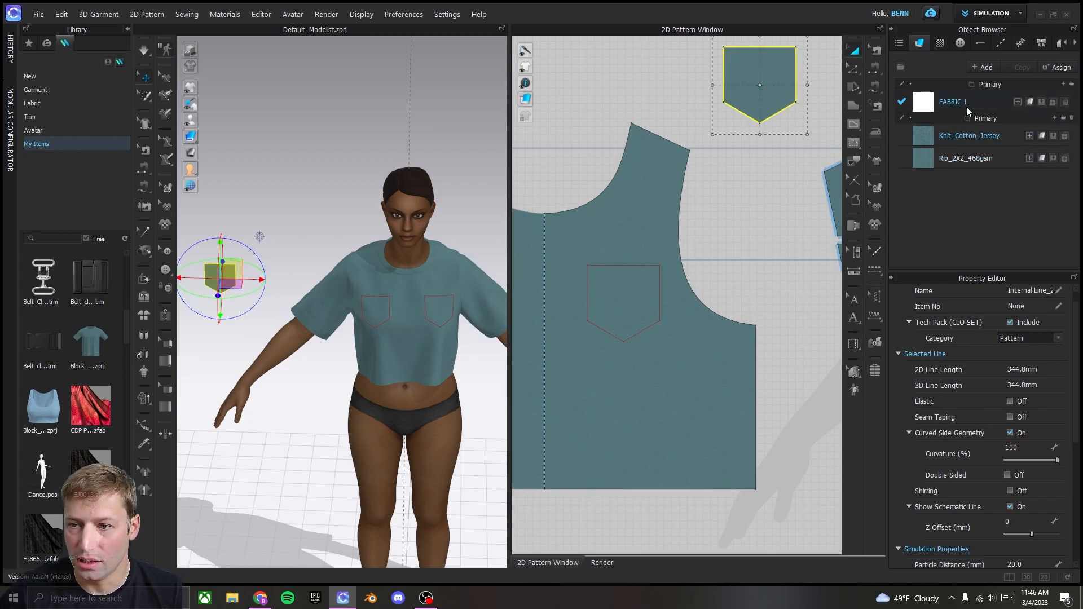
left_click(1066, 104)
left_click(1066, 104)
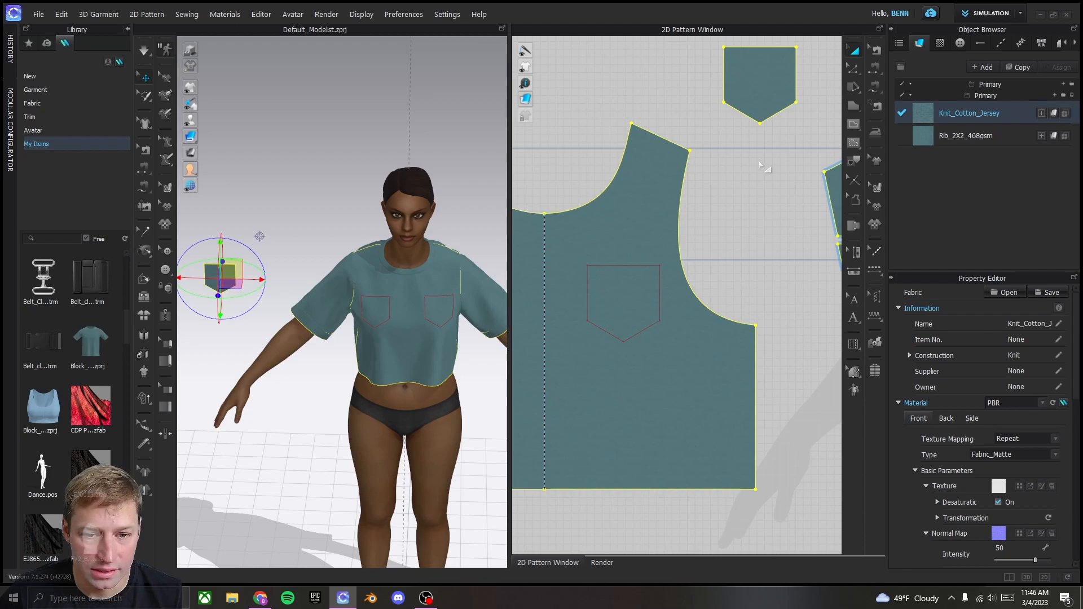
left_click(751, 178)
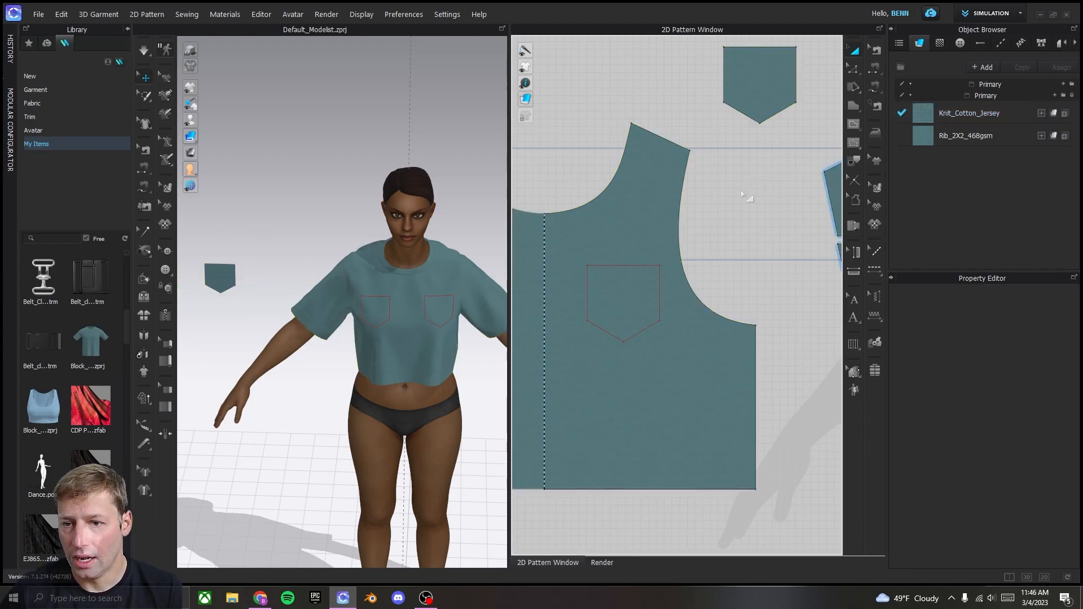
Step: Sew the pocket piece's side edge nearest the center front to the matching bodice pocket line with Segment Sewing
left_click(875, 68)
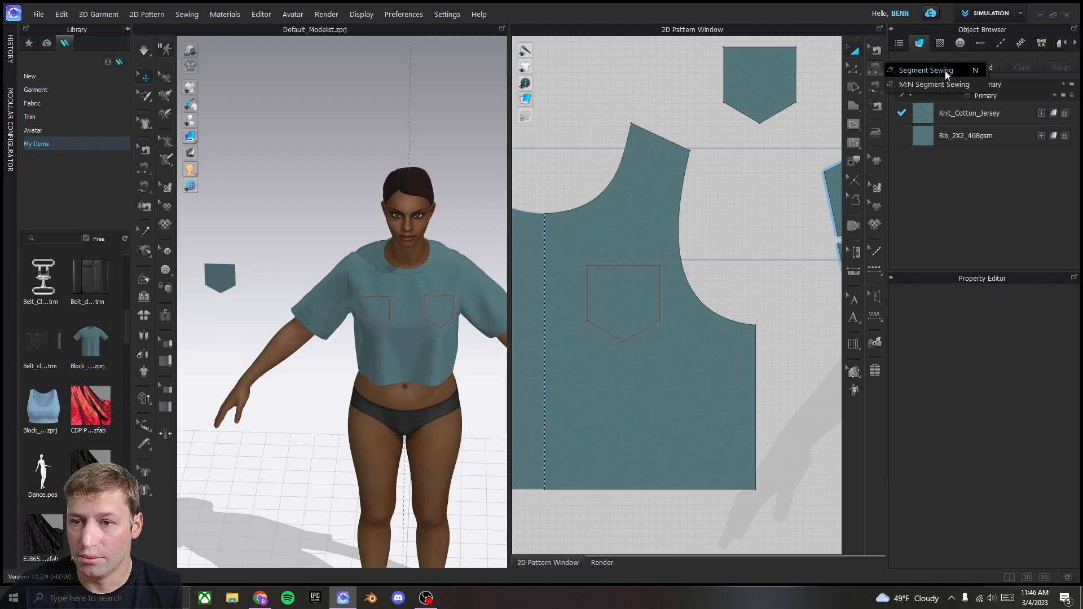
left_click(929, 70)
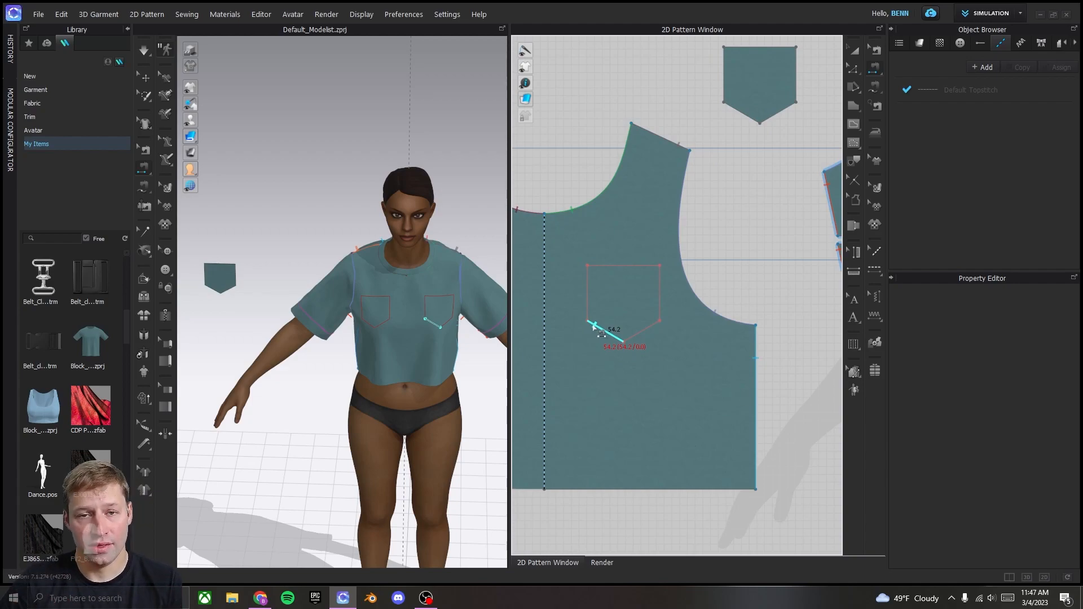
left_click(725, 62)
left_click(587, 276)
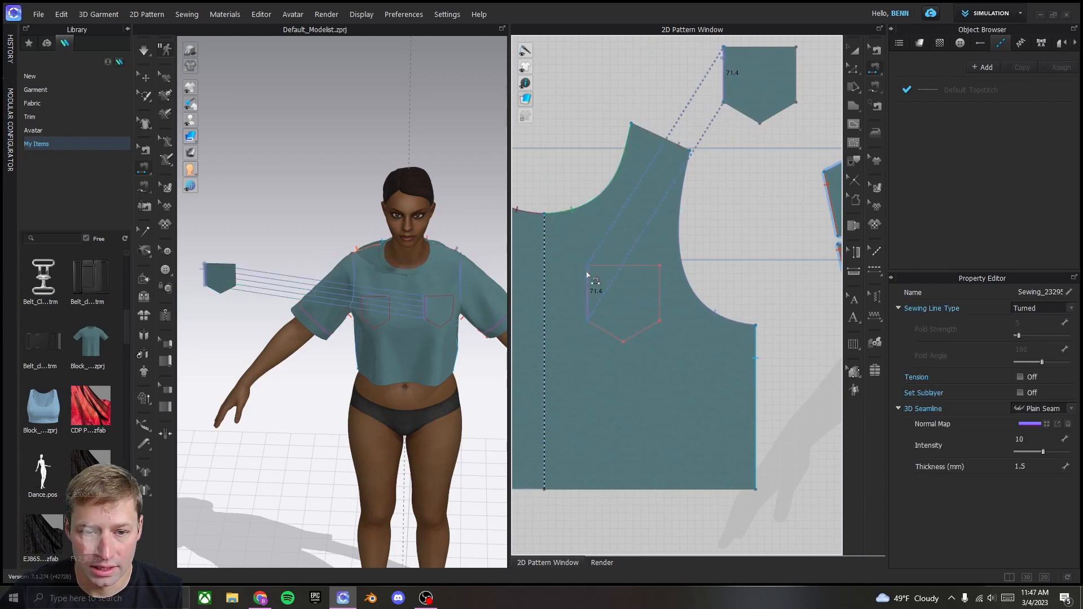
left_click(796, 90)
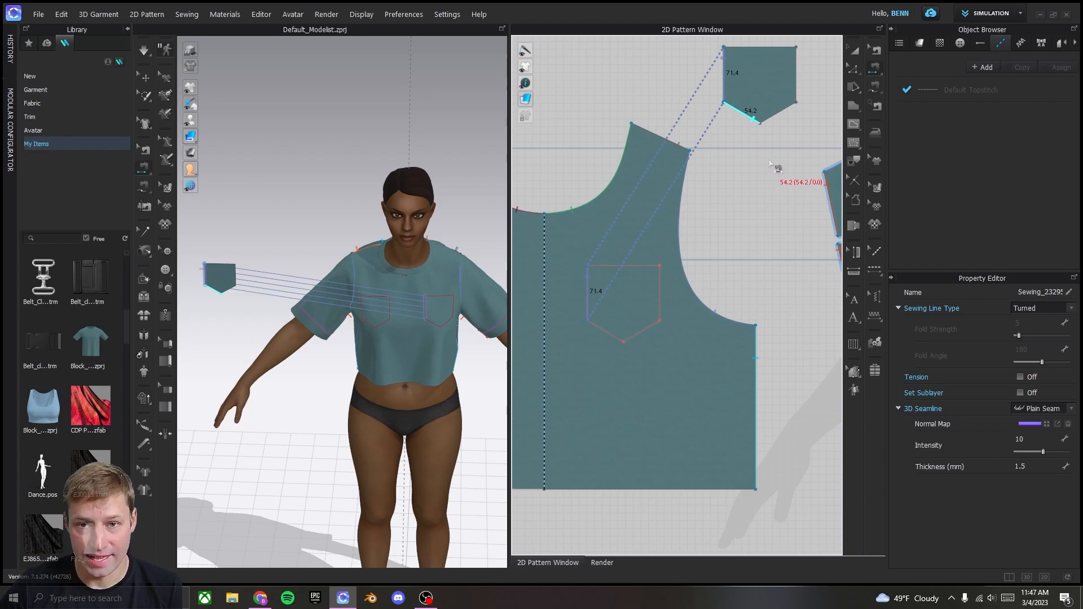
left_click(875, 68)
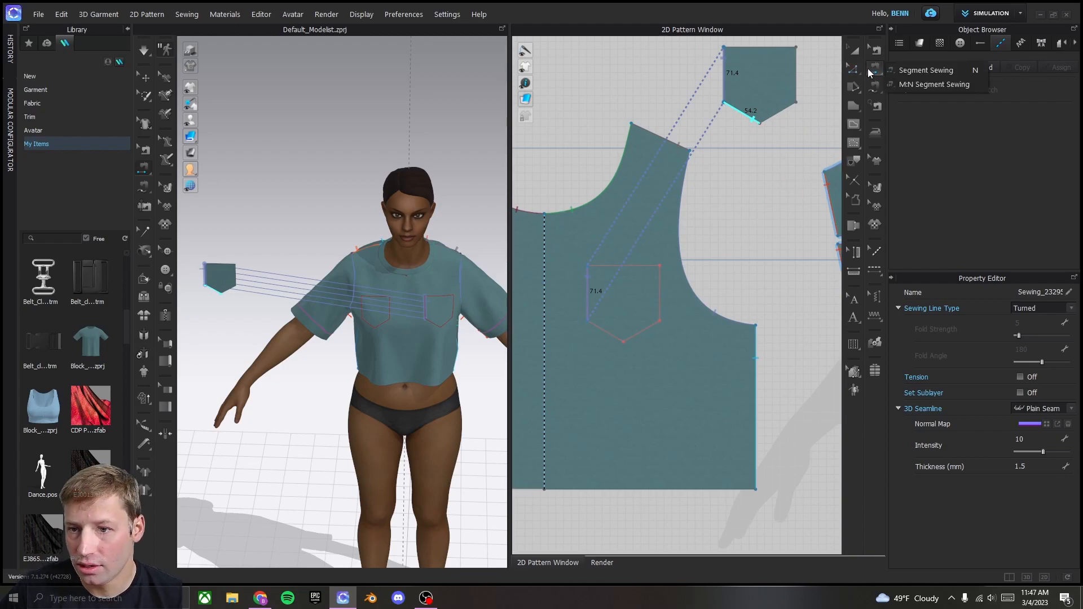
left_click(929, 85)
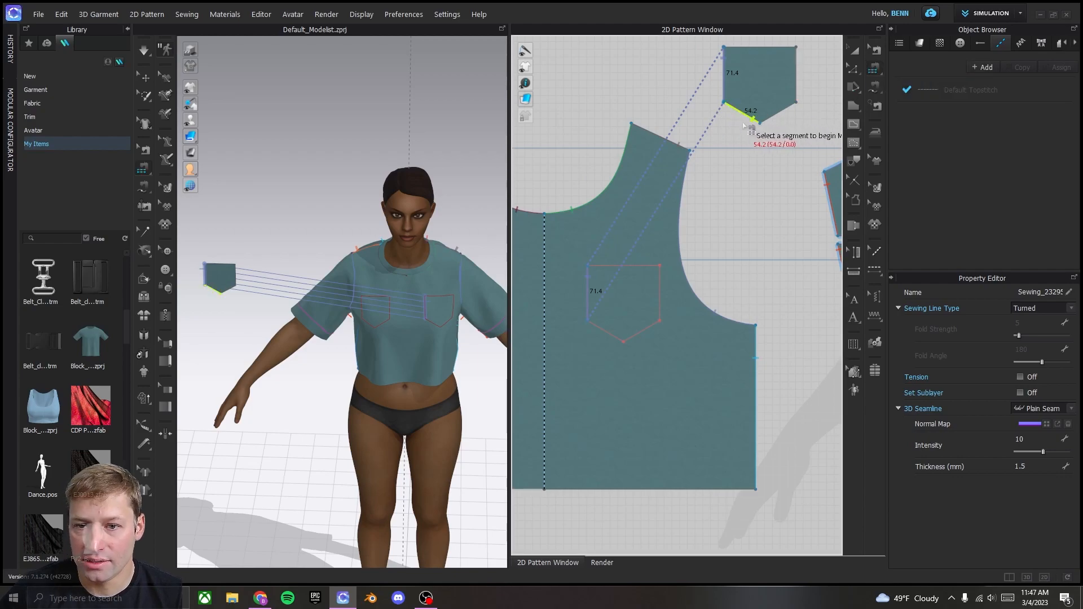
Step: Sew the pocket's two lower edges and remaining side to the bodice outline as one continuous seam with Free Sewing
left_click(873, 88)
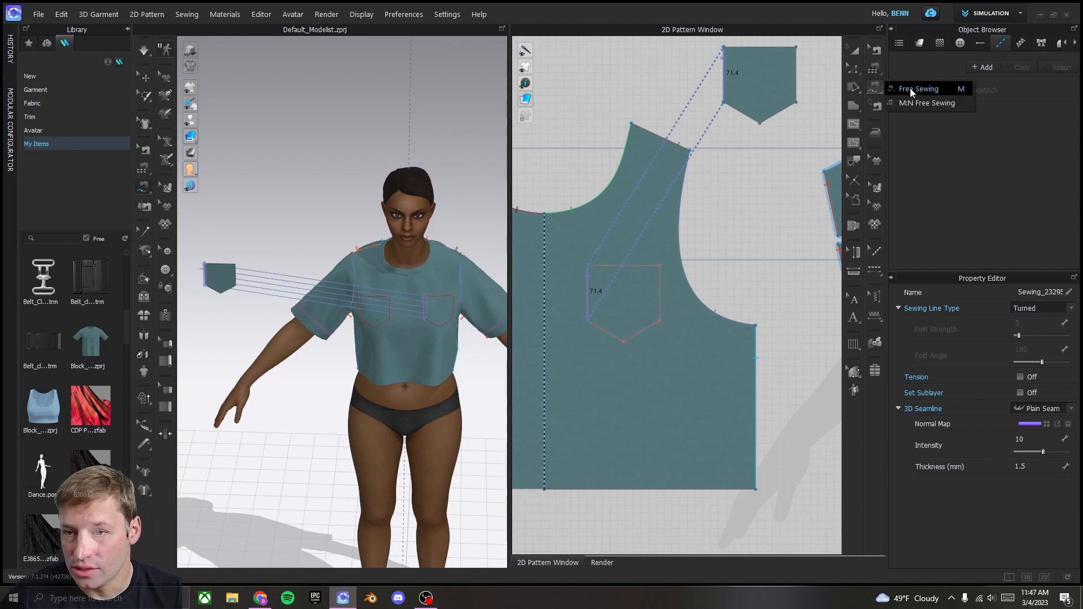
left_click(891, 90)
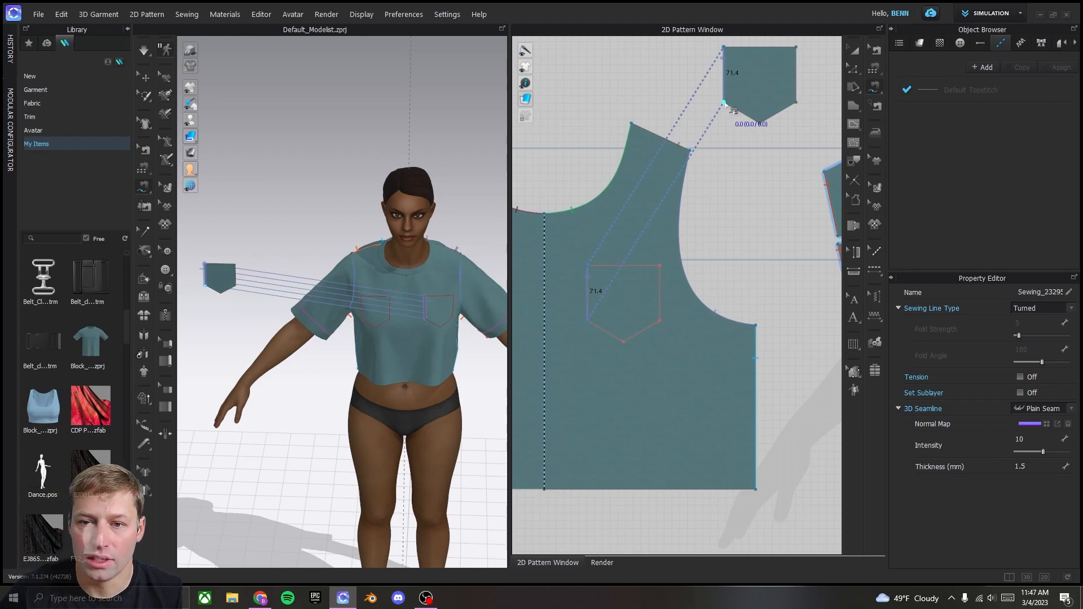
left_click(725, 103)
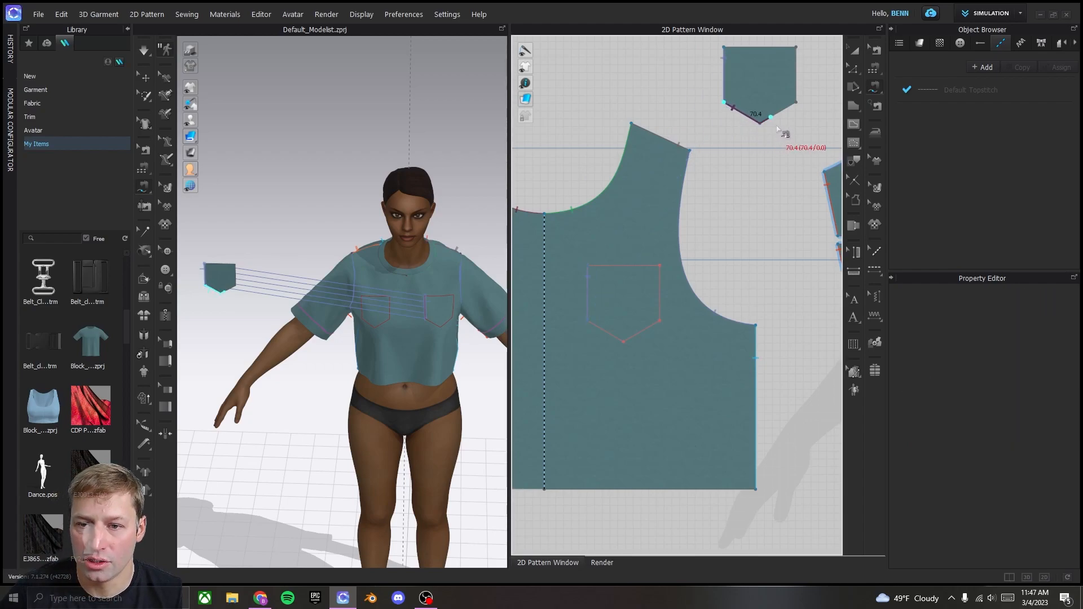
left_click(797, 49)
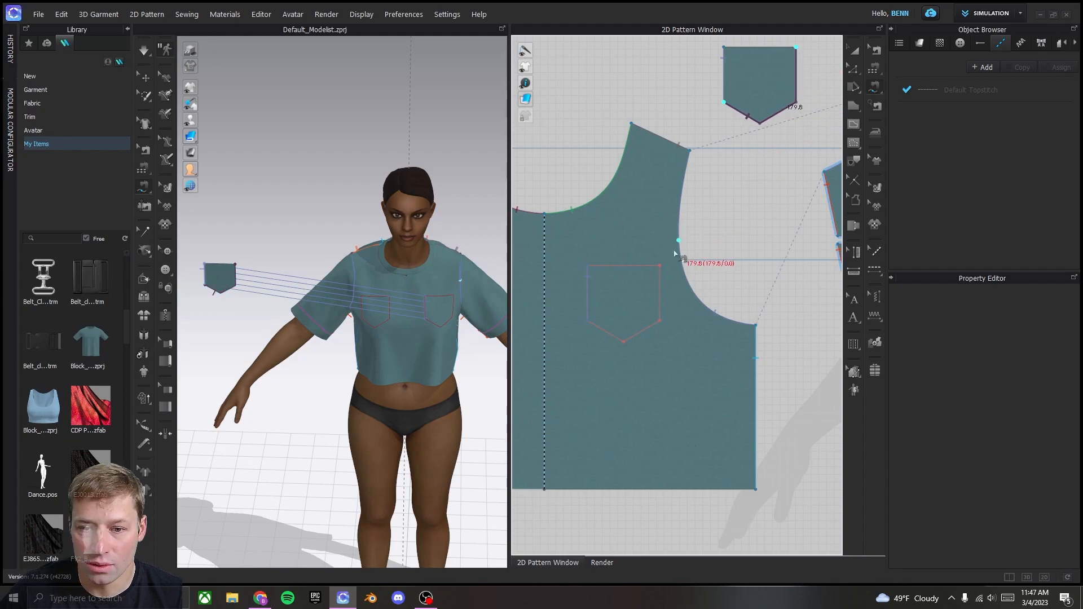
left_click(587, 321)
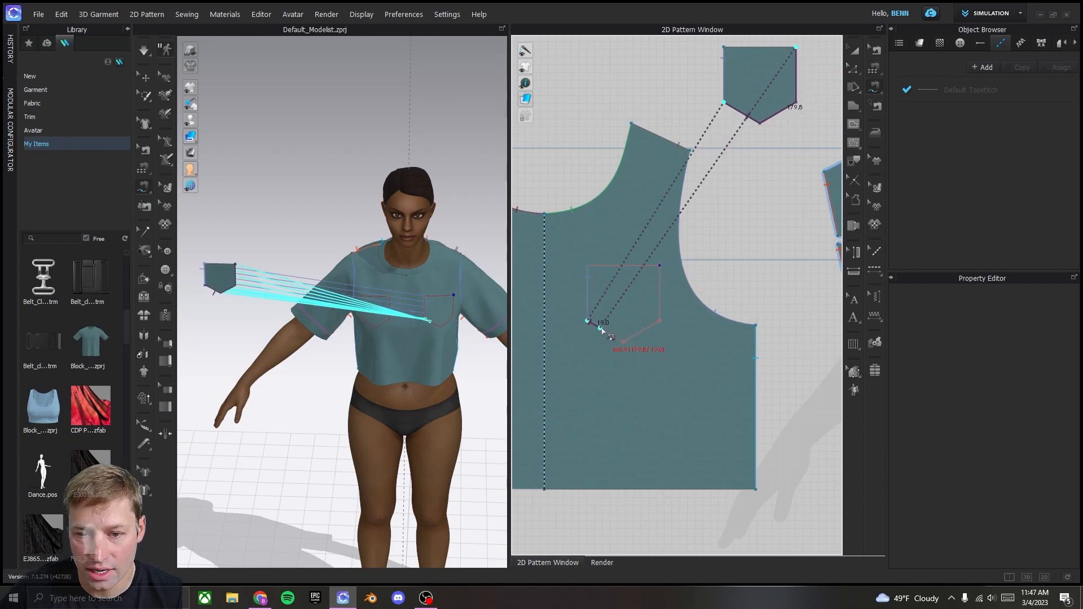
left_click(659, 321)
scroll(672, 325, "up", 6)
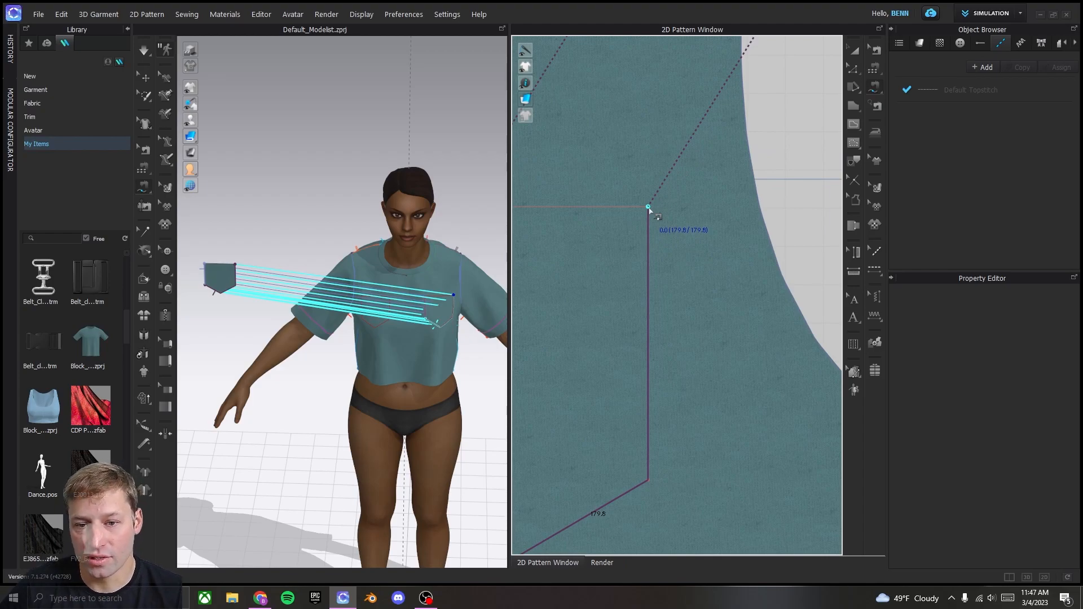
left_click(648, 208)
scroll(649, 212, "down", 6)
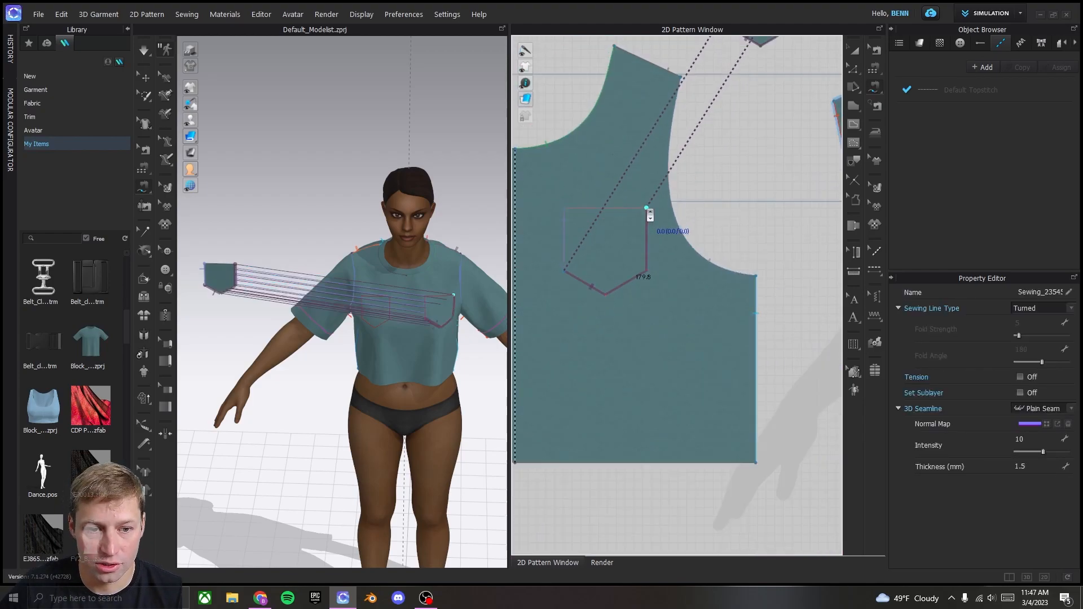
Step: Check the pocket's seam lines against the bodice outline using the Edit Sewing tool
key("a")
scroll(685, 148, "up", 3)
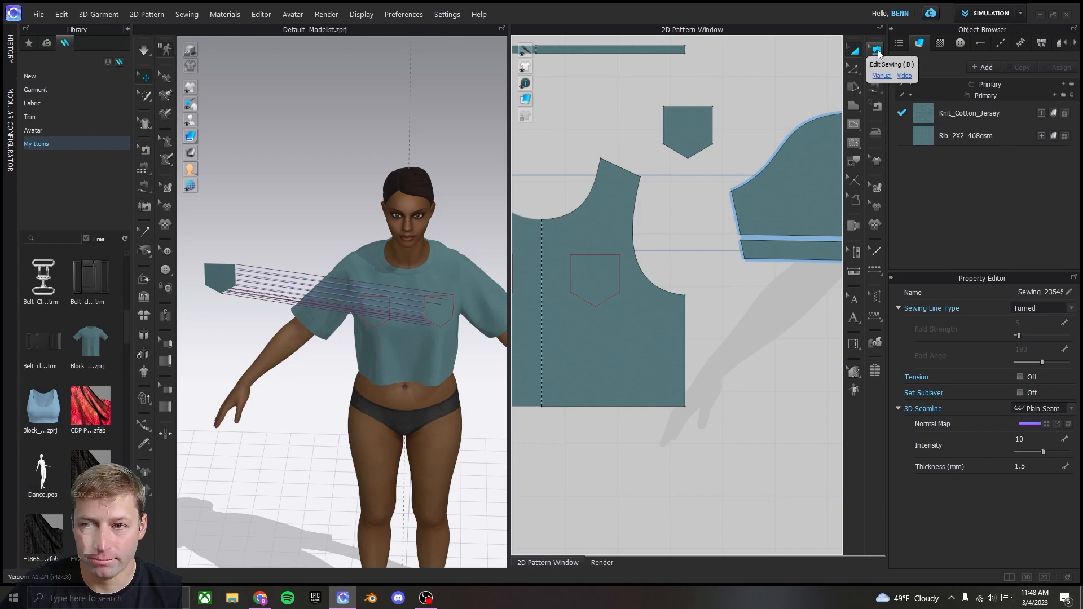
left_click(876, 51)
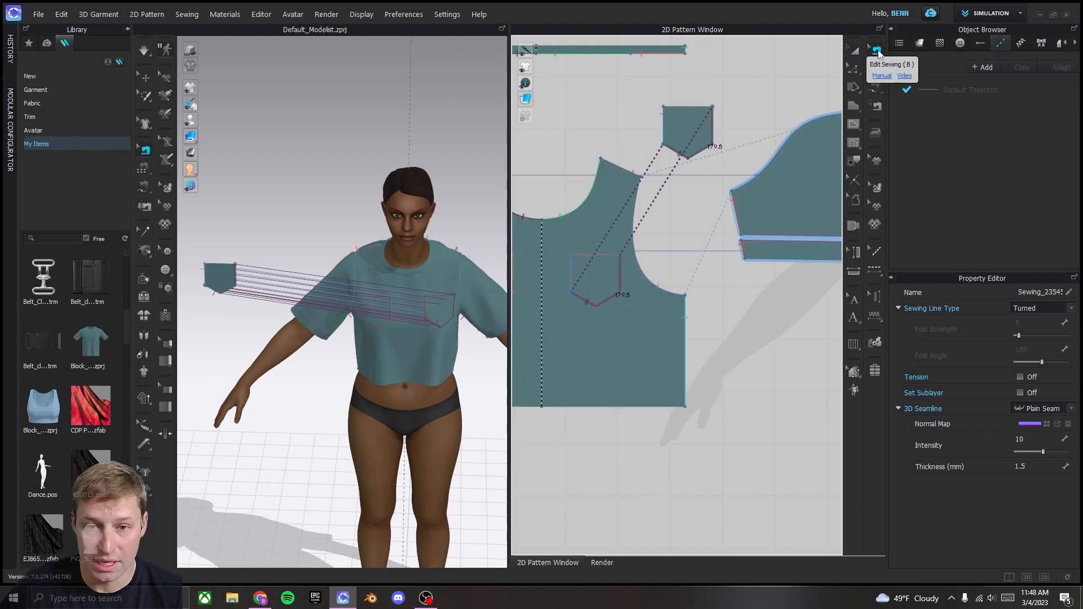
left_click(694, 155)
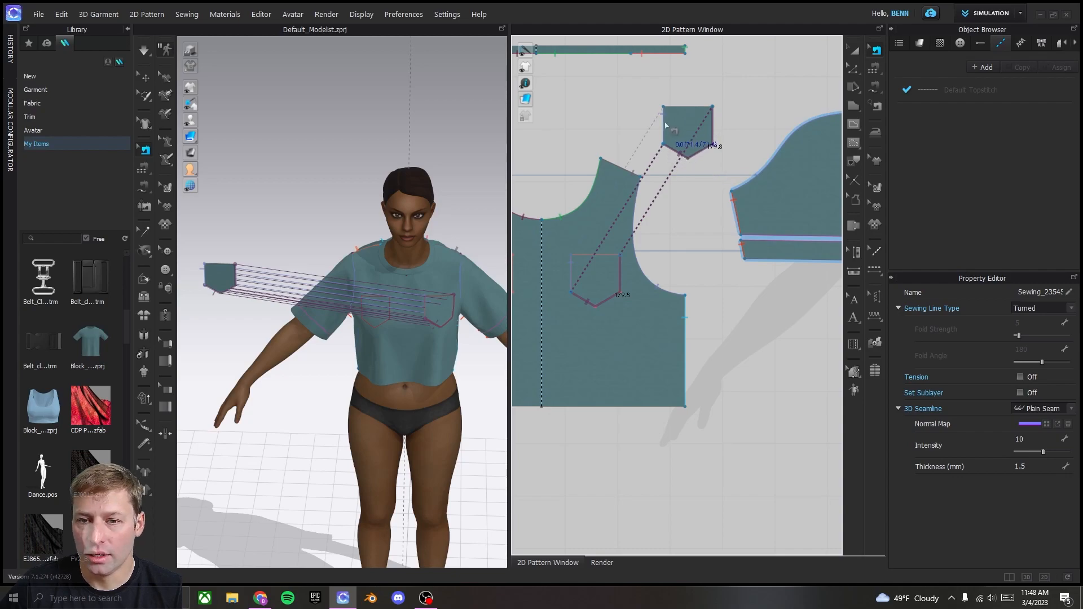
key("a")
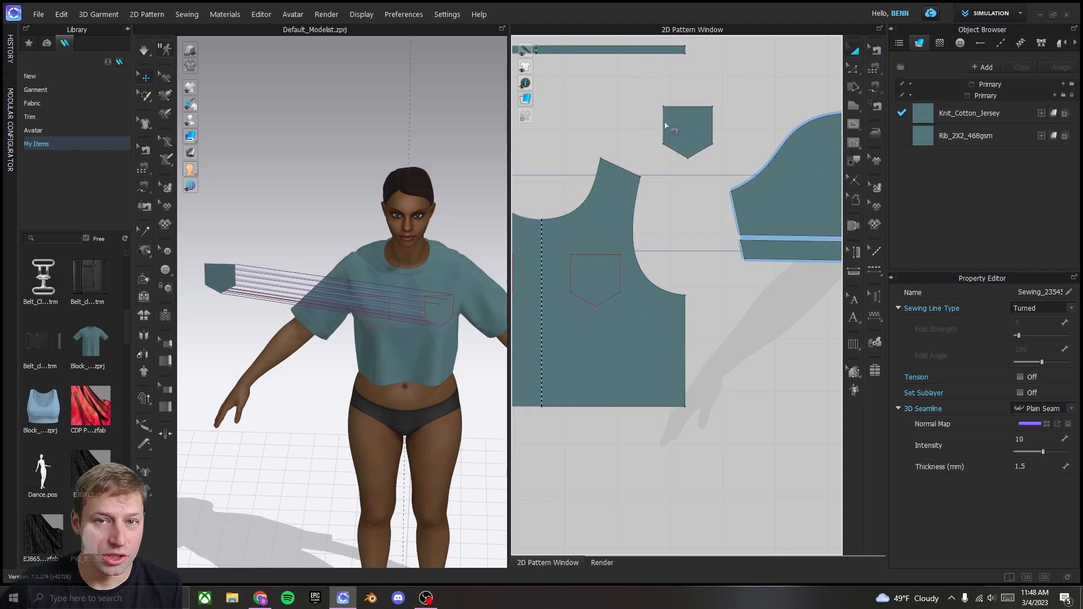
Step: Superimpose the pocket piece over its sewn outline on the chest in 3D and check its placement up close
left_click(690, 137)
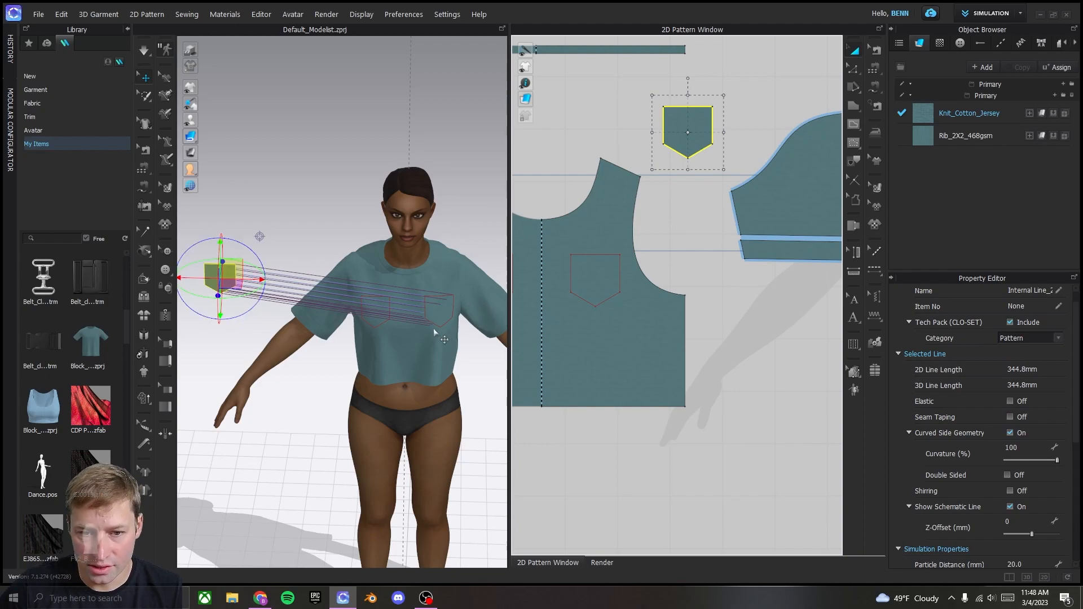
right_click(214, 274)
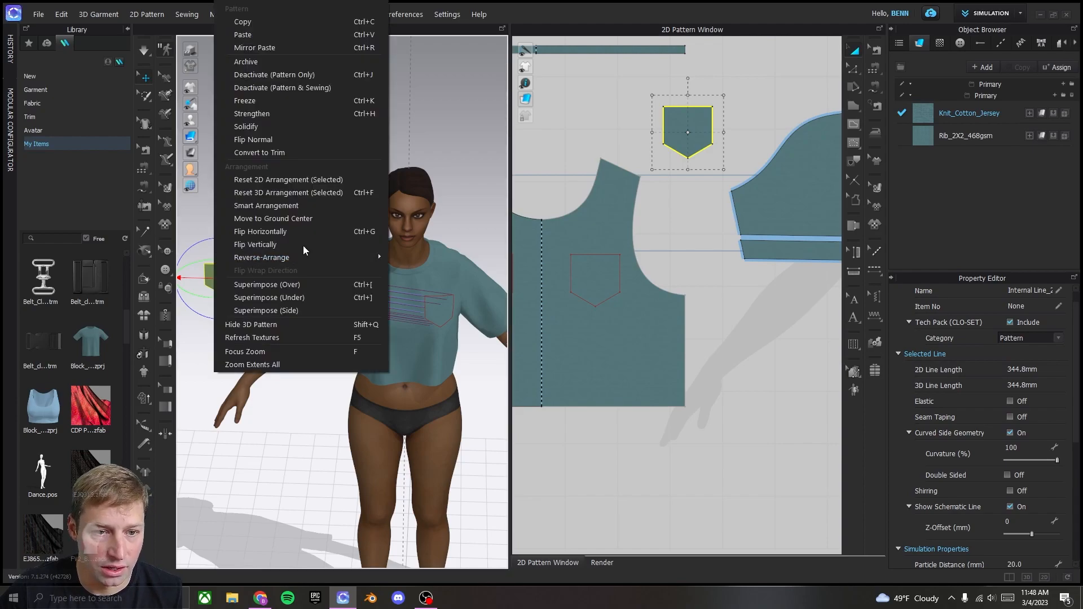
left_click(324, 285)
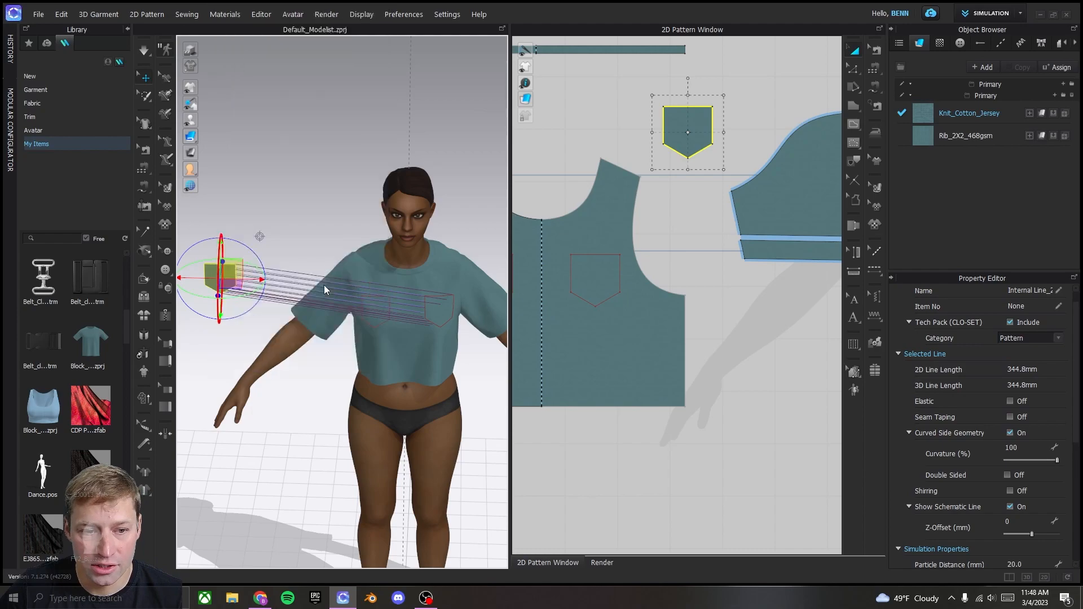
scroll(440, 349, "up", 3)
middle_click_drag(435, 343, 313, 299)
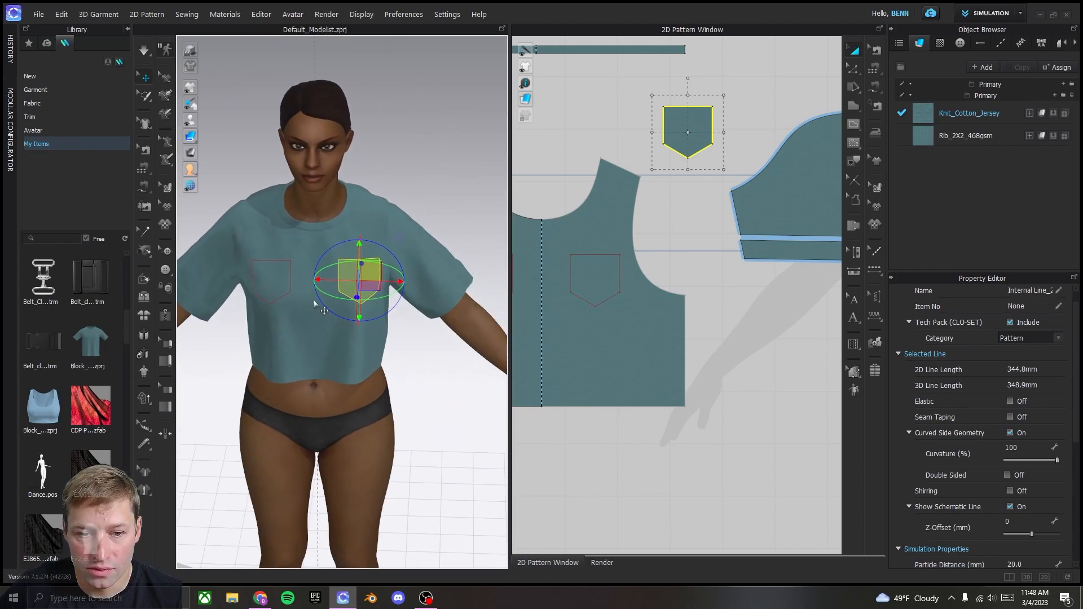
Step: Simulate the garment so the pocket settles onto its chest outline, and tug the pocket piece to test its seams
scroll(341, 300, "up", 3)
scroll(341, 300, "down", 3)
scroll(332, 302, "up", 5)
scroll(331, 302, "down", 5)
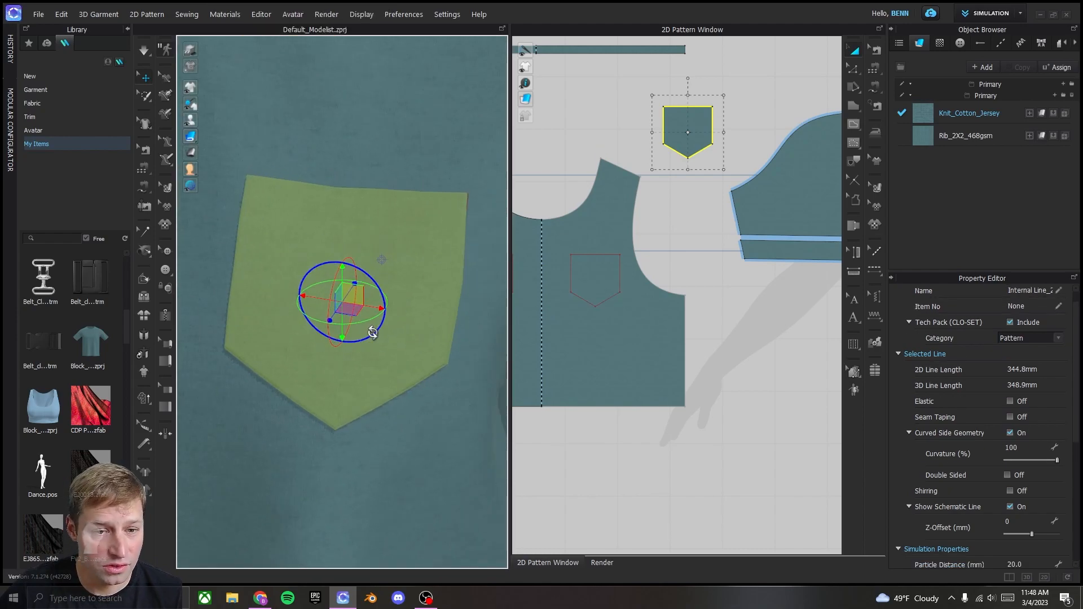
right_click_drag(374, 334, 306, 301)
scroll(302, 306, "down", 3)
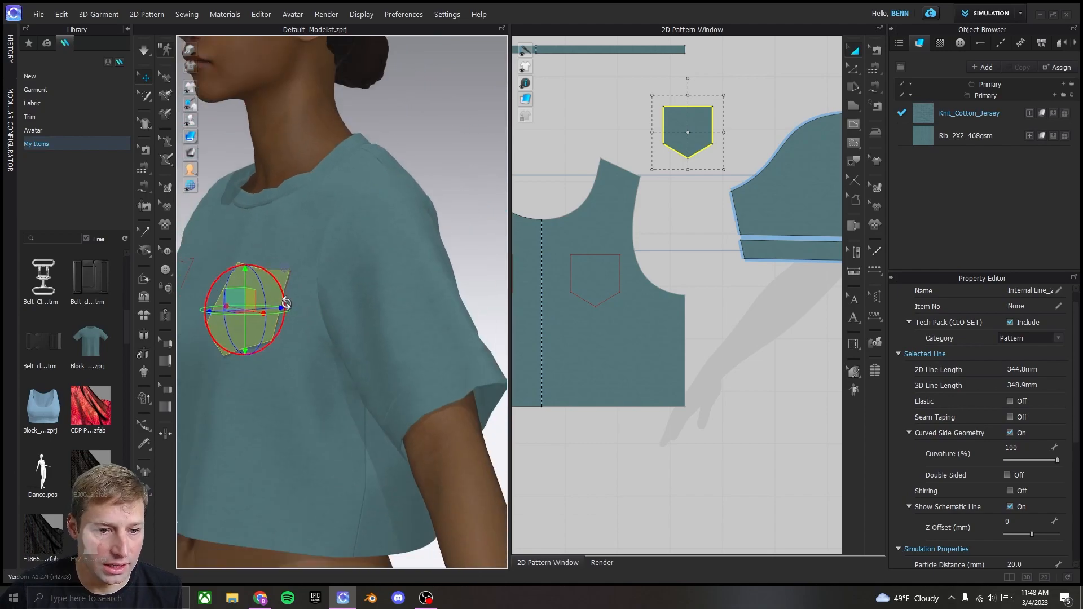
middle_click_drag(344, 305, 389, 303)
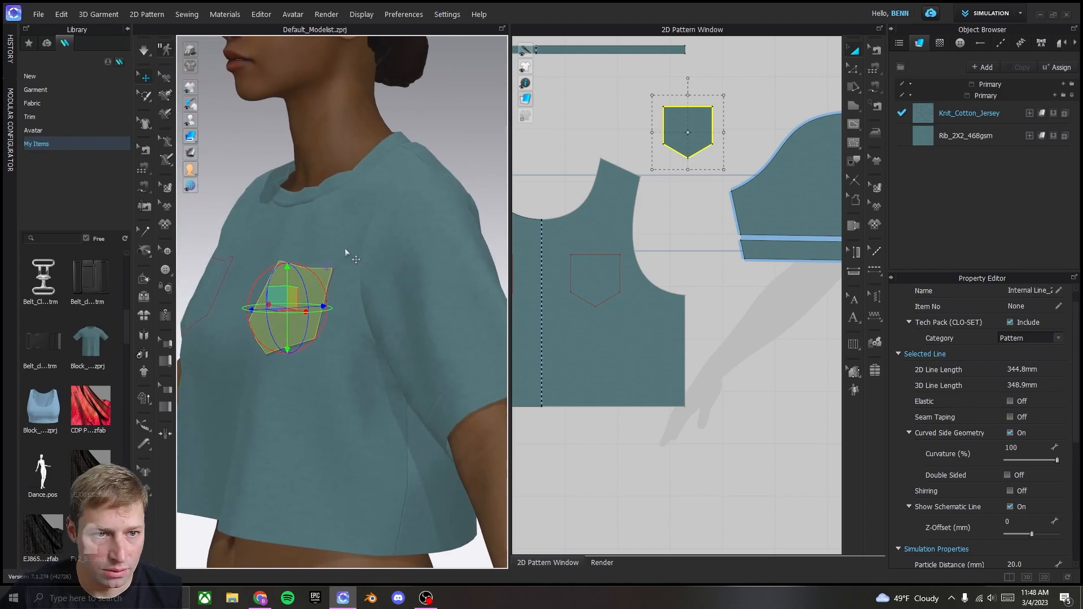
key("space")
left_click_drag(291, 297, 256, 296)
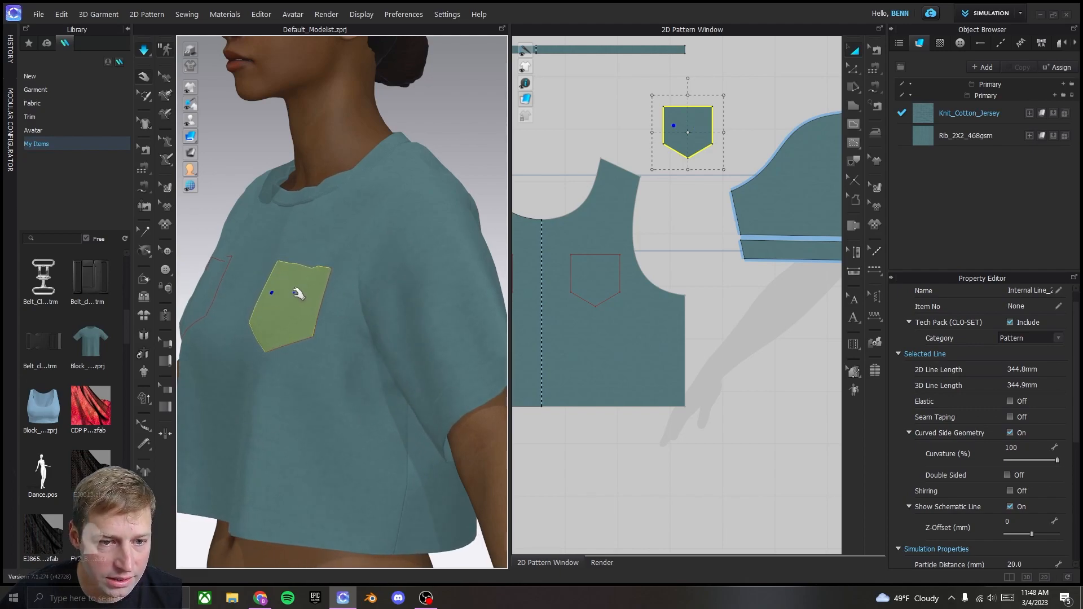
Step: Inspect the simulated pocket's edges and seams up close on the chest from several angles
mouse_move(192, 88)
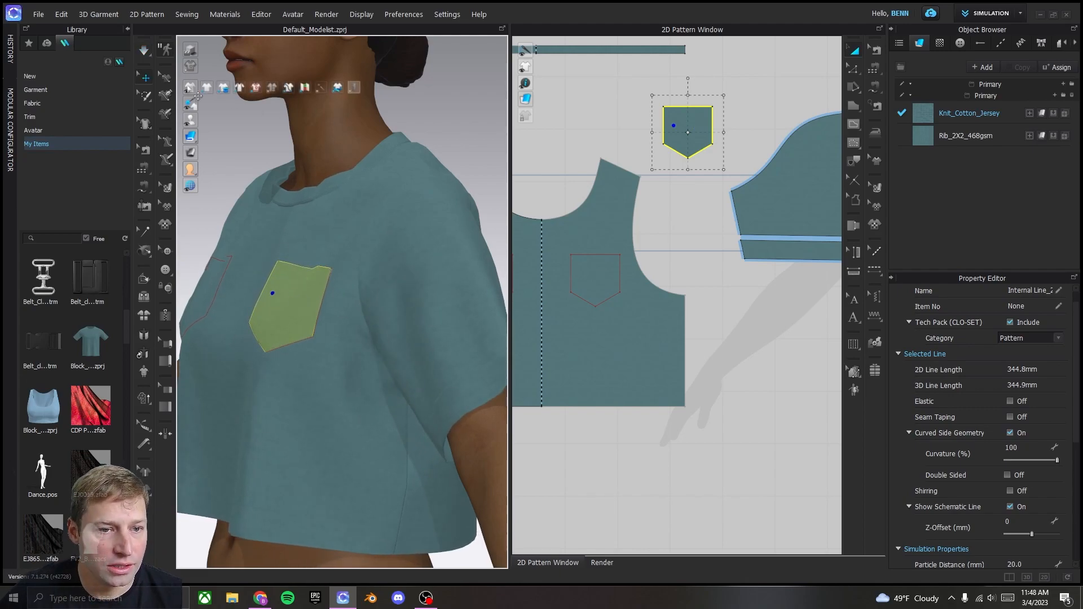
scroll(361, 164, "down", 4)
left_click(449, 201)
right_click_drag(311, 264, 431, 339)
scroll(433, 355, "up", 5)
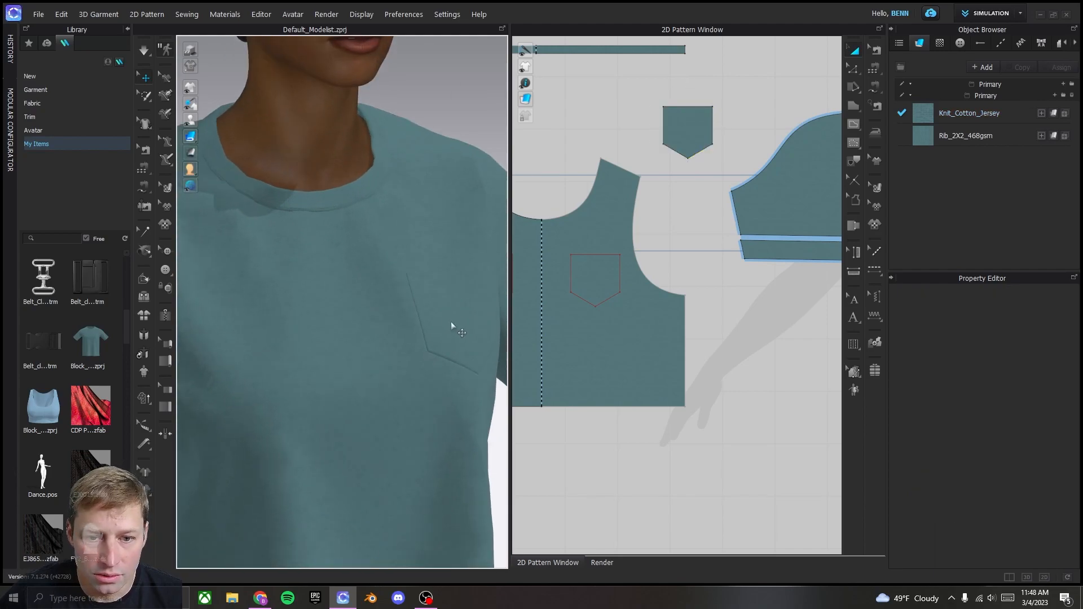
middle_click_drag(452, 324, 431, 278)
right_click_drag(431, 278, 335, 273)
right_click(335, 273)
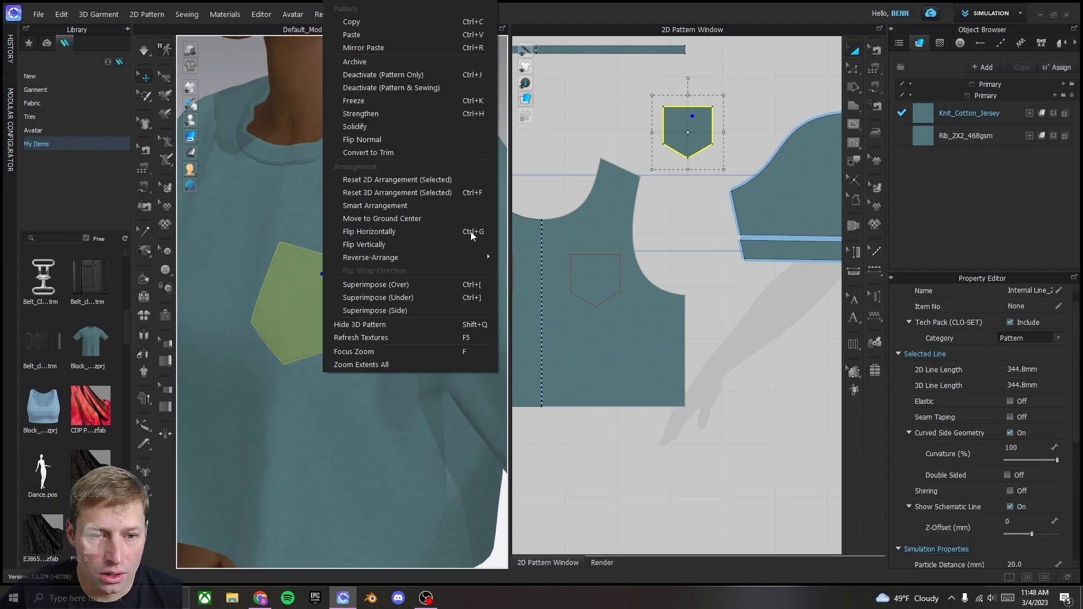
left_click(606, 133)
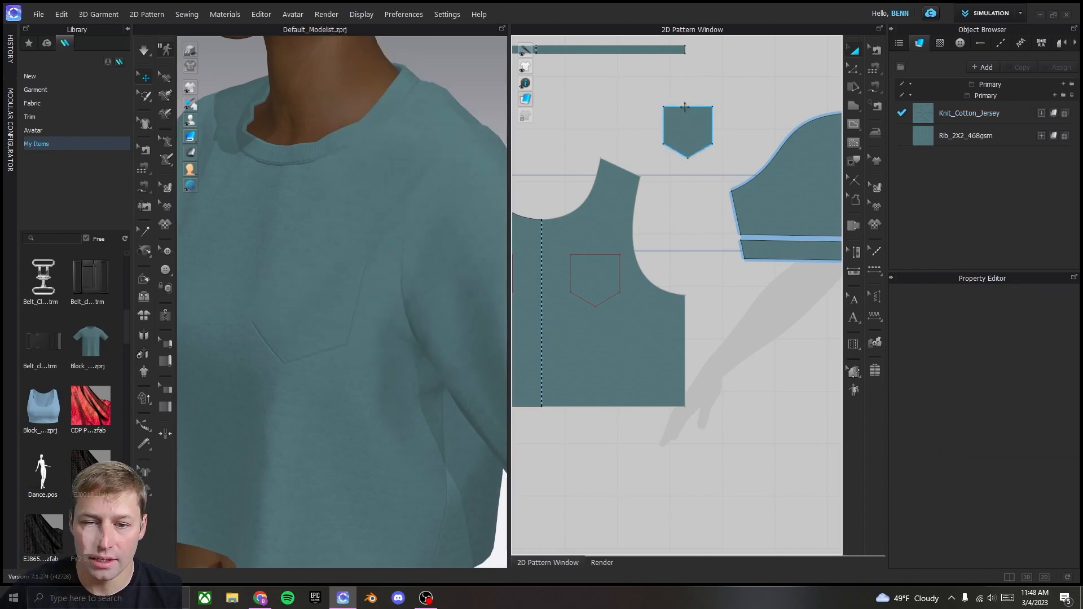
Step: Offset the pocket piece's top edge as one internal line at a distance of 20 mm
key("z")
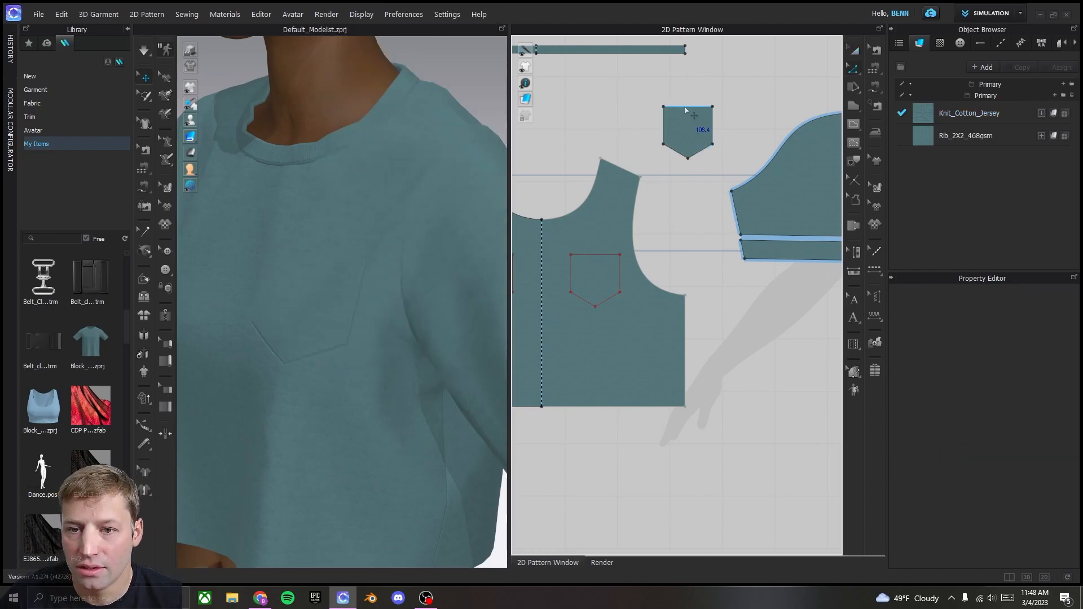
left_click(687, 107)
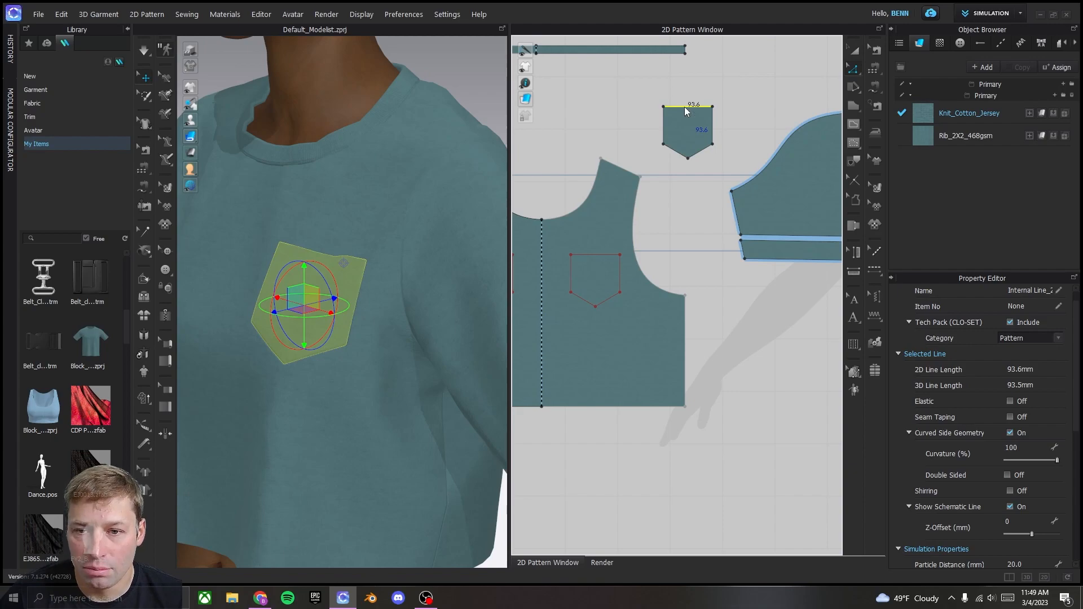
right_click(685, 108)
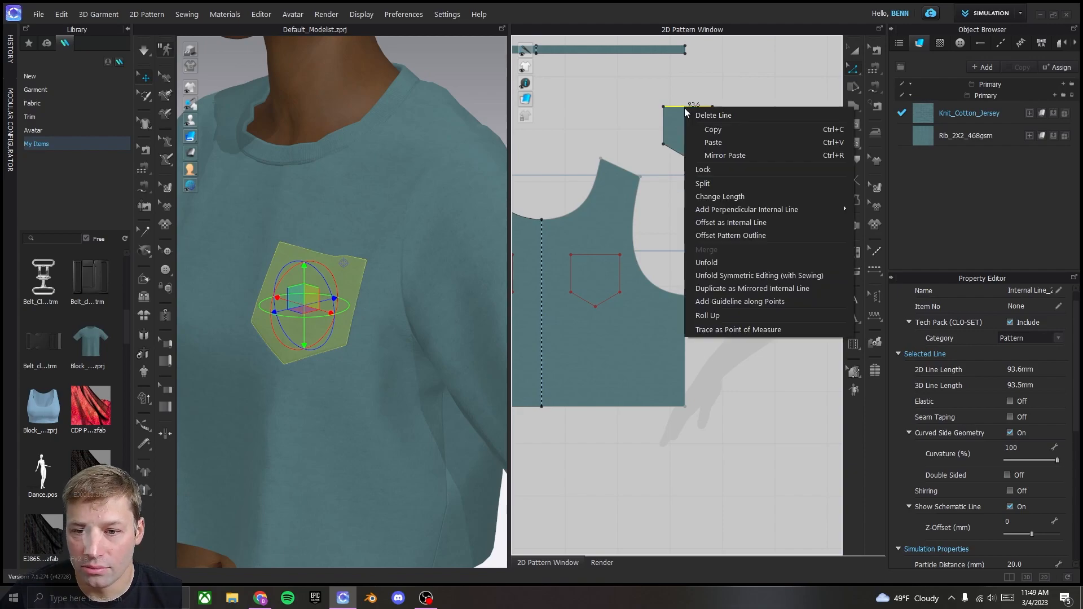
left_click(795, 222)
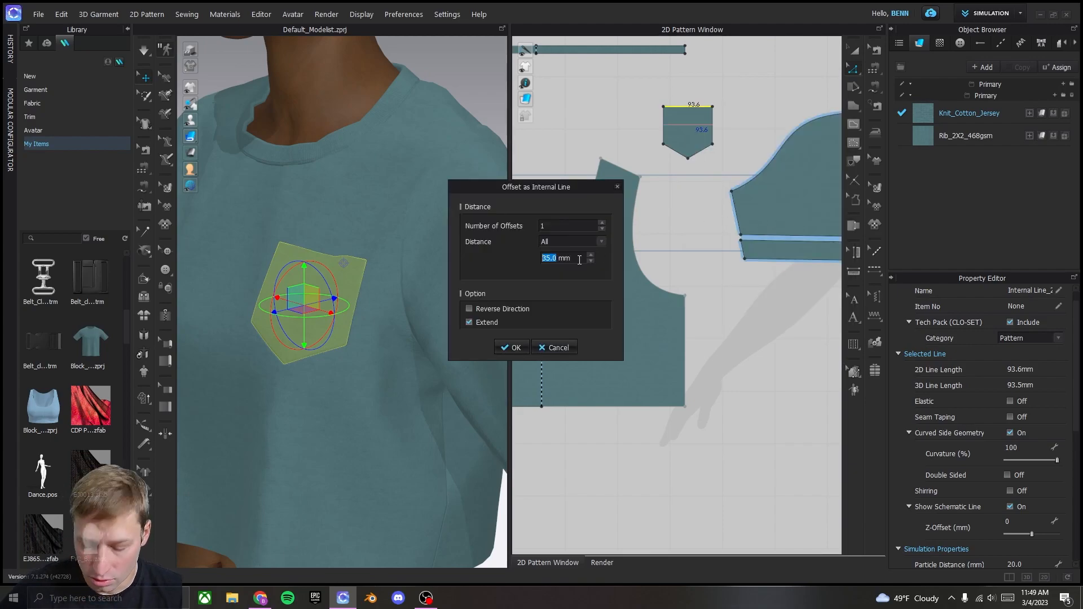
type("20")
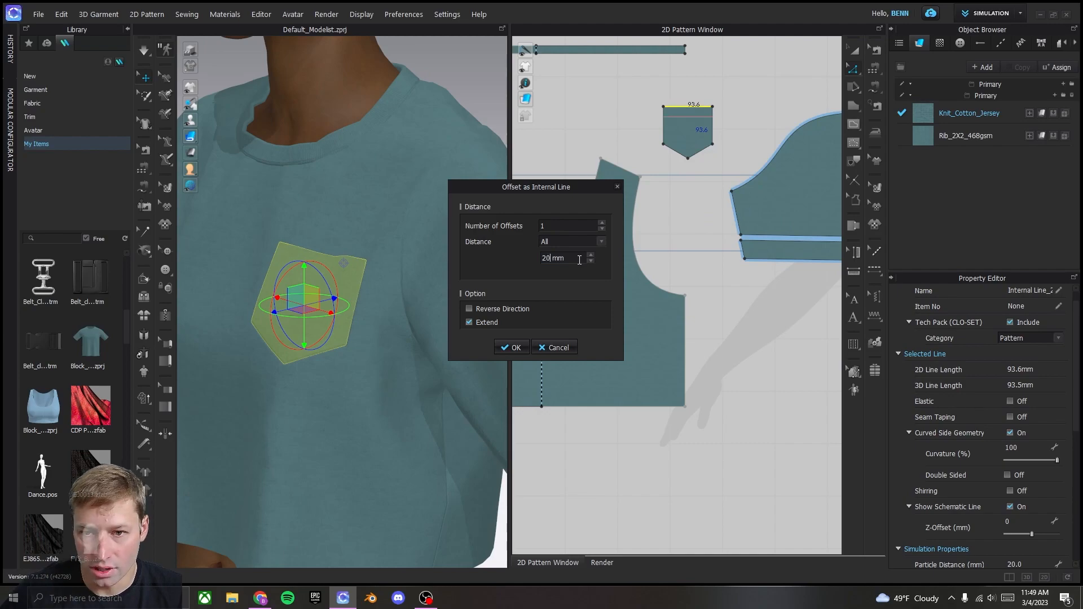
left_click(507, 348)
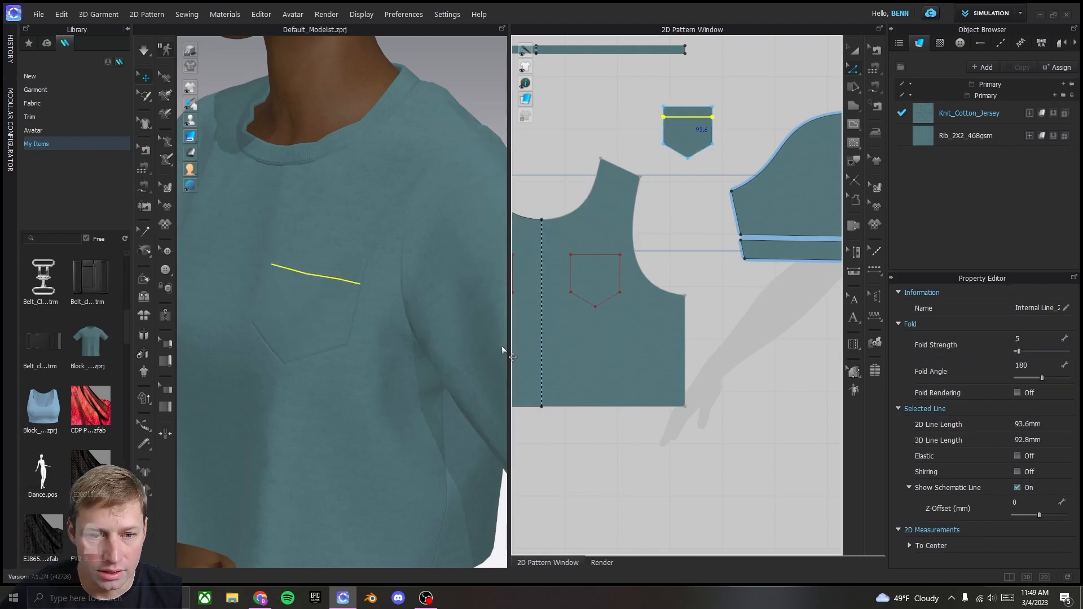
Step: Cut and sew the pocket along its new internal line to separate the top band, and simulate the garment
right_click(682, 118)
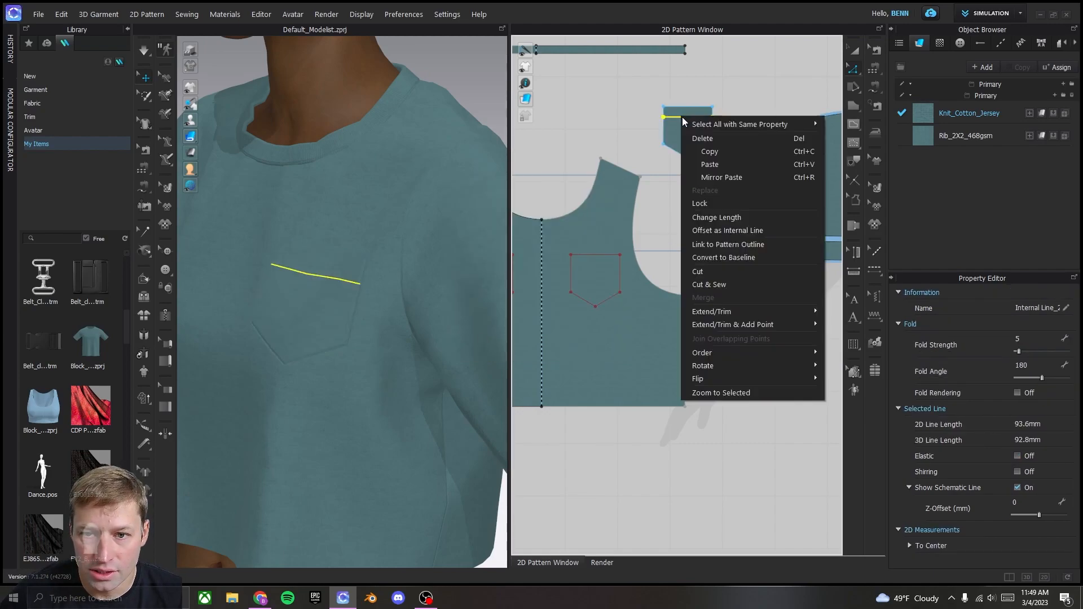
left_click(743, 285)
scroll(446, 169, "down", 3)
scroll(363, 279, "up", 5)
key("space")
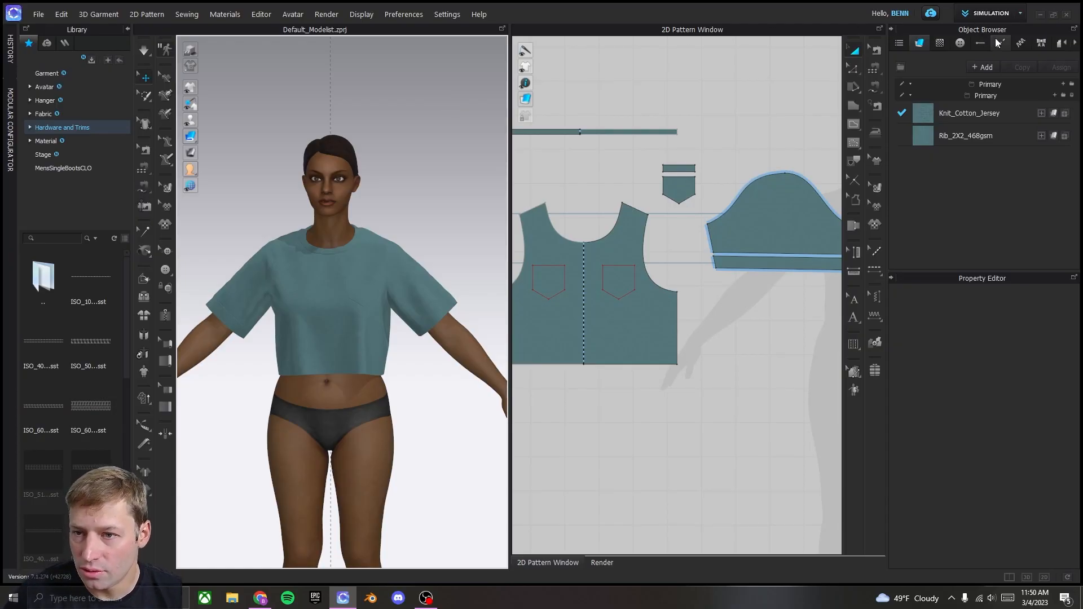
Step: Display the project's topstitch list and preview the ISO topstitch presets under Hardware and Trims in the library
left_click(1000, 44)
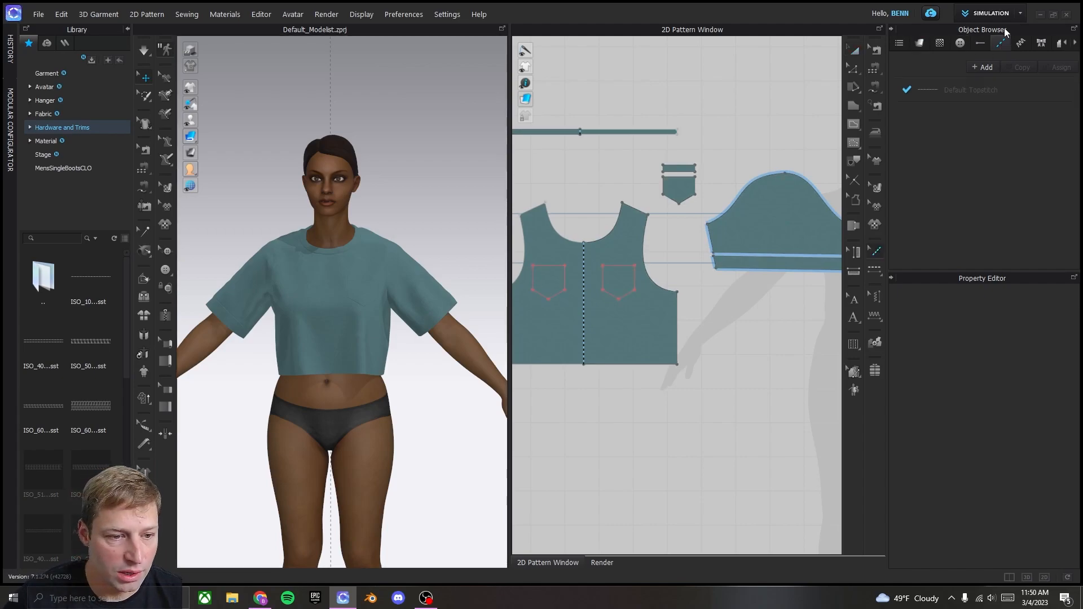
left_click(46, 127)
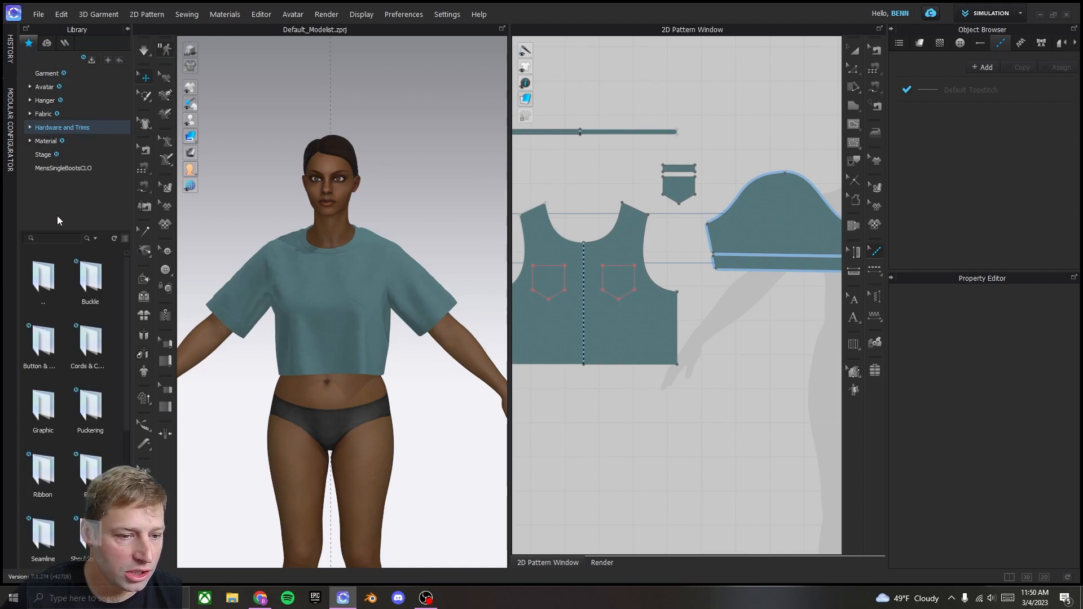
scroll(45, 429, "down", 2)
double_click(47, 489)
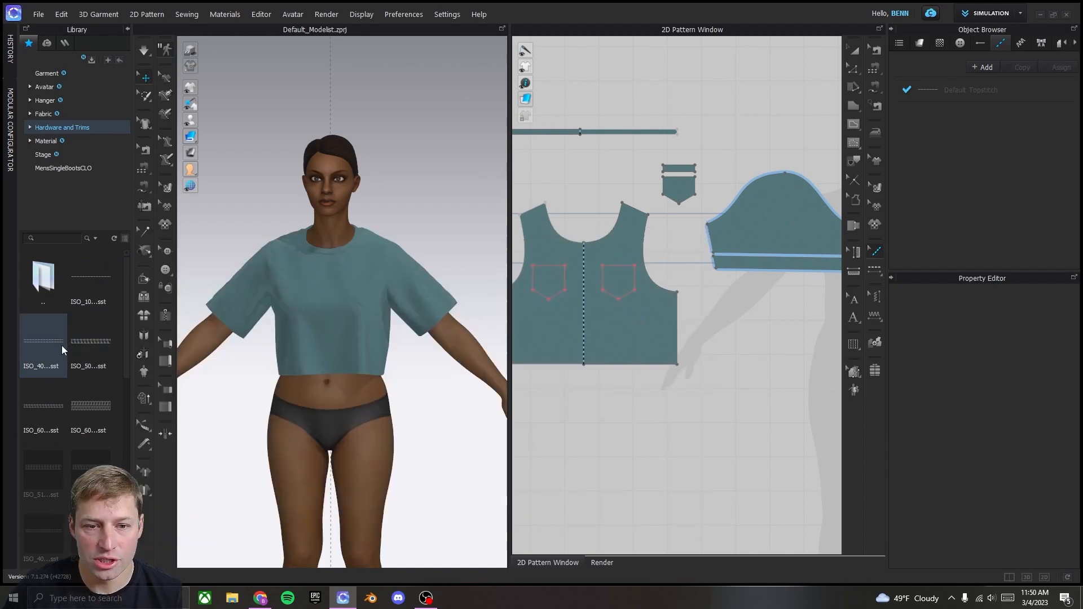
mouse_move(56, 347)
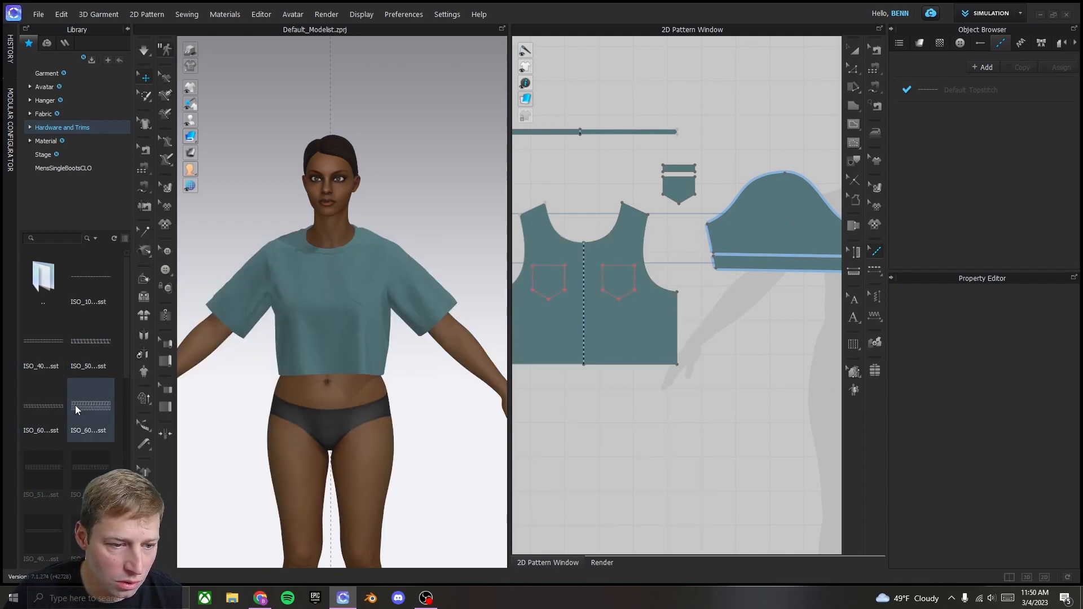
mouse_move(52, 404)
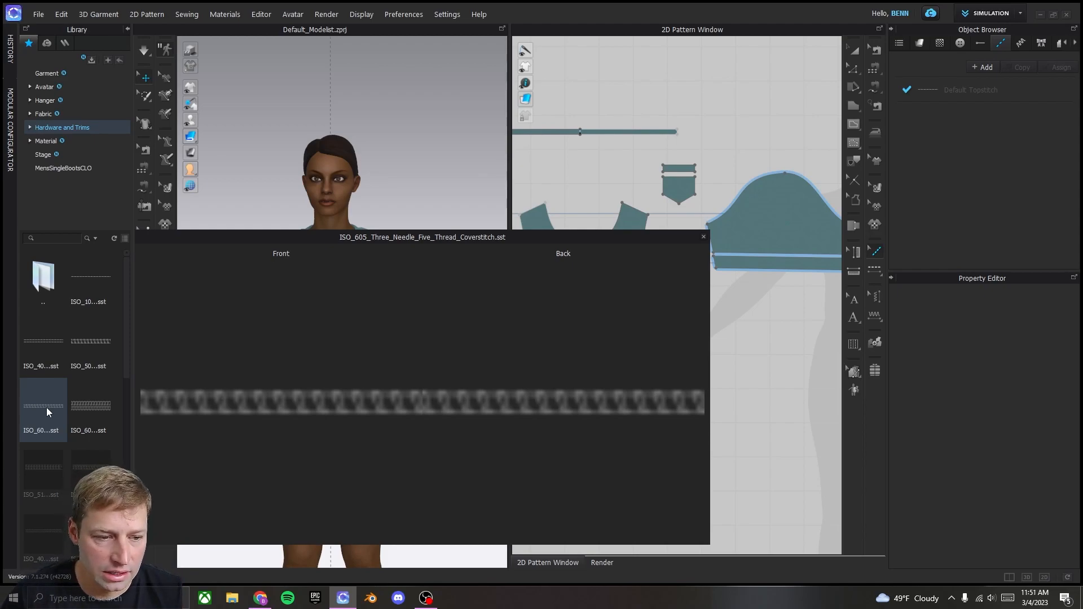
Step: Add the ISO_605_Three_Needle_Five_Thread_Coverstitch preset to the topstitch list and set its type to Texture
left_click_drag(47, 408, 739, 242)
left_click_drag(969, 148, 971, 148)
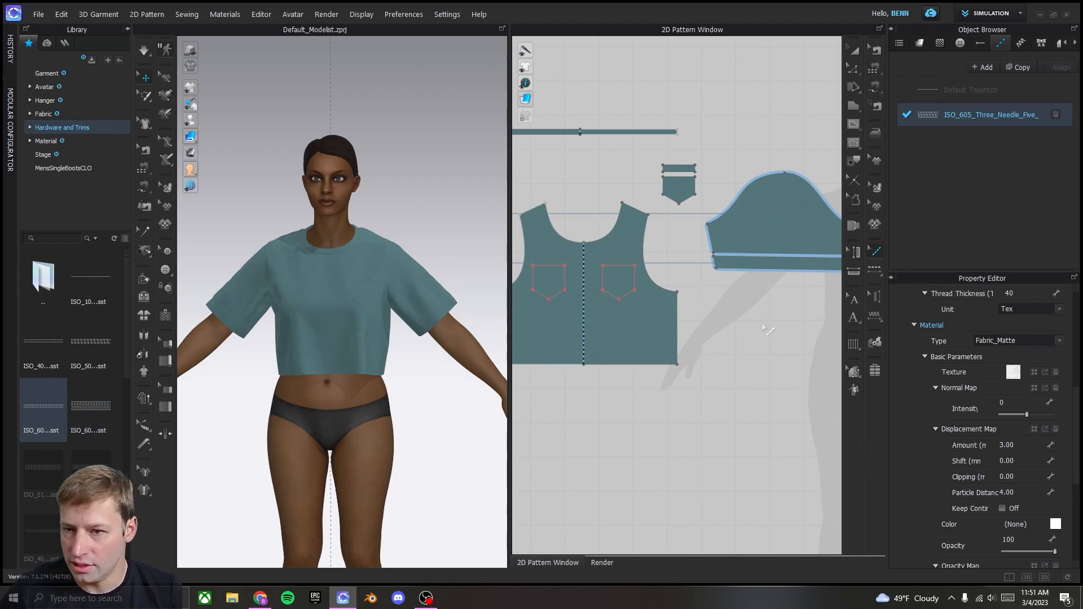
scroll(984, 378, "up", 8)
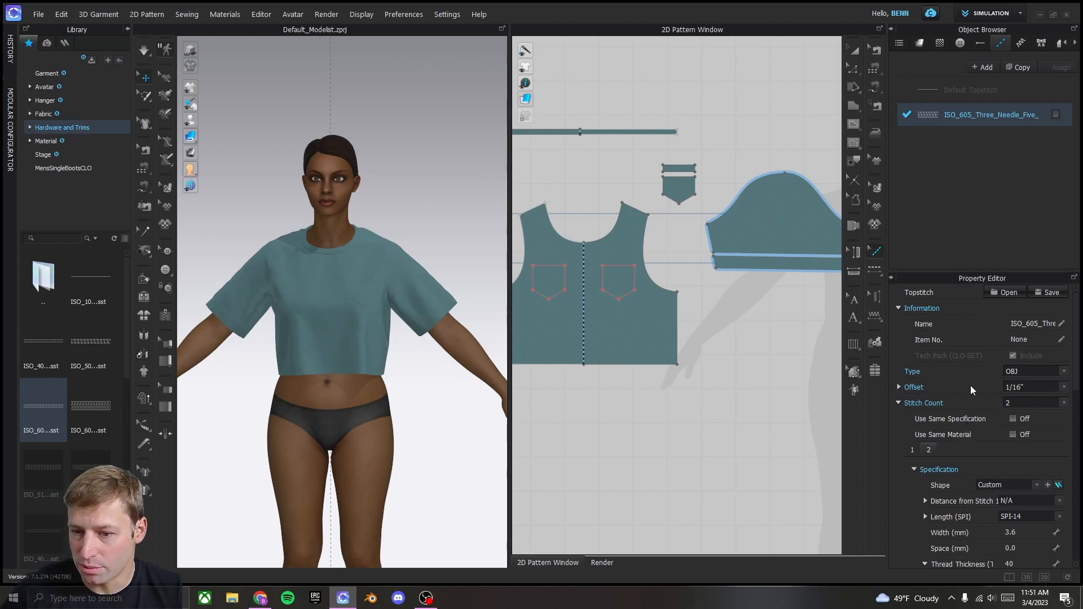
left_click(1063, 373)
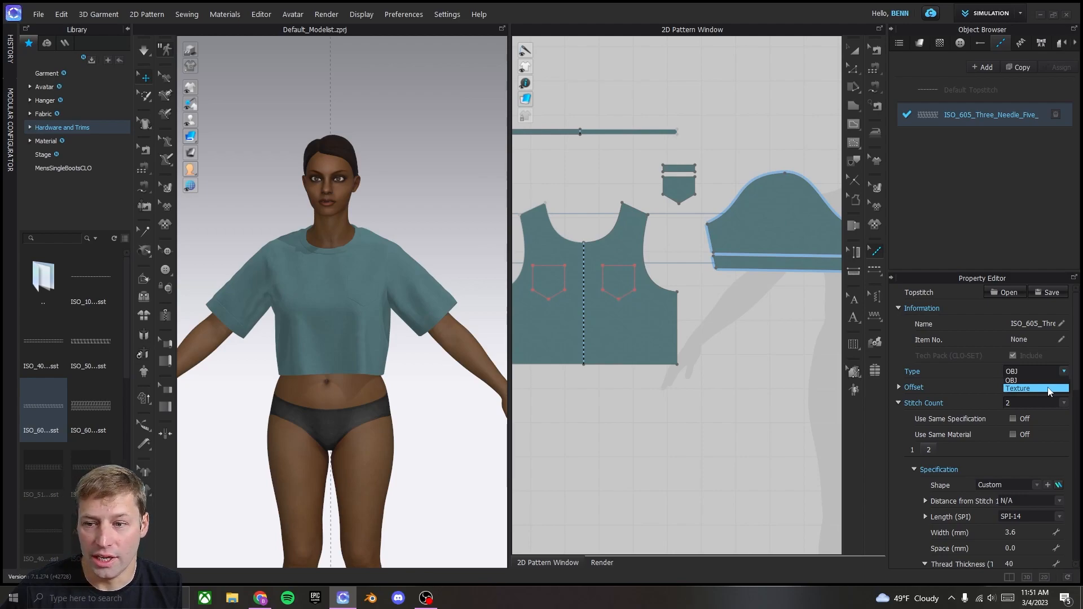
left_click(1049, 389)
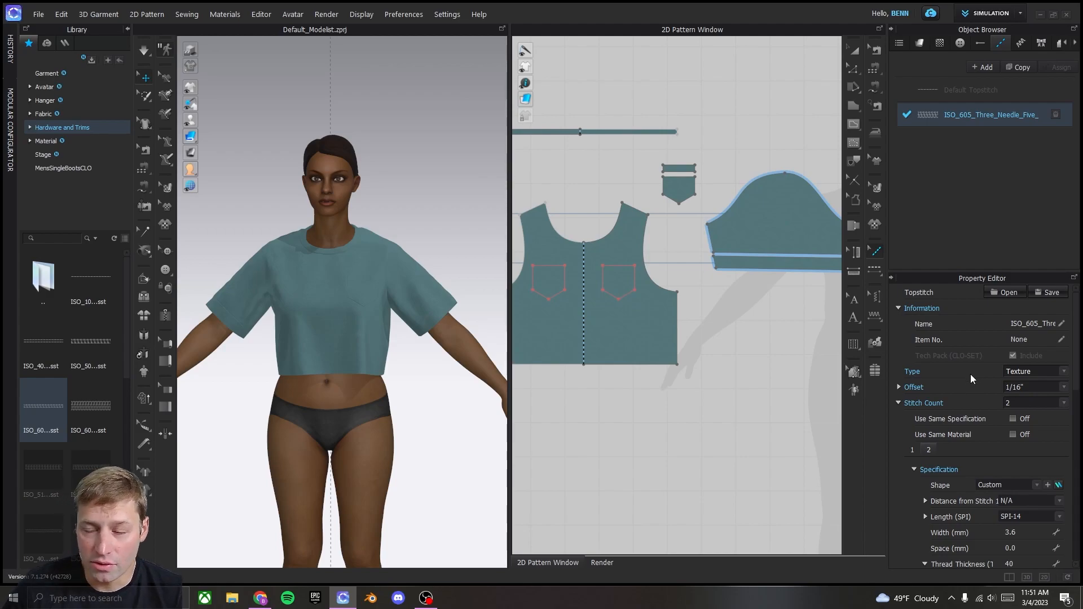
Step: Review the specification, material and configuration settings of the coverstitch's stitch 1
left_click(911, 450)
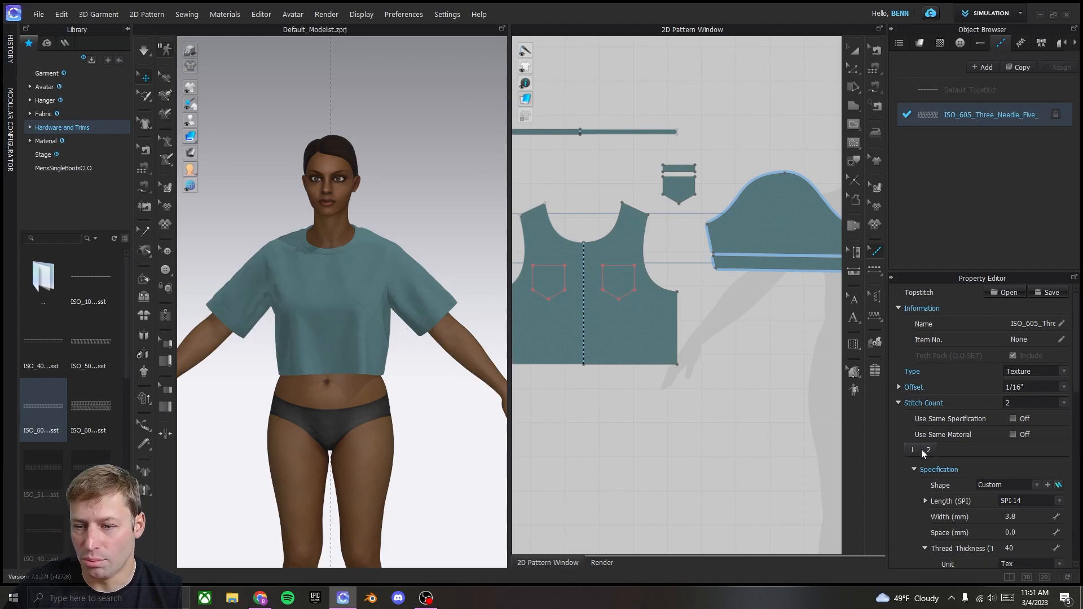
scroll(954, 448, "down", 8)
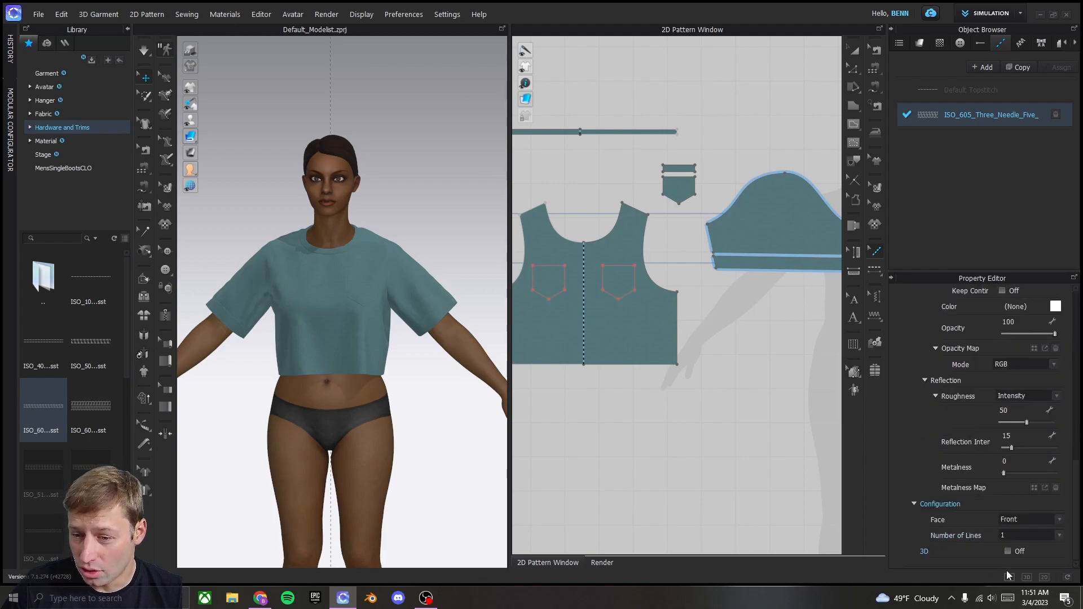
scroll(1009, 552, "up", 3)
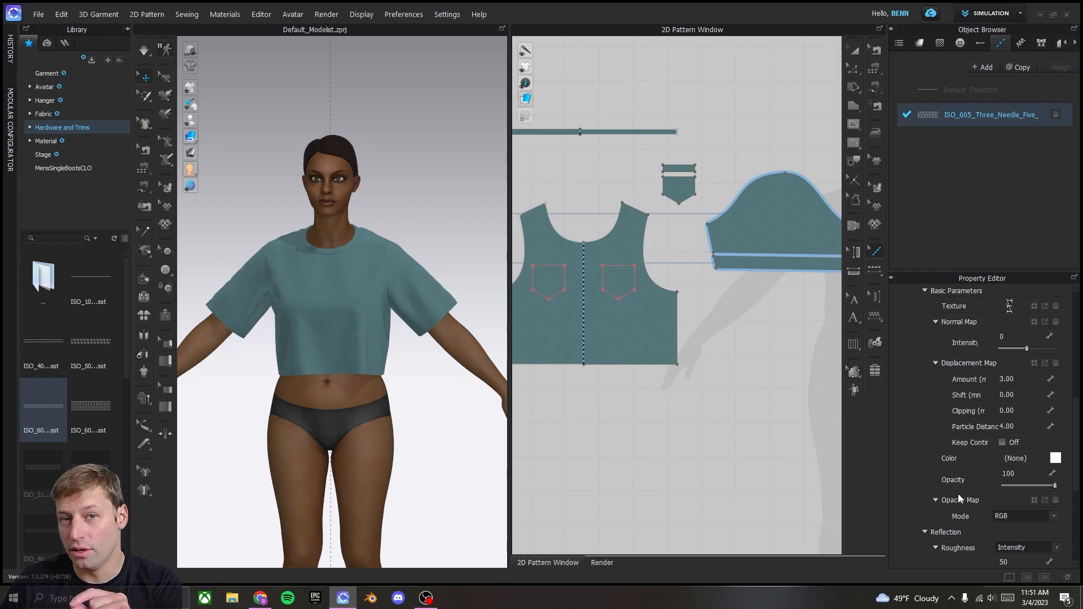
scroll(958, 492, "up", 5)
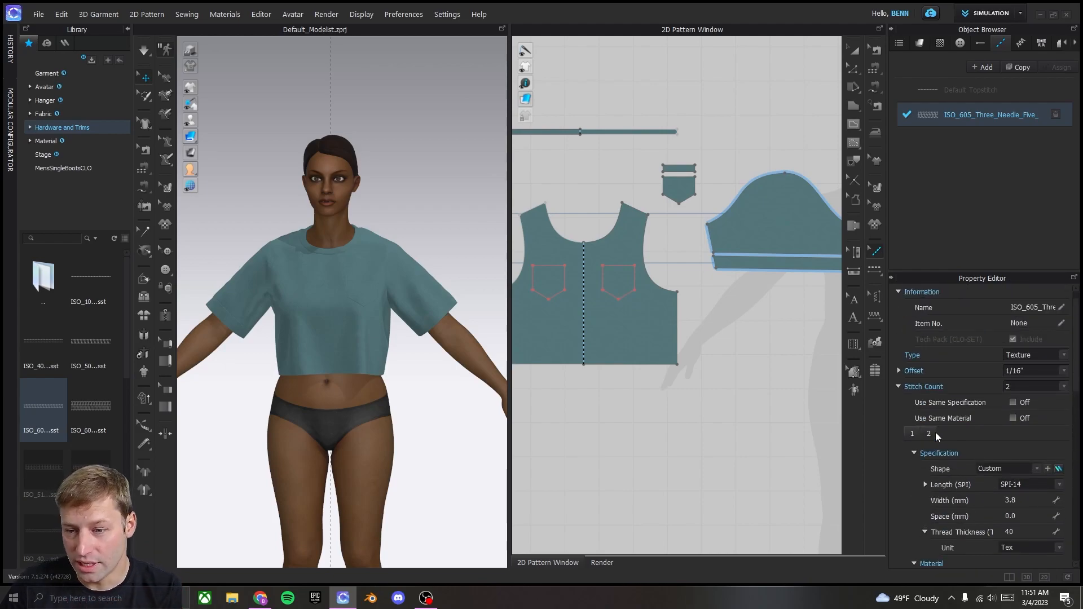
scroll(963, 460, "down", 10)
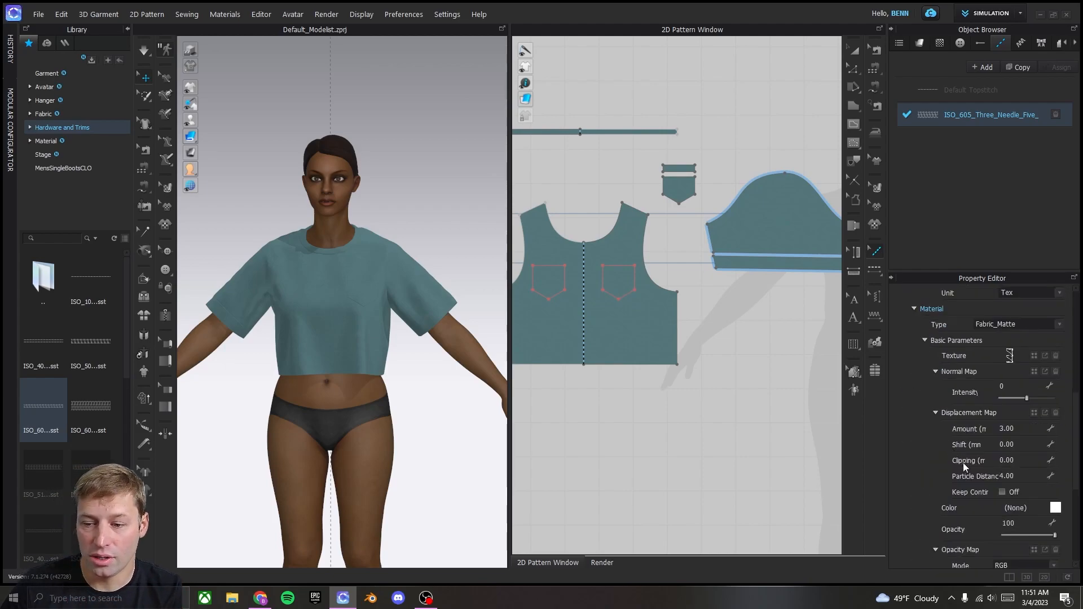
left_click(1008, 551)
scroll(979, 506, "up", 8)
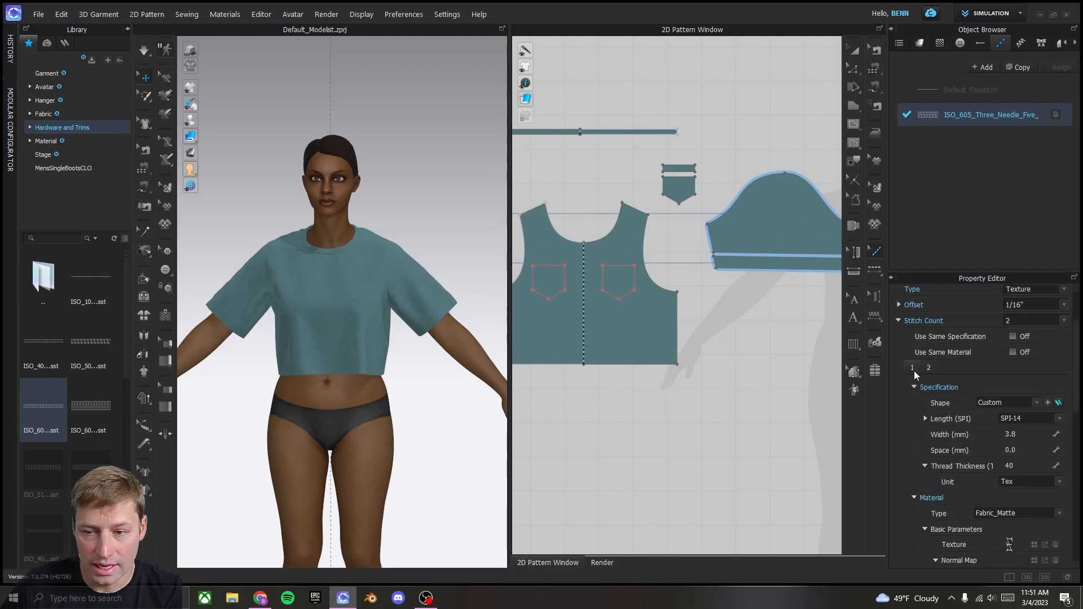
Step: Sample the tee's fabric color for the coverstitch's stitch 1, darken it to 3F595C, and copy the hex code
scroll(948, 401, "down", 4)
scroll(978, 412, "down", 2)
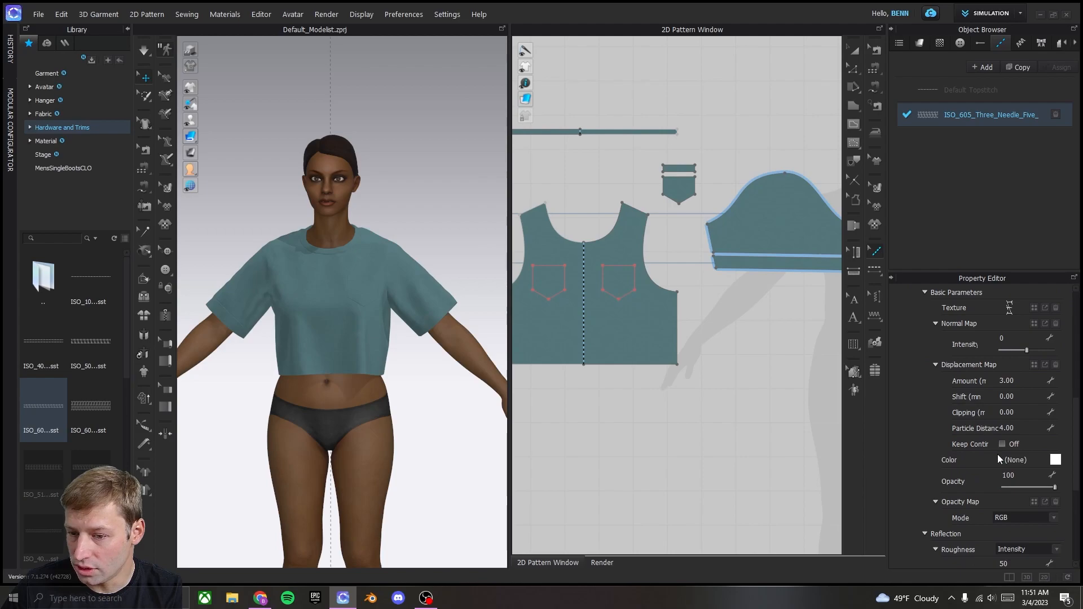
left_click(1055, 461)
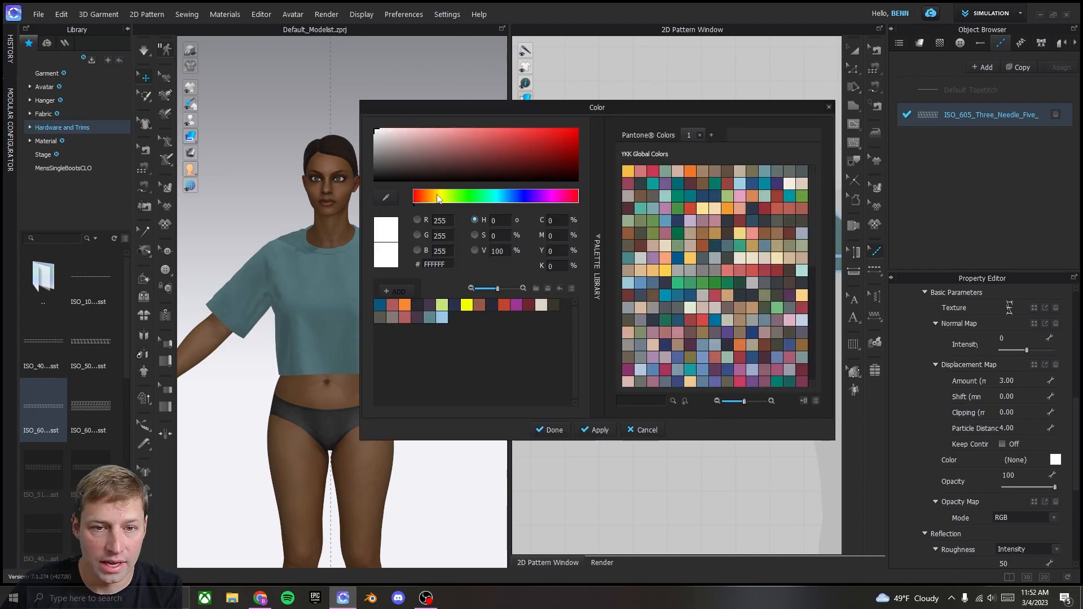
left_click(386, 199)
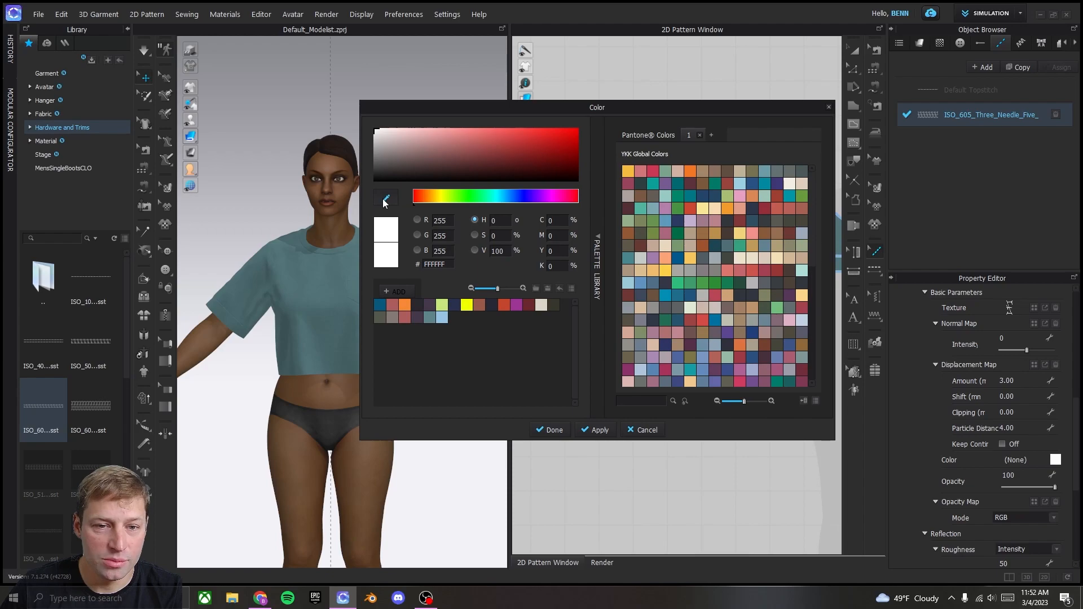
left_click(300, 276)
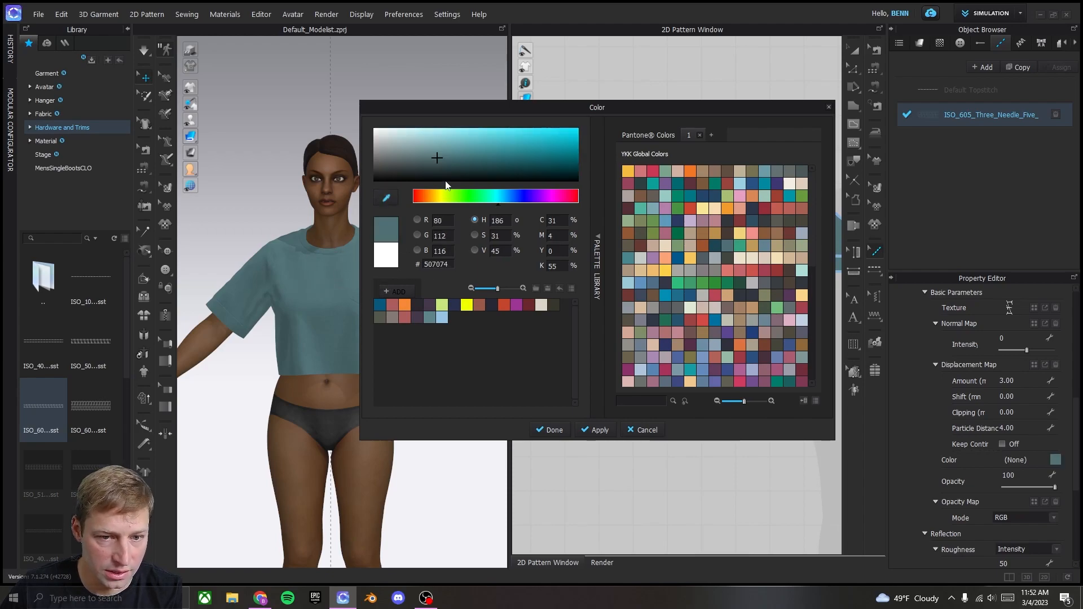
left_click_drag(438, 161, 439, 165)
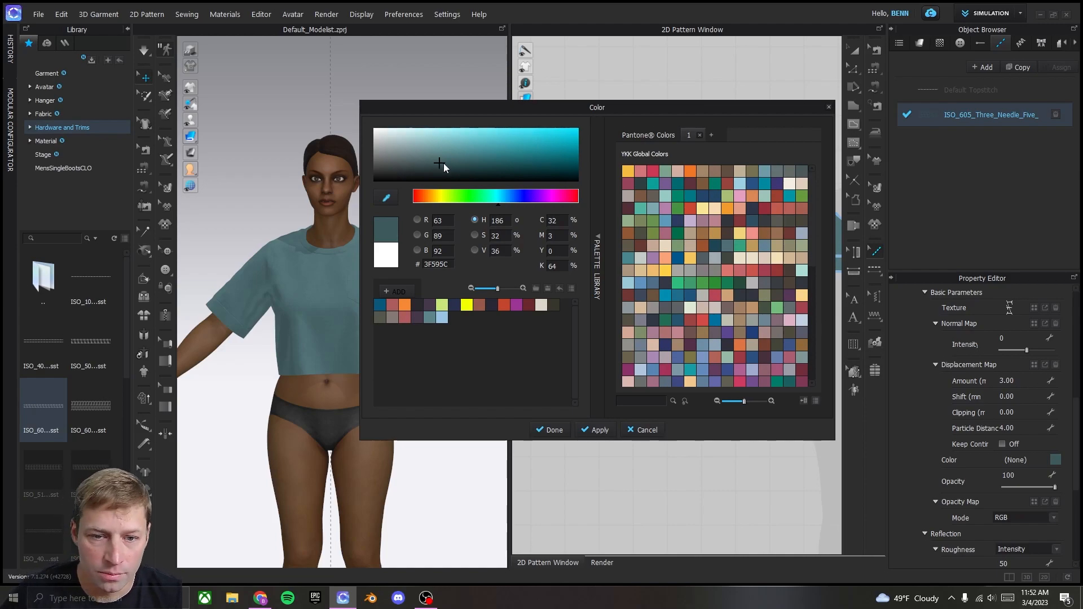
double_click(446, 264)
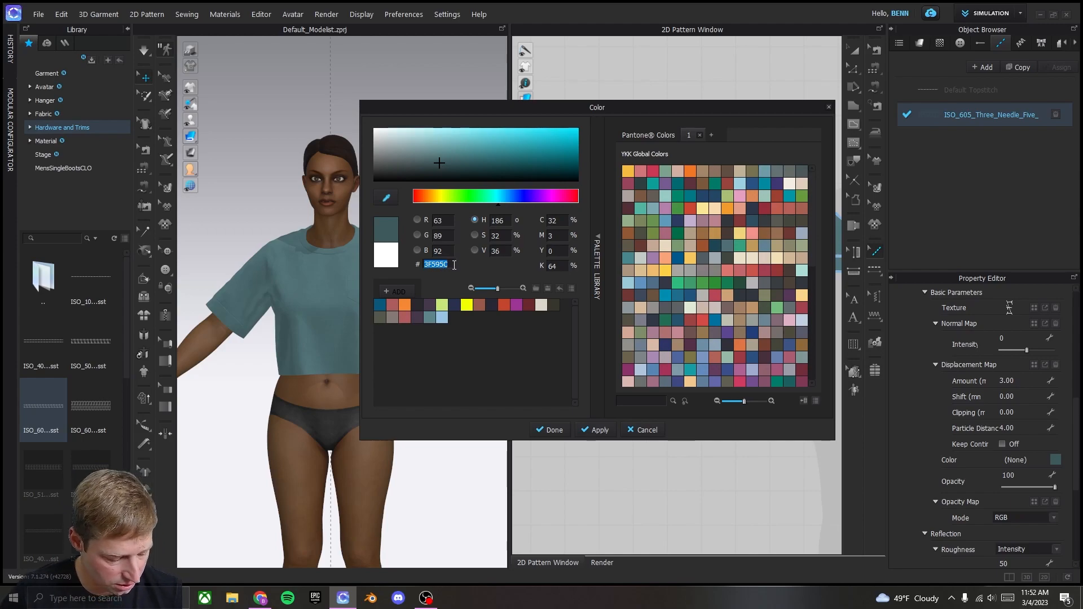
left_click(455, 265)
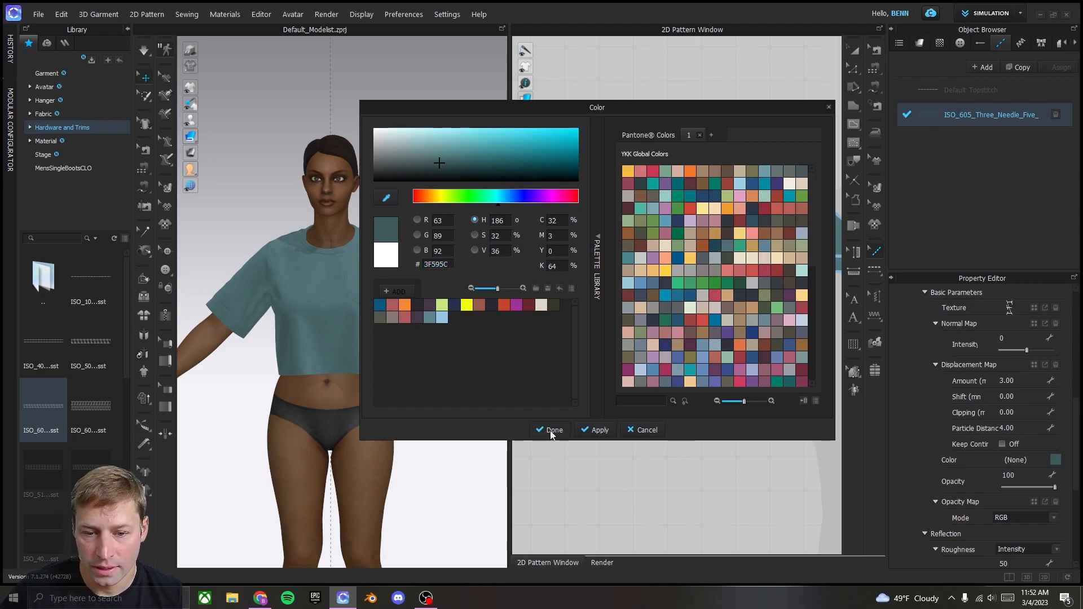
left_click(551, 431)
Step: Set the color of the coverstitch's stitch 2 to the same 3F595C
scroll(956, 394, "up", 3)
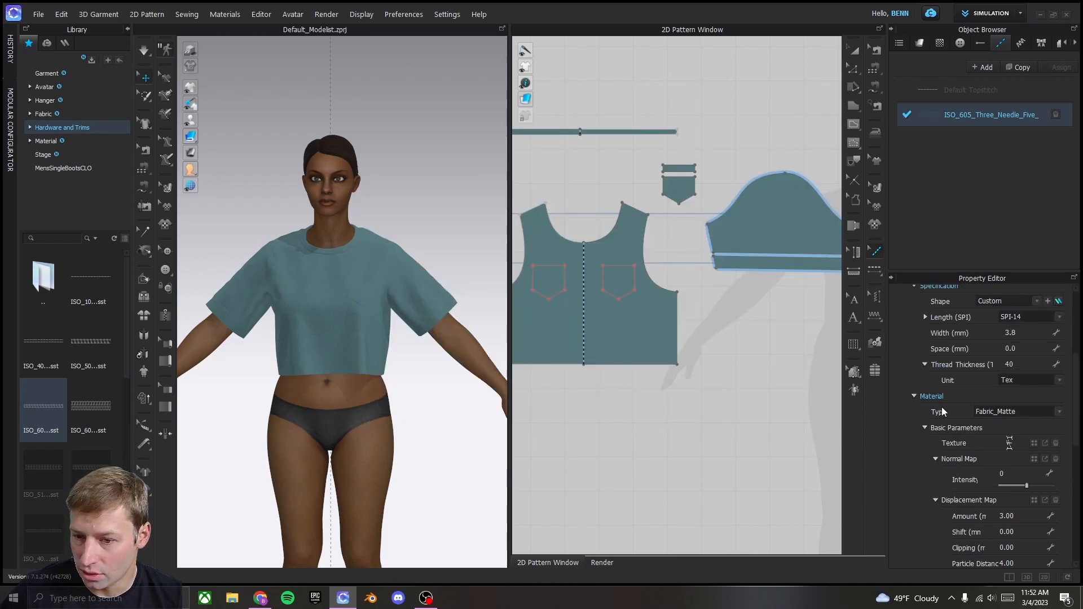
scroll(937, 395, "up", 3)
scroll(934, 372, "down", 7)
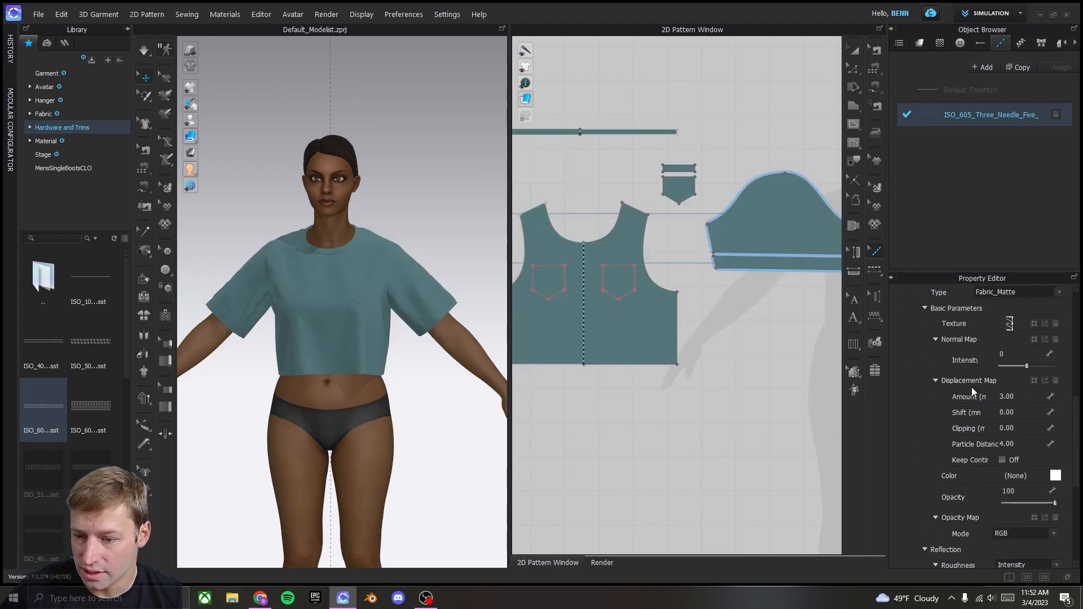
left_click(1057, 477)
double_click(452, 265)
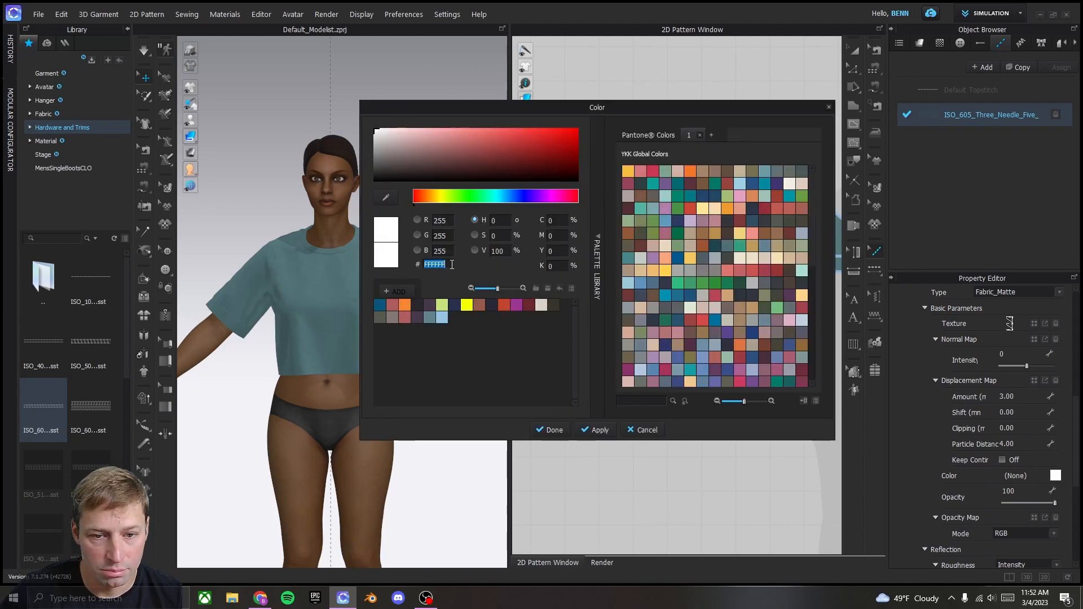
key("ctrl+v")
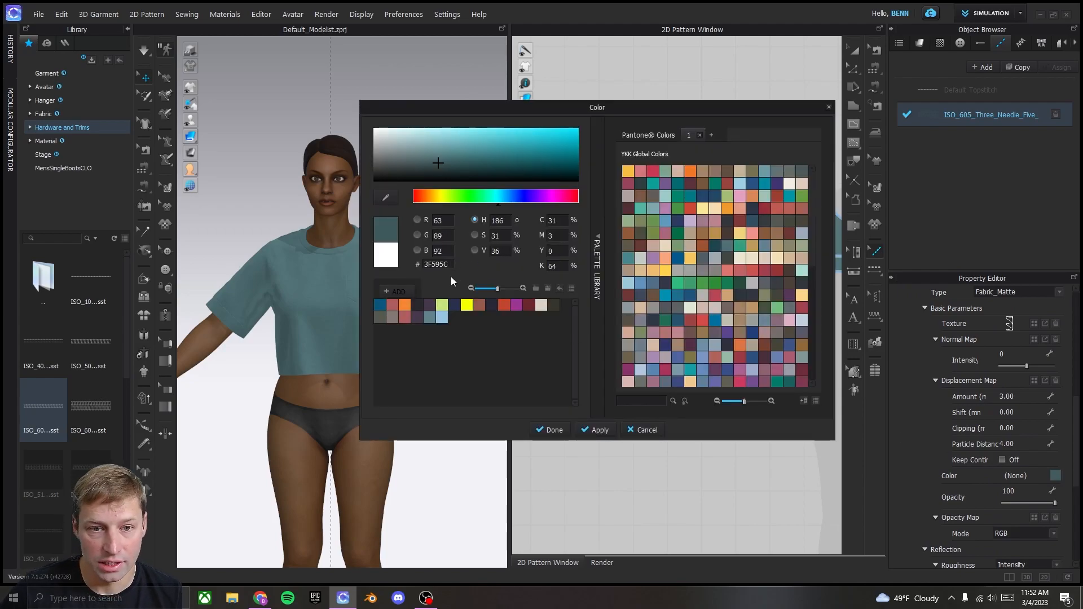
left_click(550, 429)
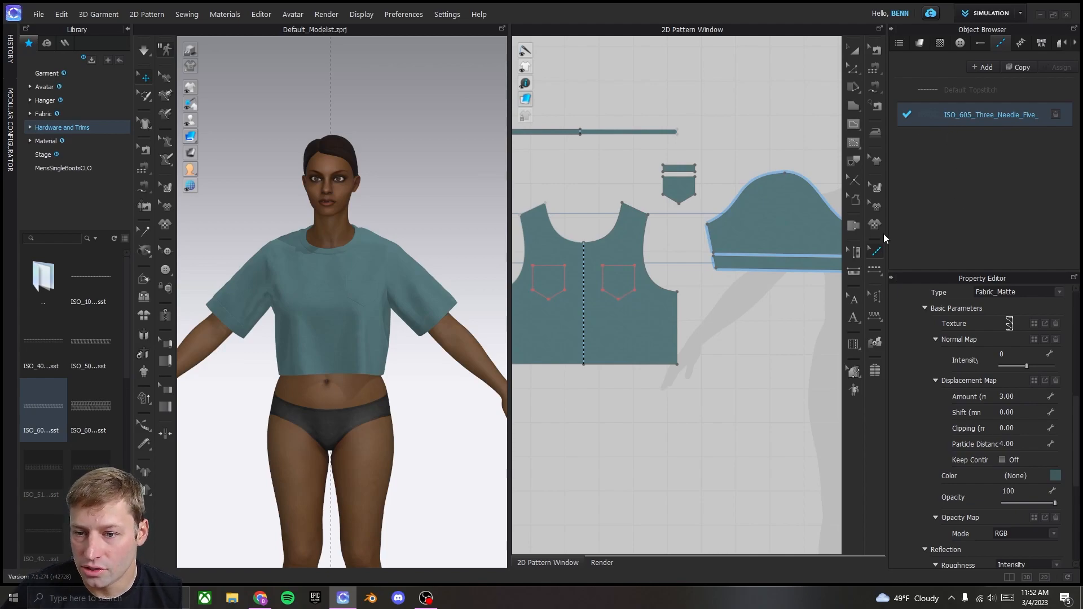
Step: Apply the coverstitch along the front pattern's hem with Segment Topstitch and view it up close on the garment
left_click(876, 271)
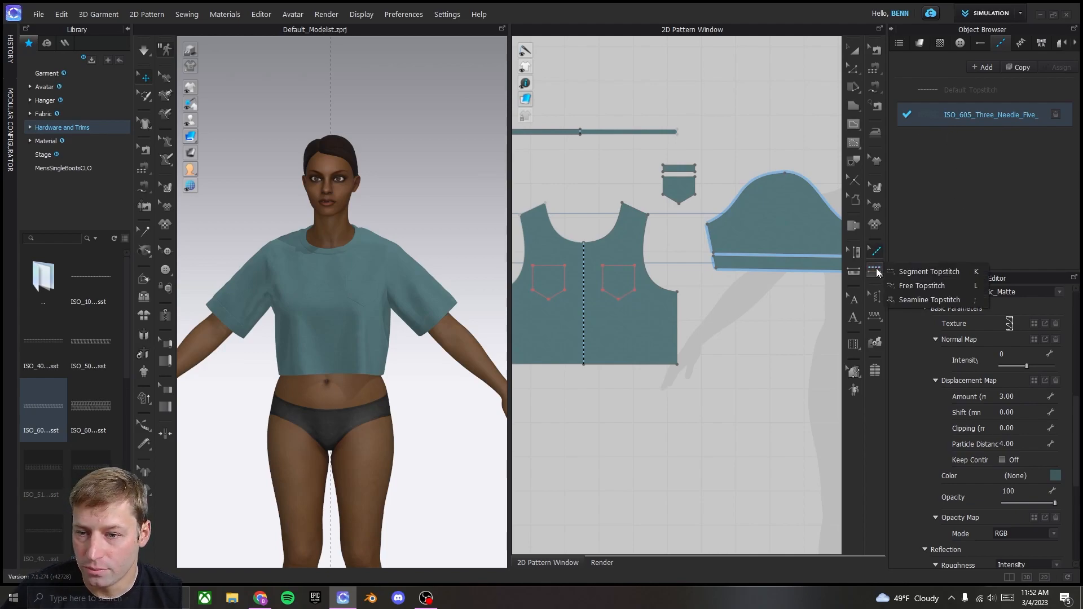
left_click(929, 272)
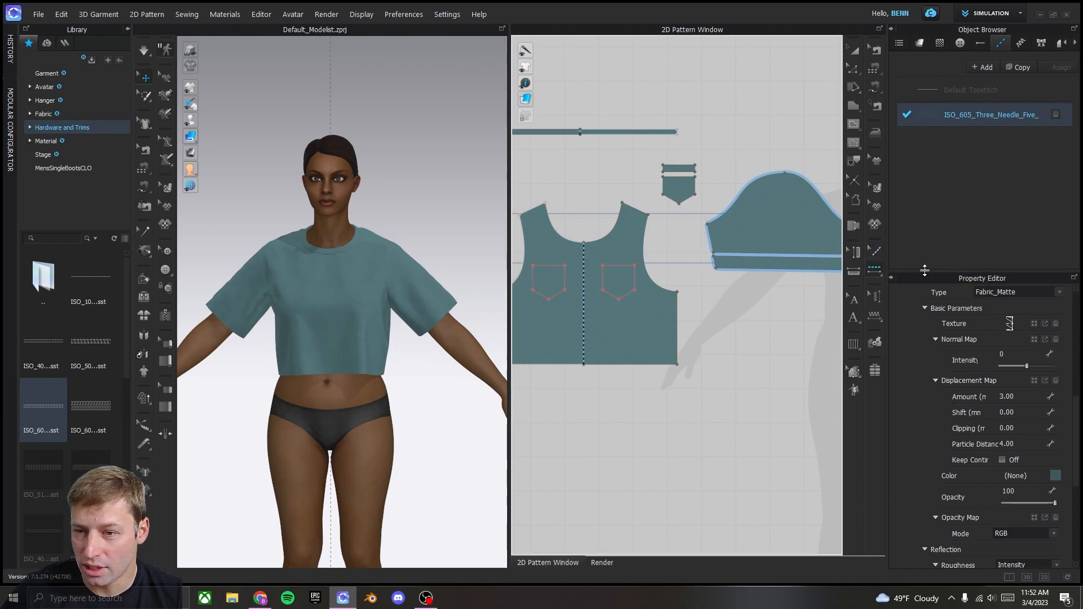
left_click(590, 366)
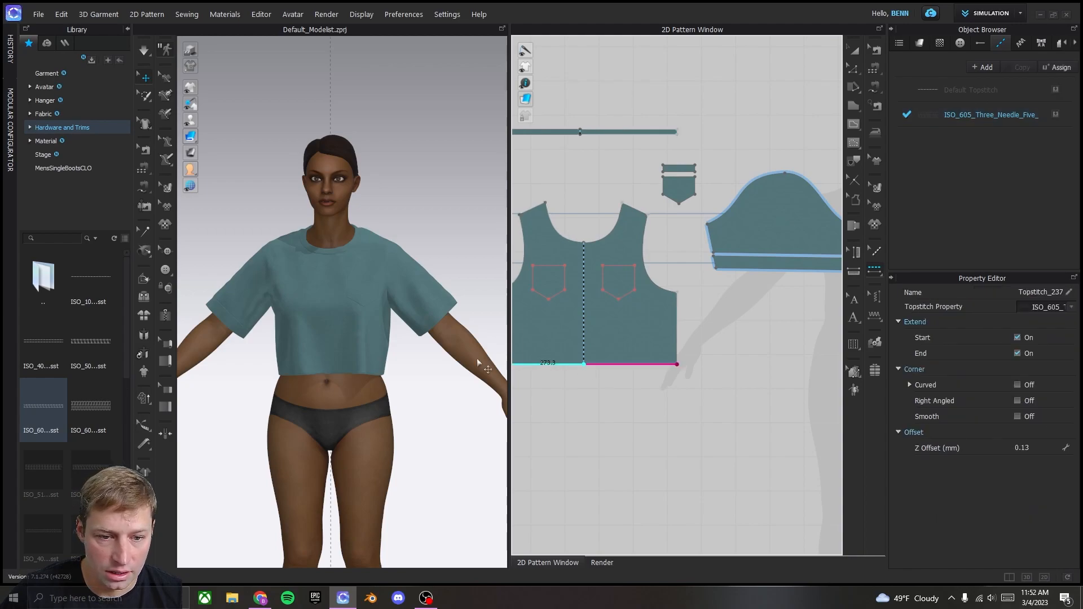
scroll(353, 434, "up", 10)
scroll(370, 350, "up", 3)
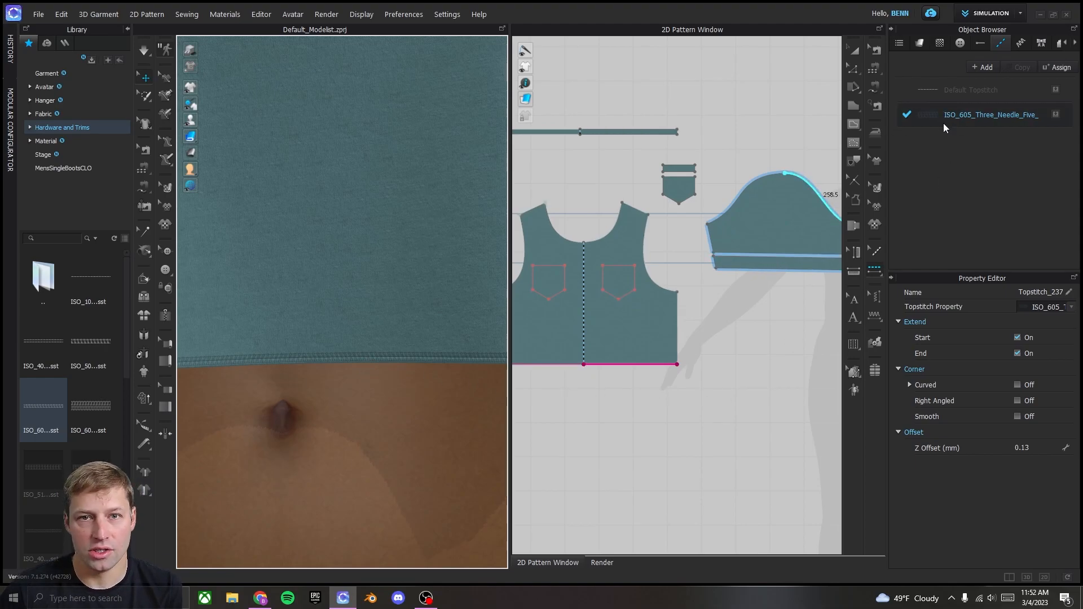
Step: Set the ISO_605 coverstitch's offset to 5/16"
left_click(959, 121)
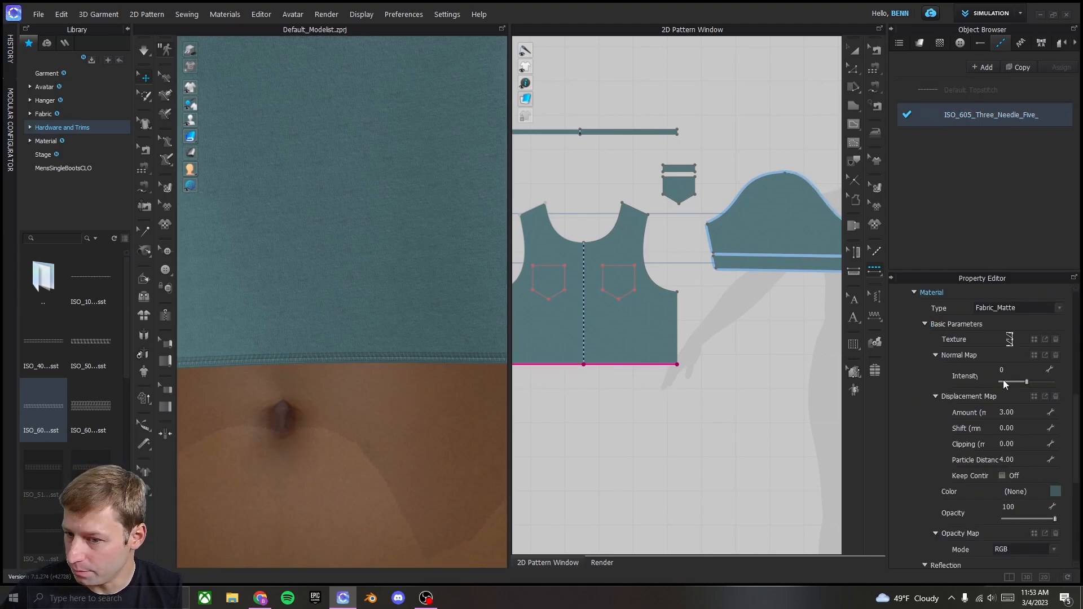
scroll(1027, 390, "up", 5)
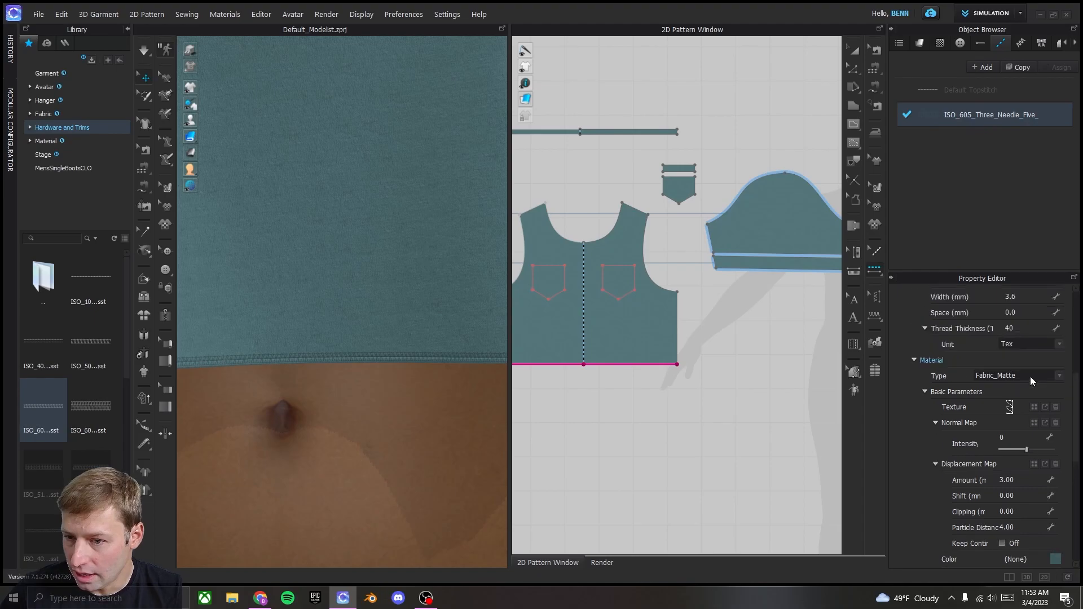
left_click(912, 417)
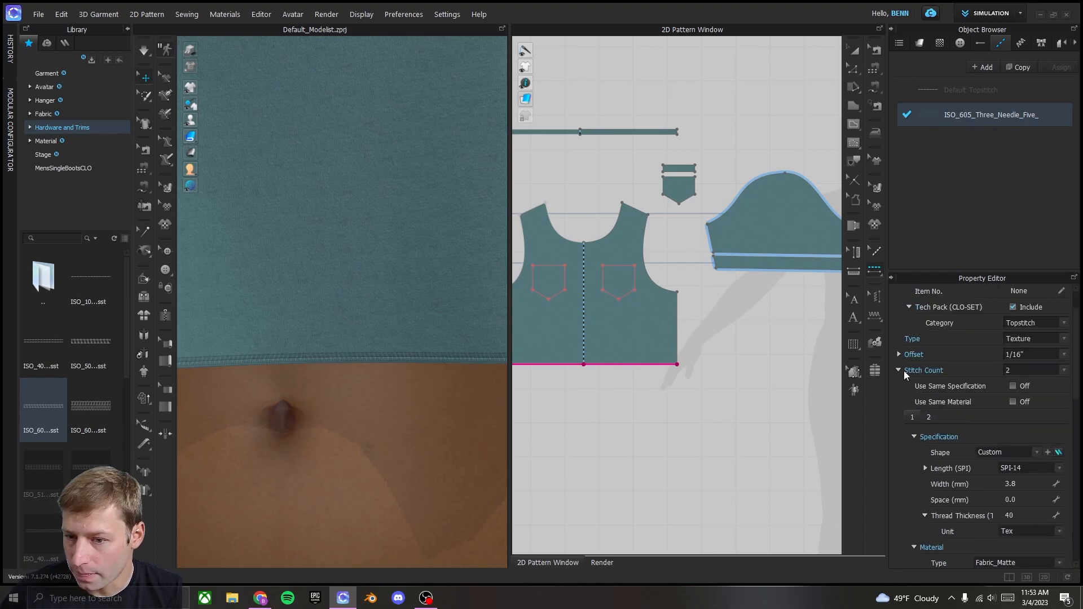
left_click(1064, 355)
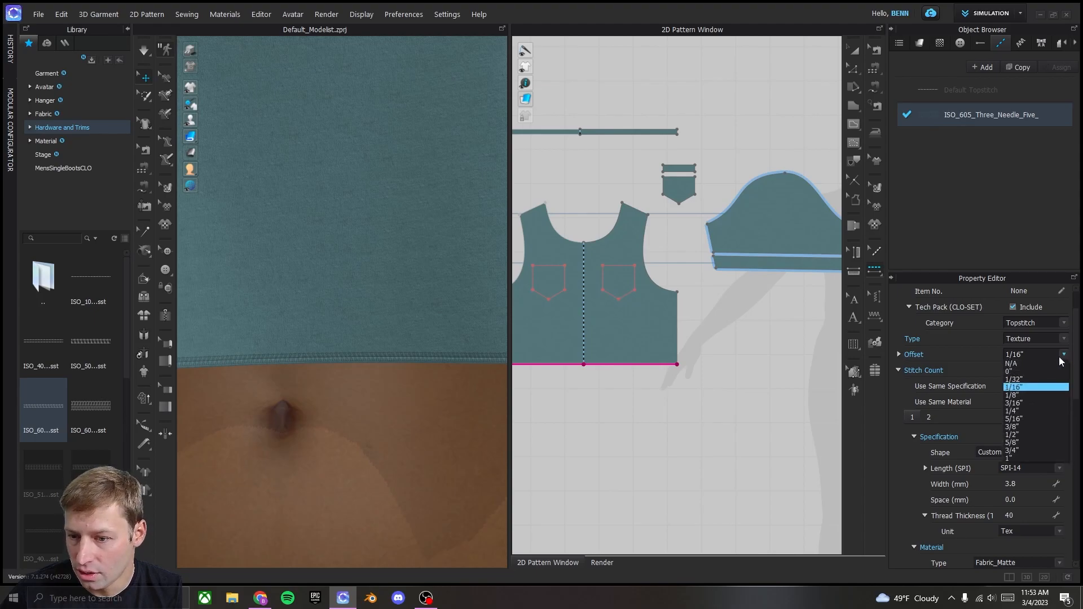
left_click(1038, 419)
Step: Examine the offset hem topstitching on the garment from the front and side
scroll(425, 371, "down", 5)
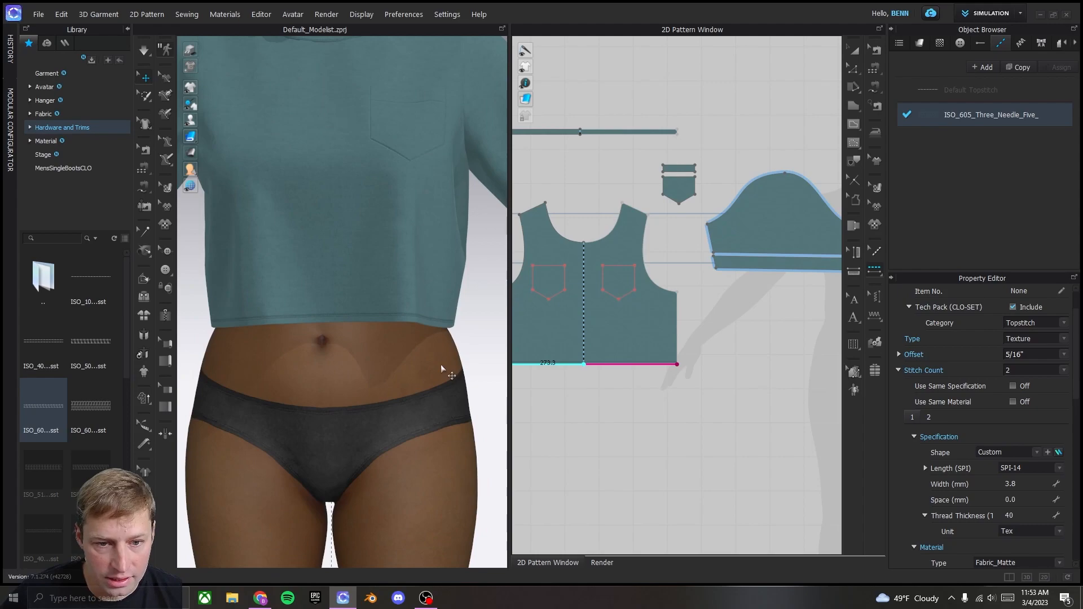
middle_click_drag(441, 369, 445, 408)
right_click_drag(445, 409, 333, 403)
scroll(386, 392, "up", 5)
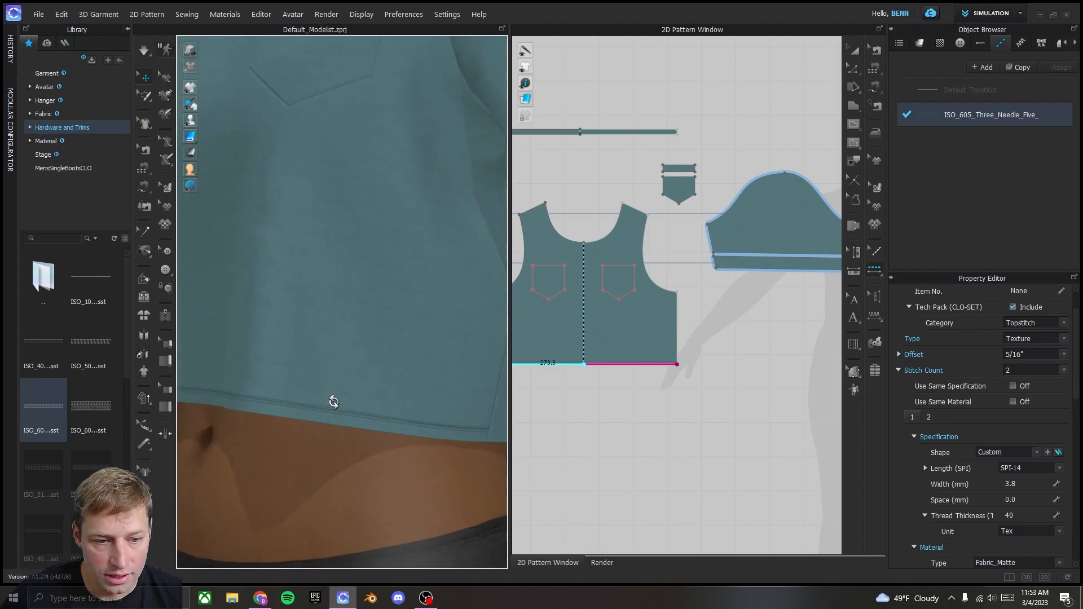
scroll(280, 372, "down", 4)
right_click_drag(317, 357, 380, 355)
scroll(275, 448, "up", 4)
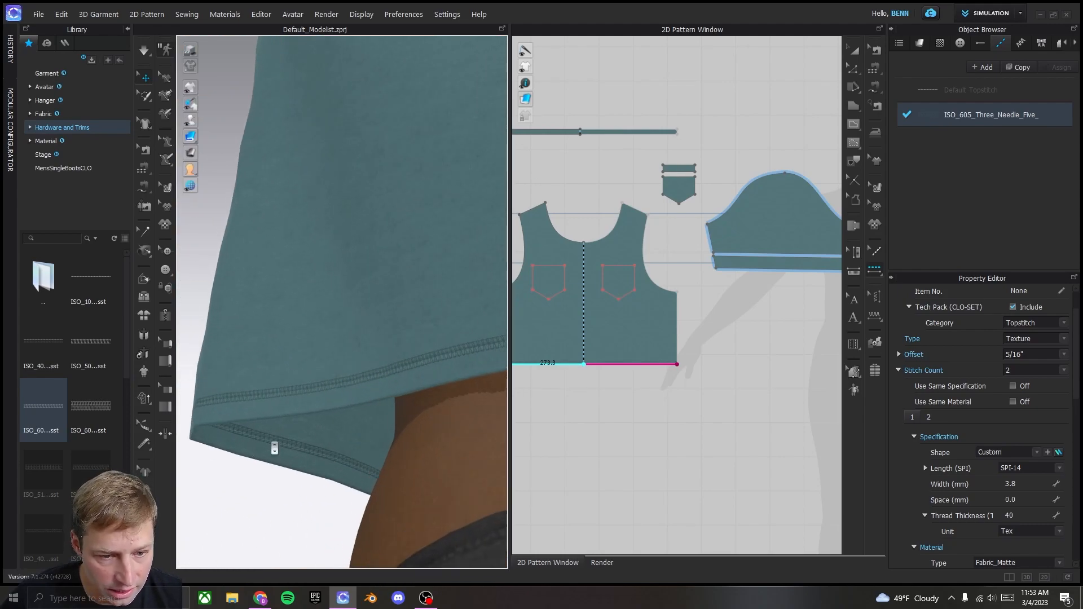
scroll(271, 445, "down", 3)
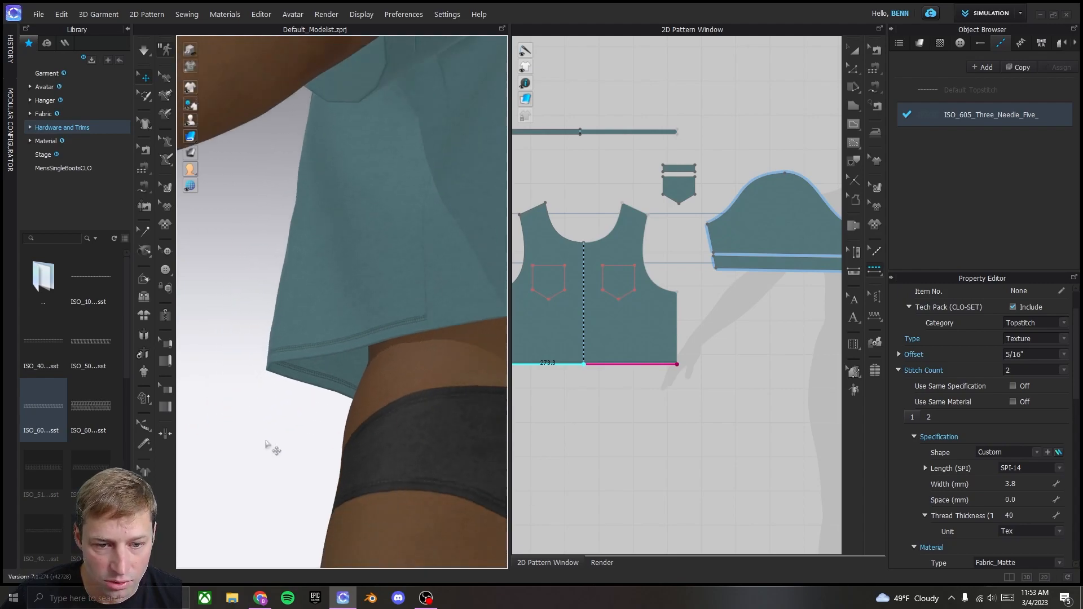
scroll(268, 444, "down", 2)
Step: Apply the coverstitch along the back pattern's hem
left_click(533, 363)
middle_click_drag(771, 330, 661, 328)
scroll(711, 340, "down", 3)
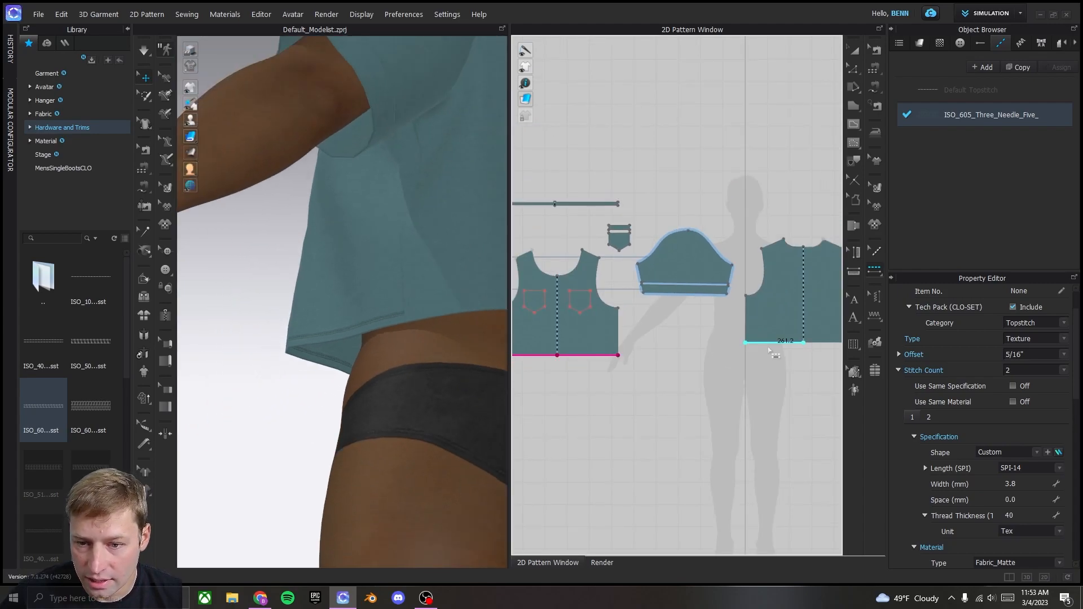
left_click(768, 351)
right_click_drag(342, 356, 450, 405)
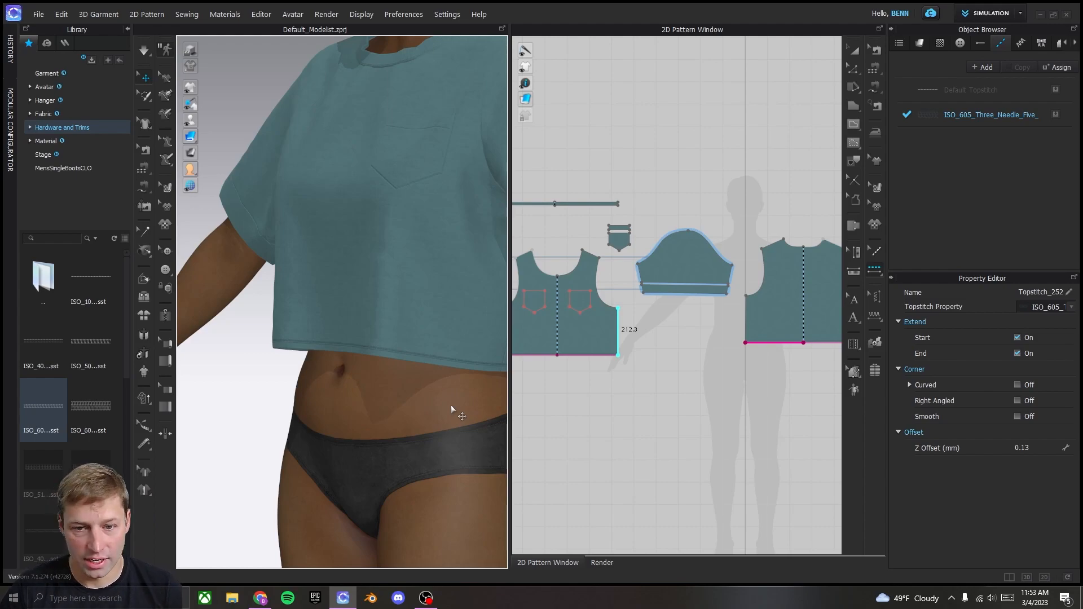
Step: Apply the coverstitch along the necklines of the front and back patterns
middle_click_drag(426, 240, 430, 418)
right_click_drag(488, 258, 365, 293)
middle_click_drag(366, 293, 265, 308)
left_click(573, 269)
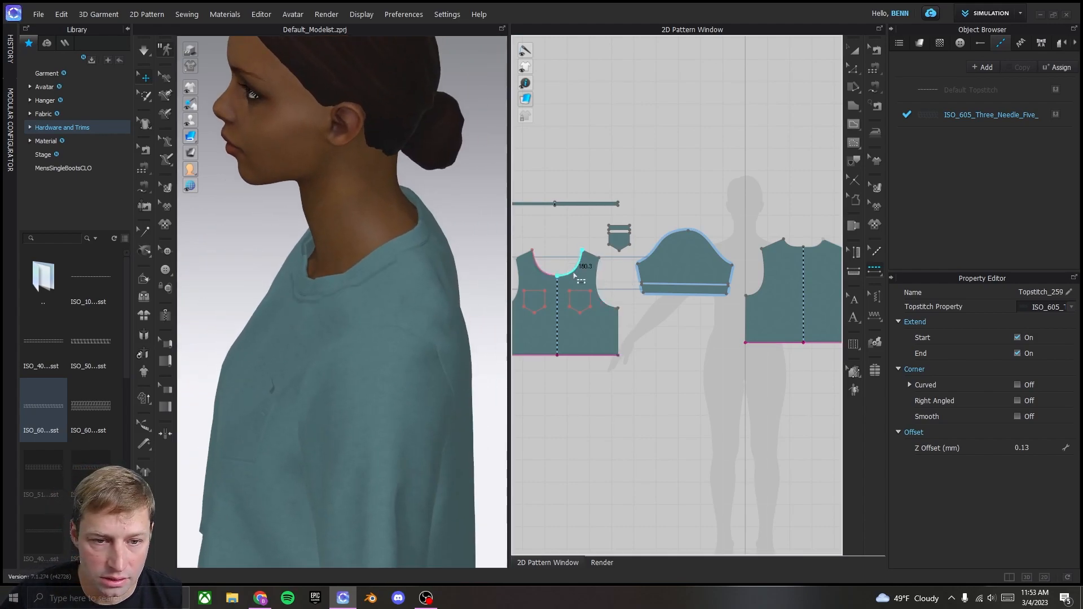
left_click(798, 246)
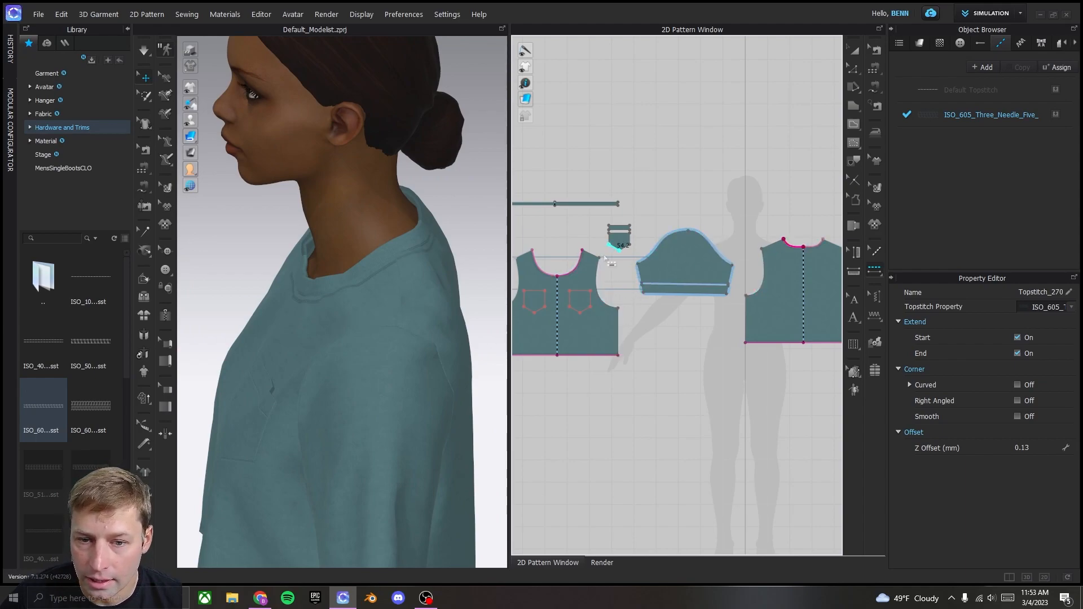
Step: Apply the coverstitch to the front pattern's shoulder edge and check the neckline and shoulder stitching on the garment
scroll(567, 259, "up", 3)
left_click(567, 257)
right_click_drag(302, 323, 447, 300)
scroll(377, 280, "down", 3)
scroll(375, 278, "up", 3)
middle_click_drag(363, 272, 360, 337)
scroll(359, 337, "up", 3)
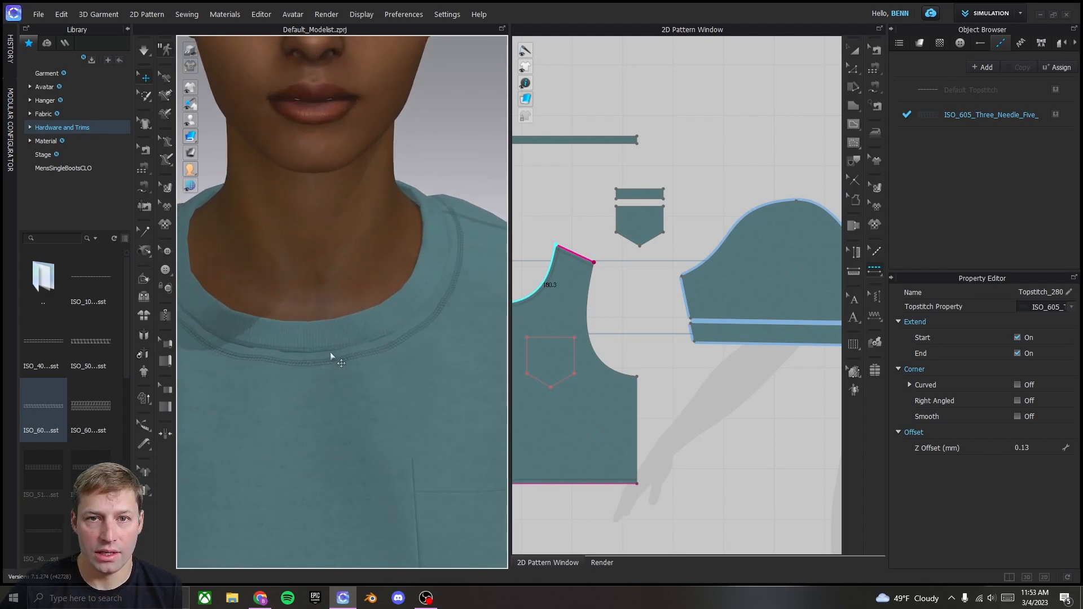
left_click(330, 352)
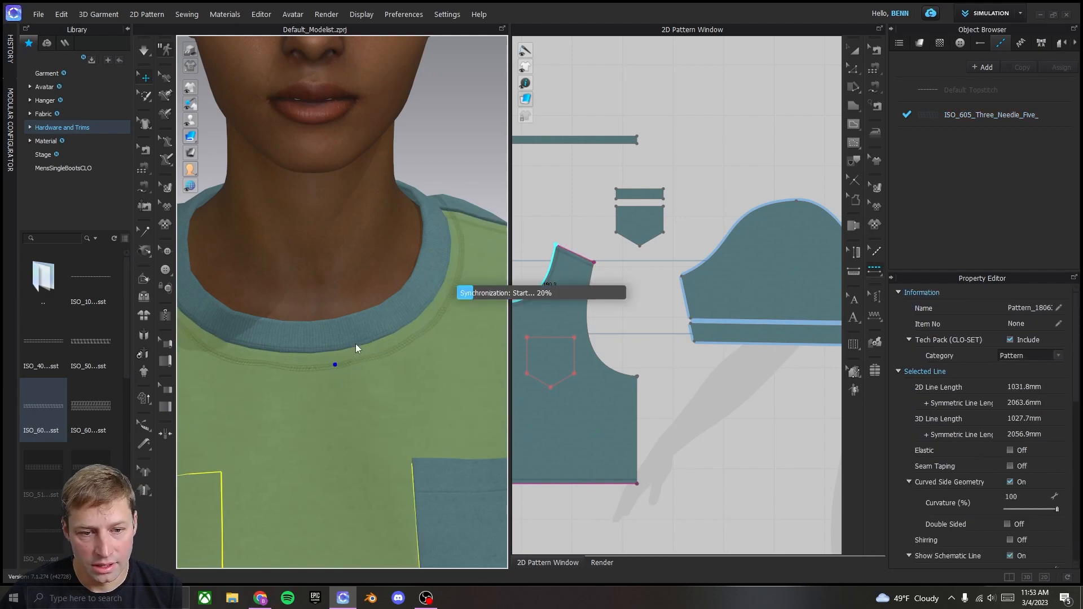
left_click(464, 139)
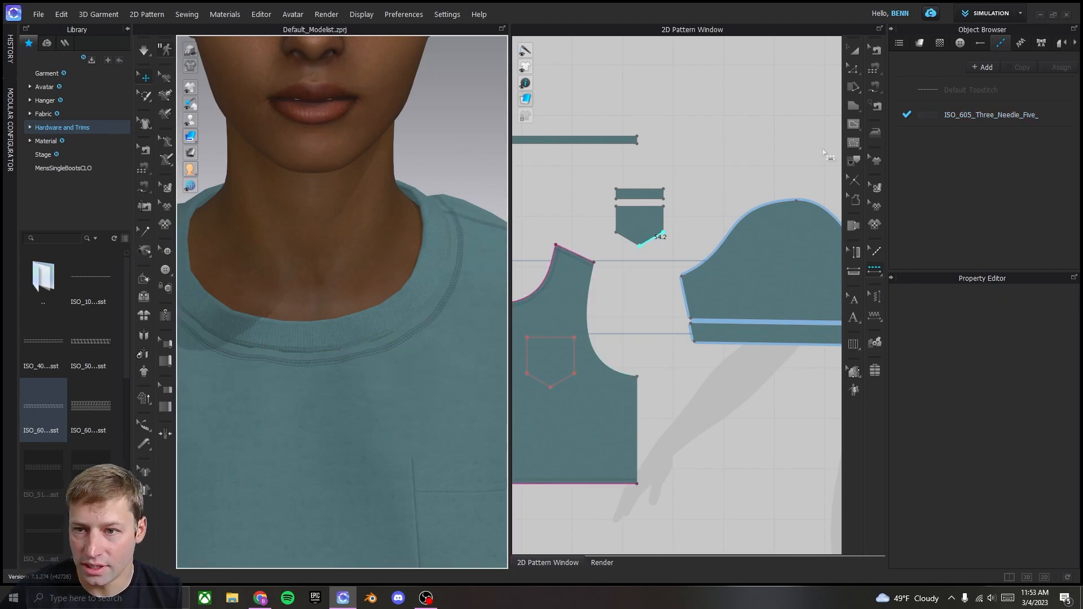
Step: Duplicate the ISO_605 coverstitch in the topstitch list and set the copy's offset to 1/16"
left_click(1051, 116)
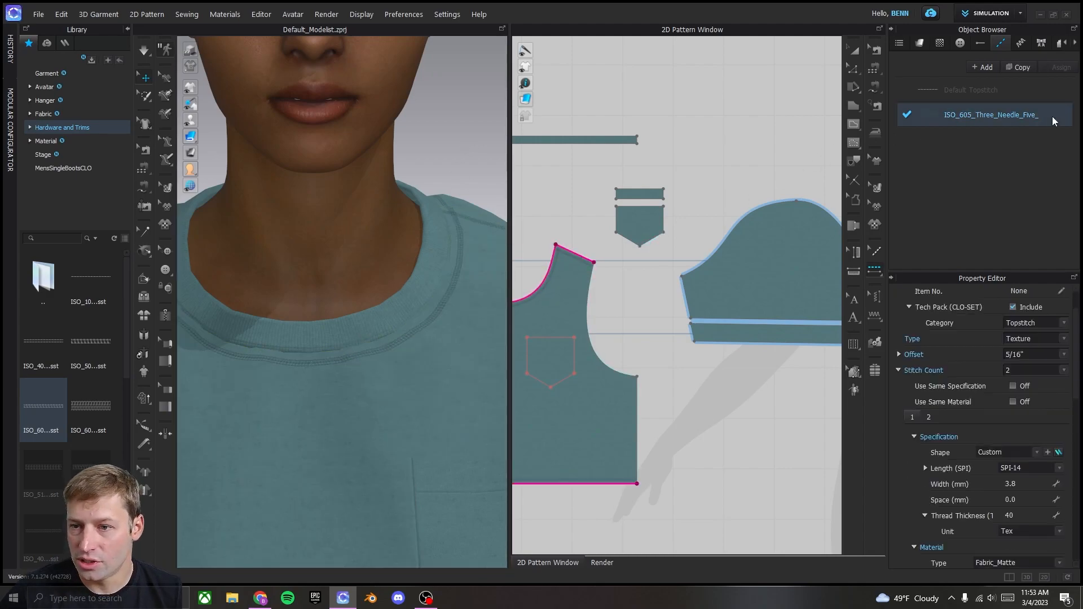
left_click(1027, 69)
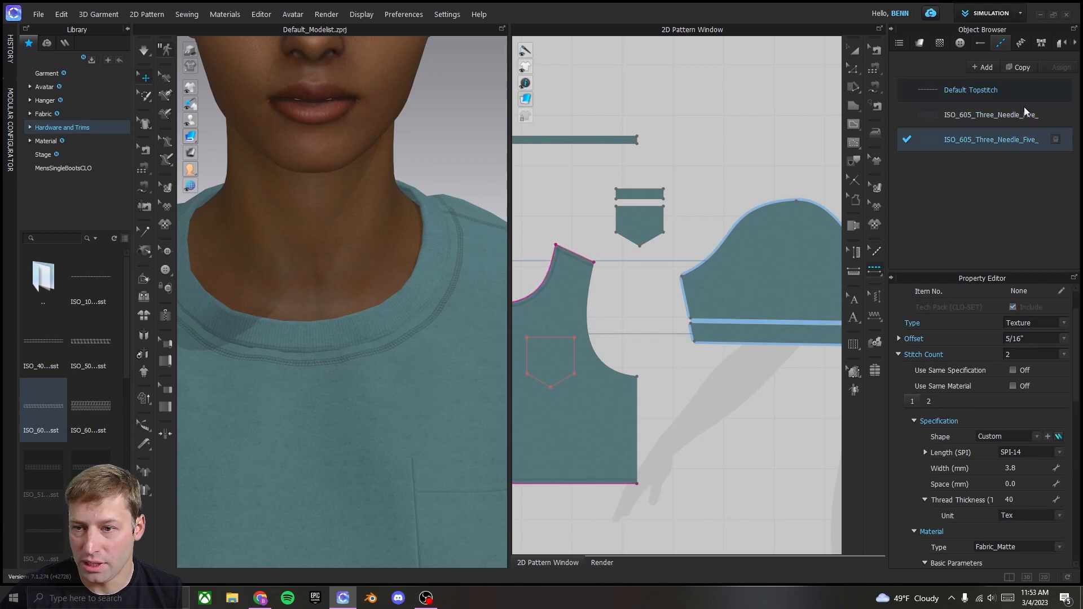
left_click(1064, 340)
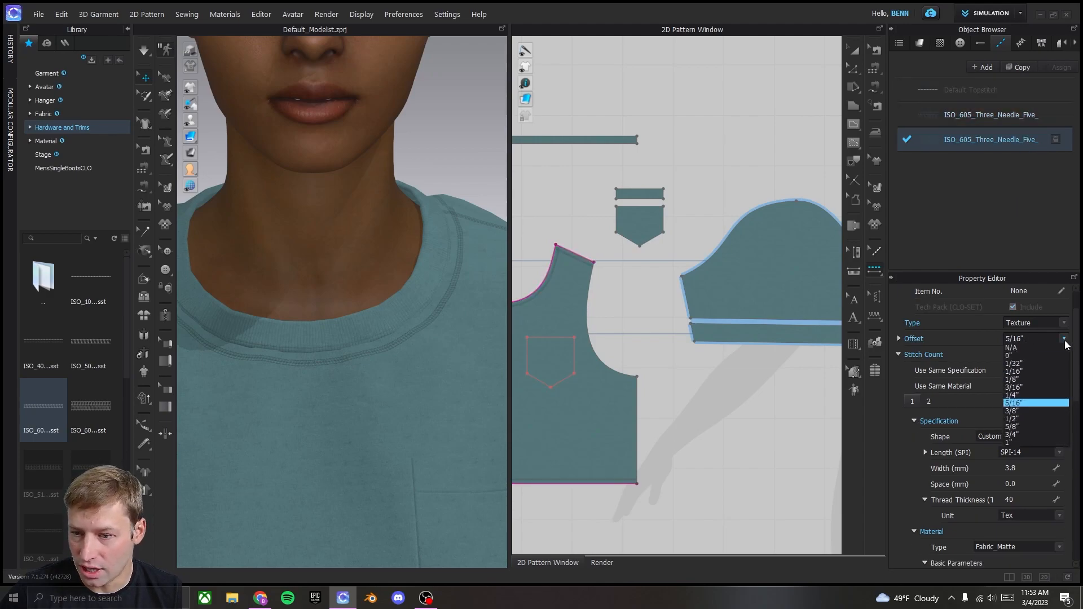
left_click(1044, 371)
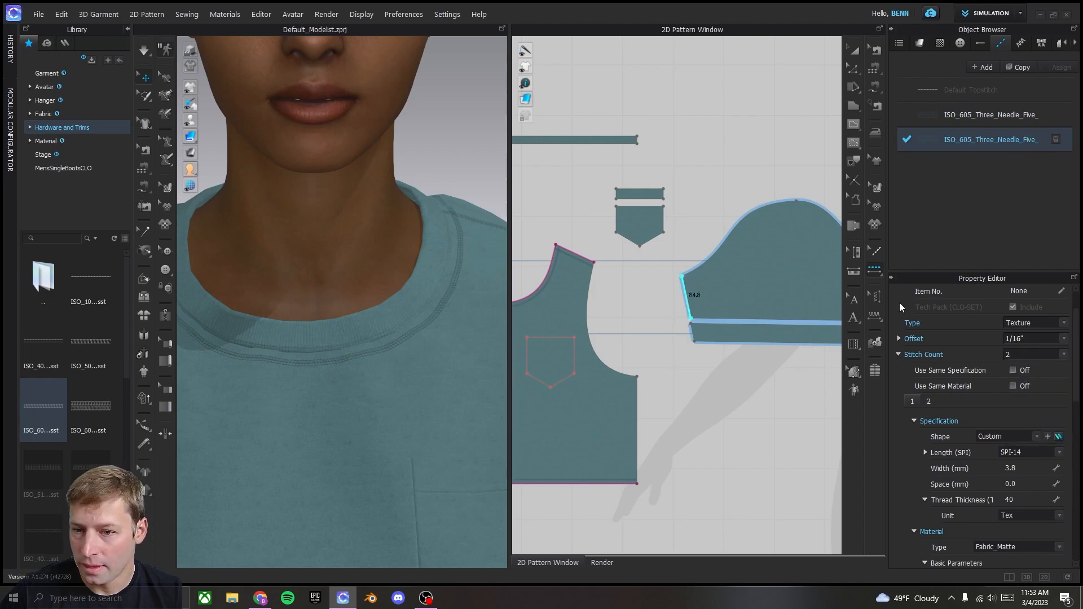
Step: Assign the copied ISO_605 coverstitch to the front pattern's neckline topstitch and inspect it on the garment
left_click(876, 255)
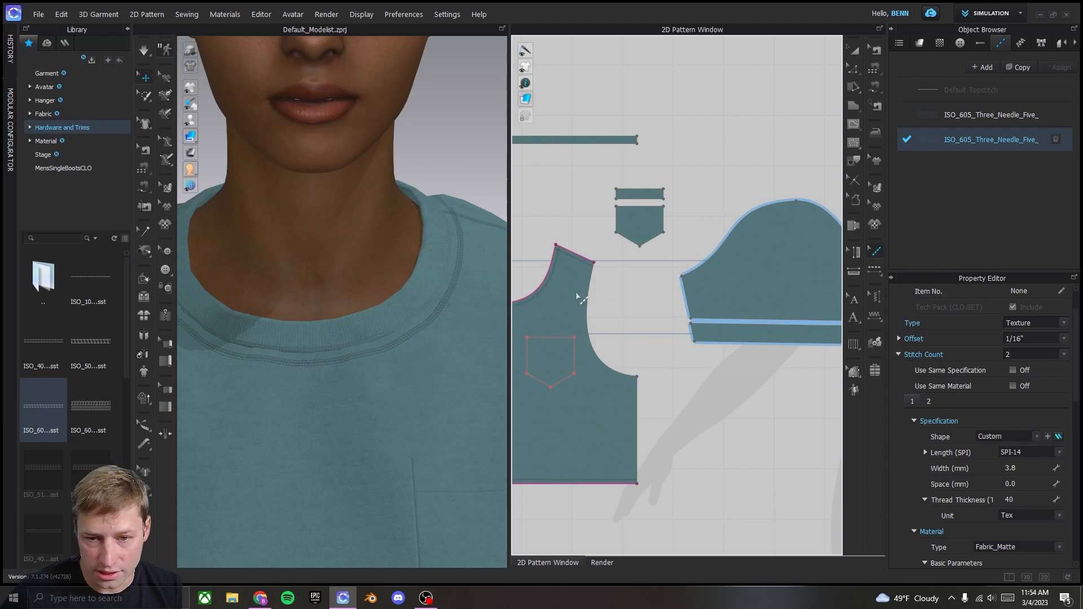
left_click(541, 292)
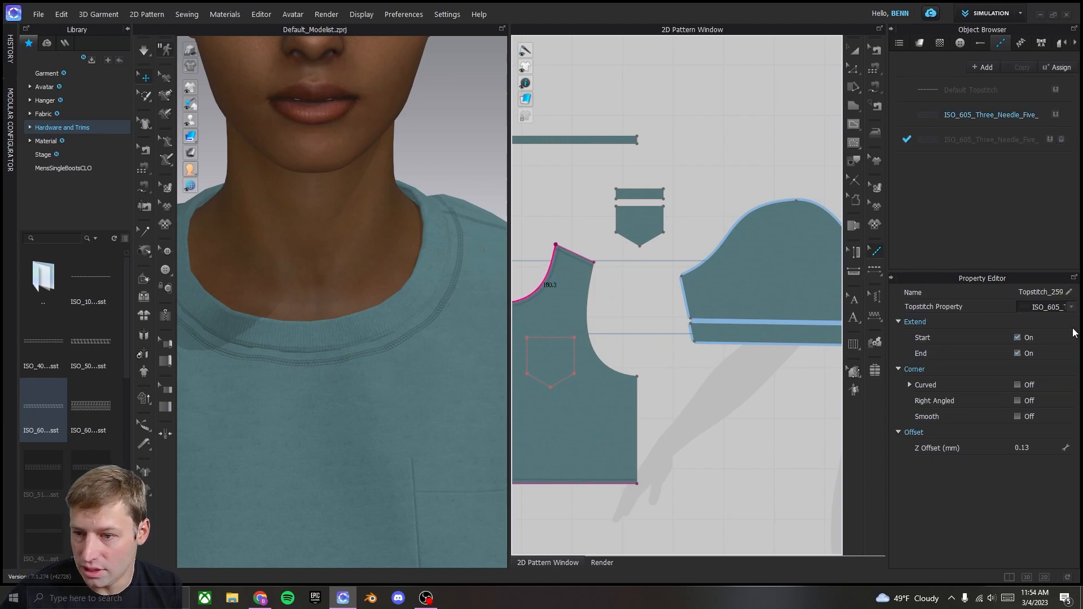
left_click(1070, 307)
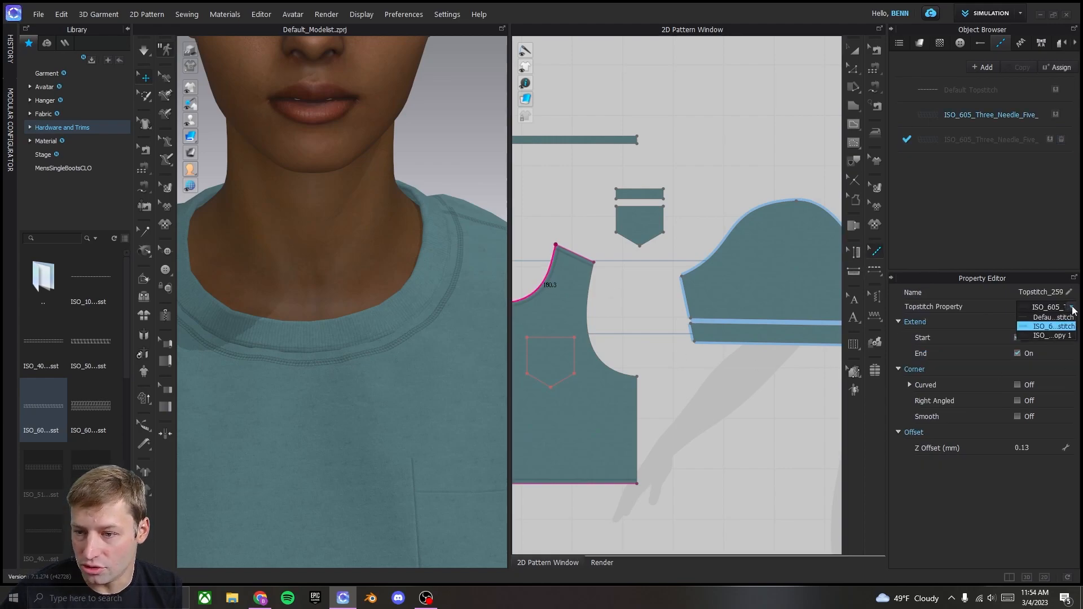
left_click(1052, 336)
scroll(359, 364, "up", 6)
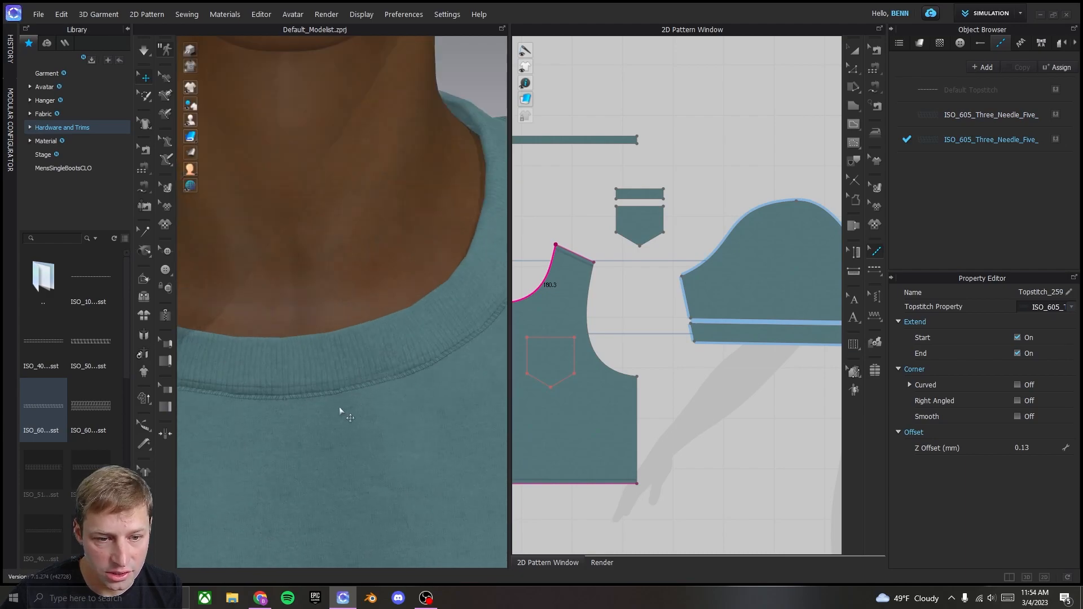
middle_click_drag(341, 429, 442, 332)
scroll(328, 314, "down", 2)
scroll(327, 314, "up", 2)
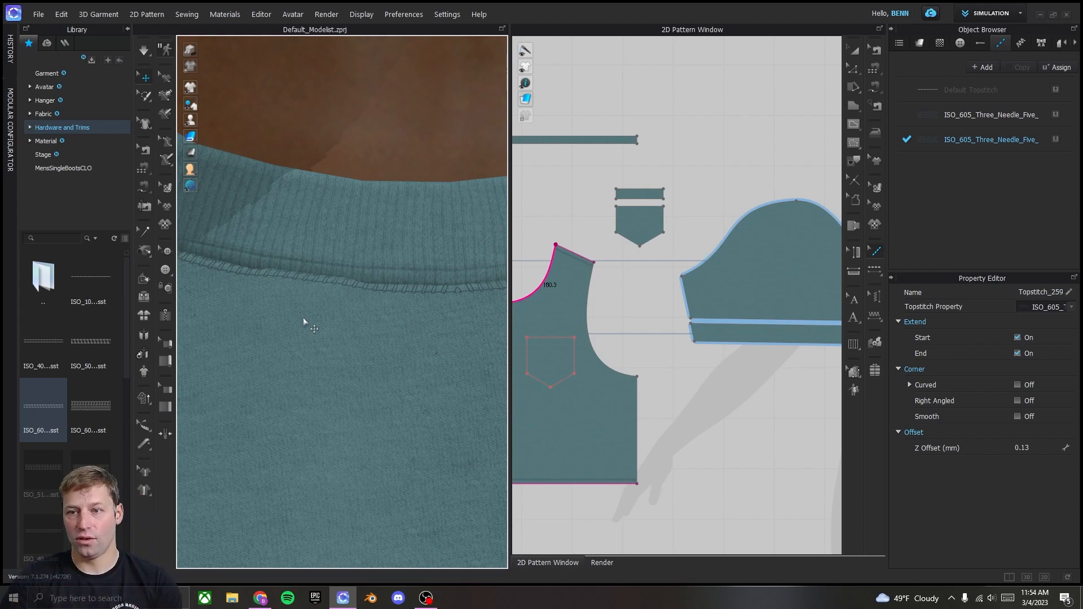
Step: Set the offset of the copied ISO_605 coverstitch to 1/8"
left_click(1043, 147)
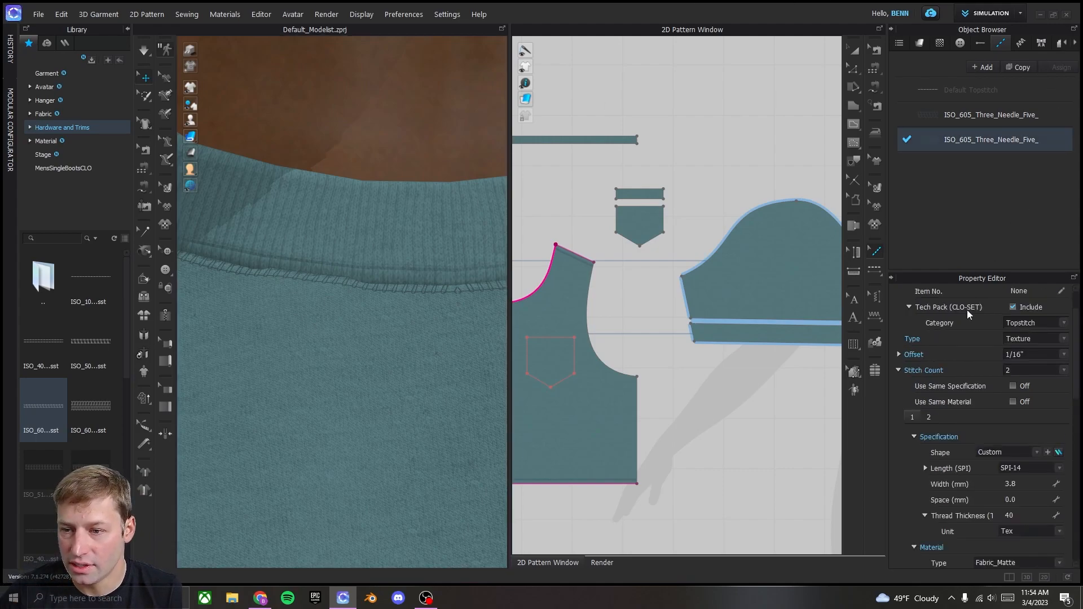
left_click(1064, 354)
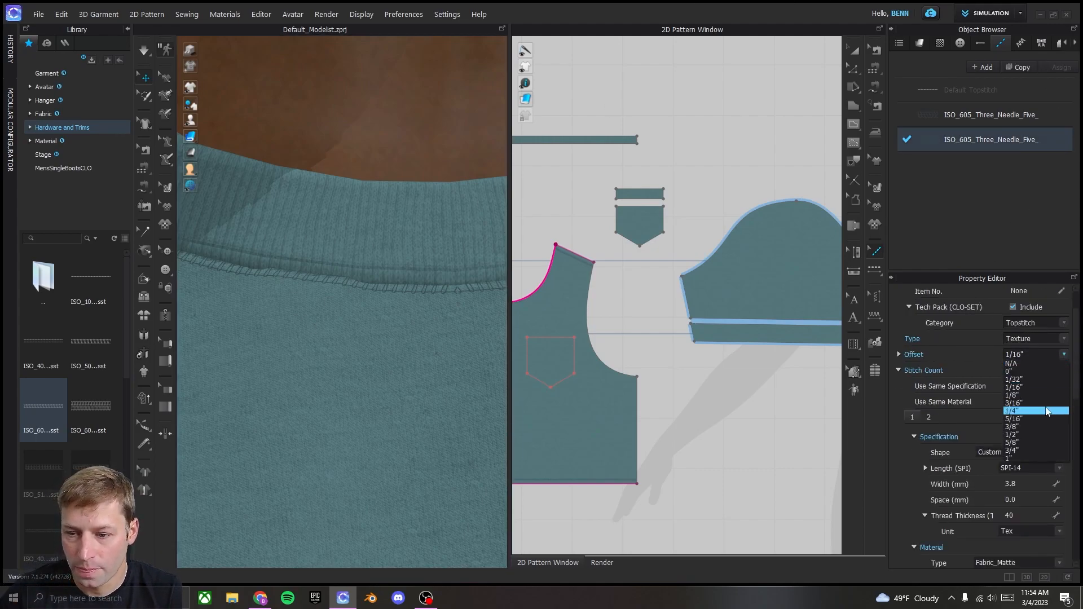
left_click(1045, 402)
left_click(1065, 355)
left_click(1051, 394)
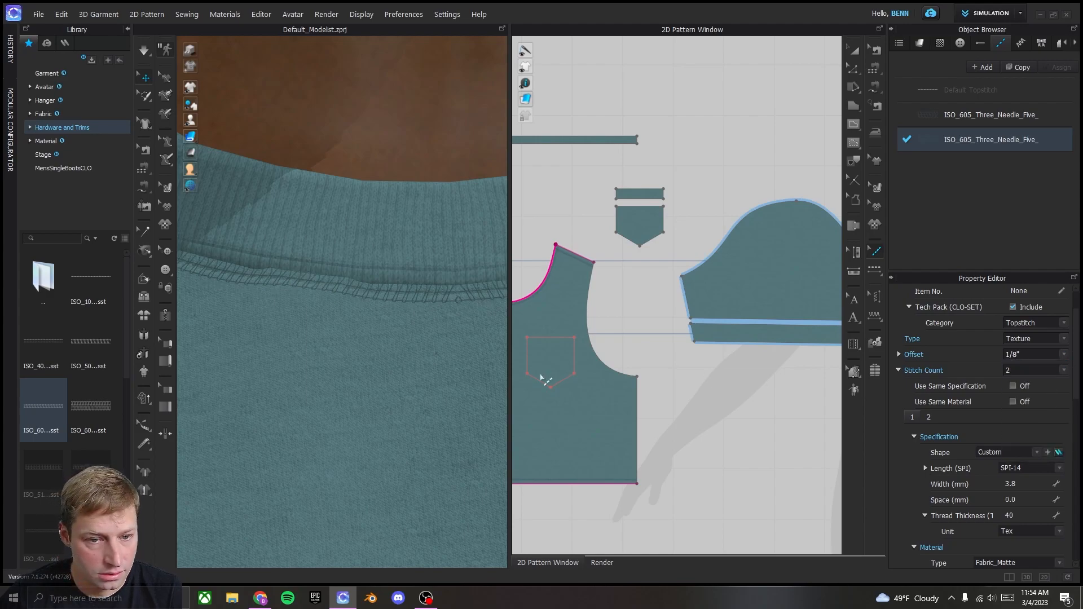
Step: Switch the back pattern's neckline topstitch to the copied ISO_605 coverstitch
scroll(364, 370, "down", 3)
scroll(364, 370, "down", 3)
right_click_drag(372, 367, 213, 346)
scroll(363, 353, "down", 3)
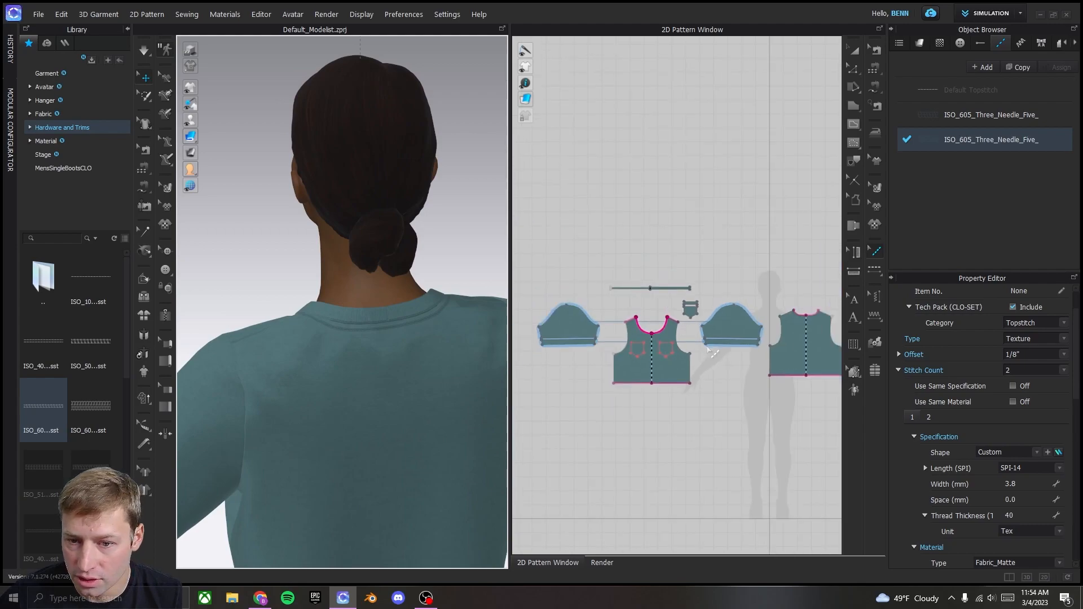
scroll(606, 375, "down", 5)
scroll(710, 340, "up", 5)
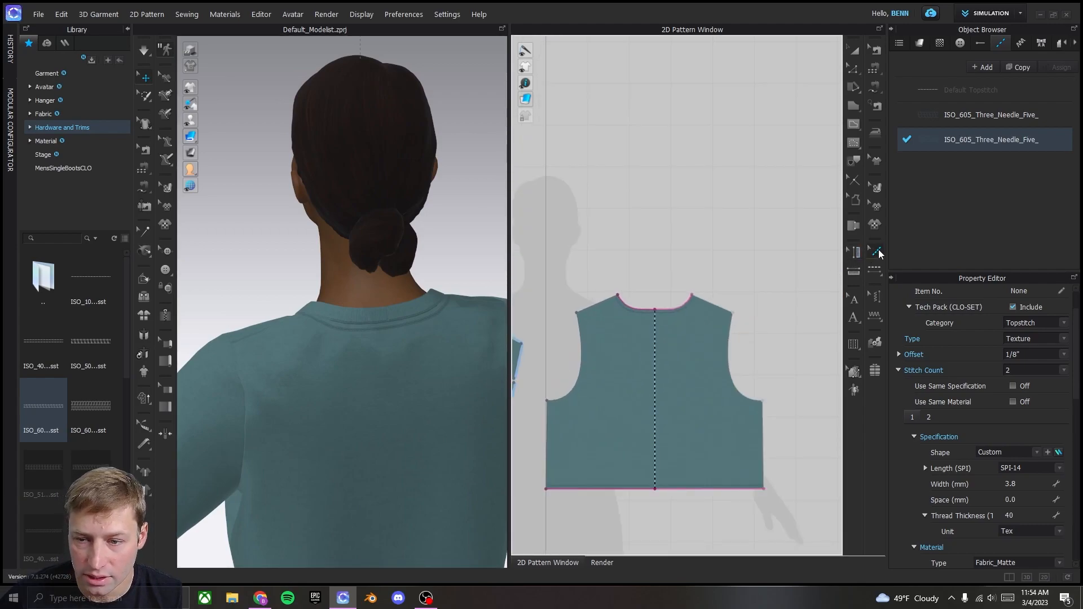
left_click(876, 251)
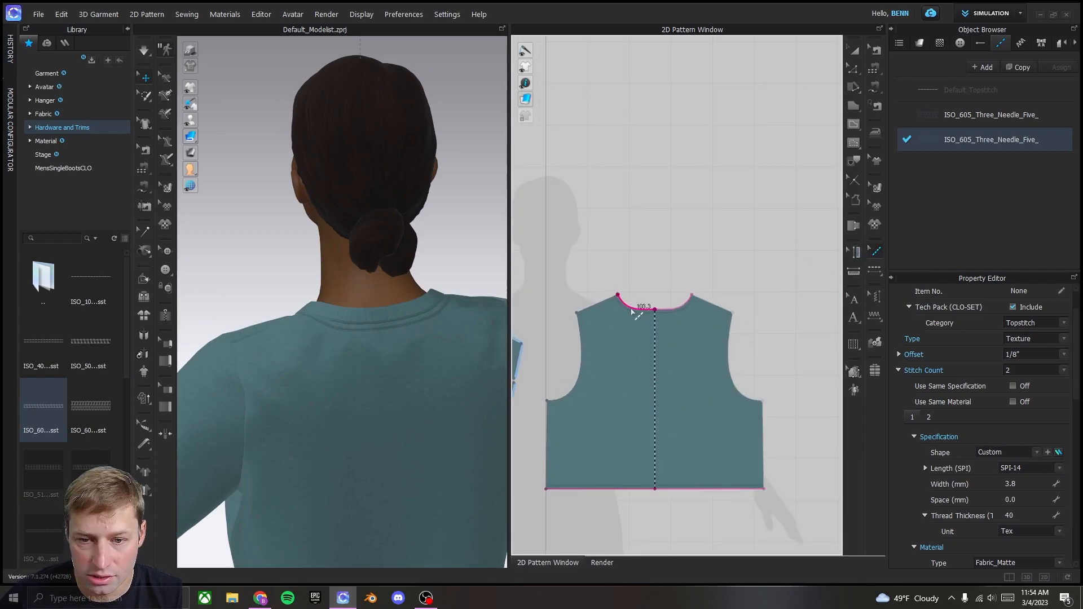
left_click(644, 311)
left_click(1072, 307)
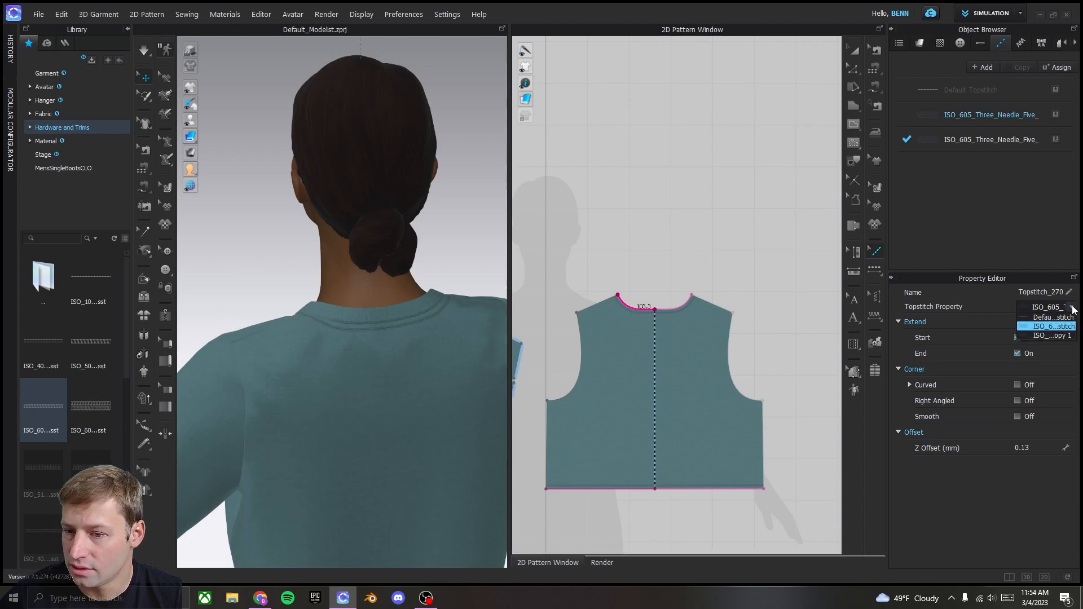
left_click(1061, 334)
key("a")
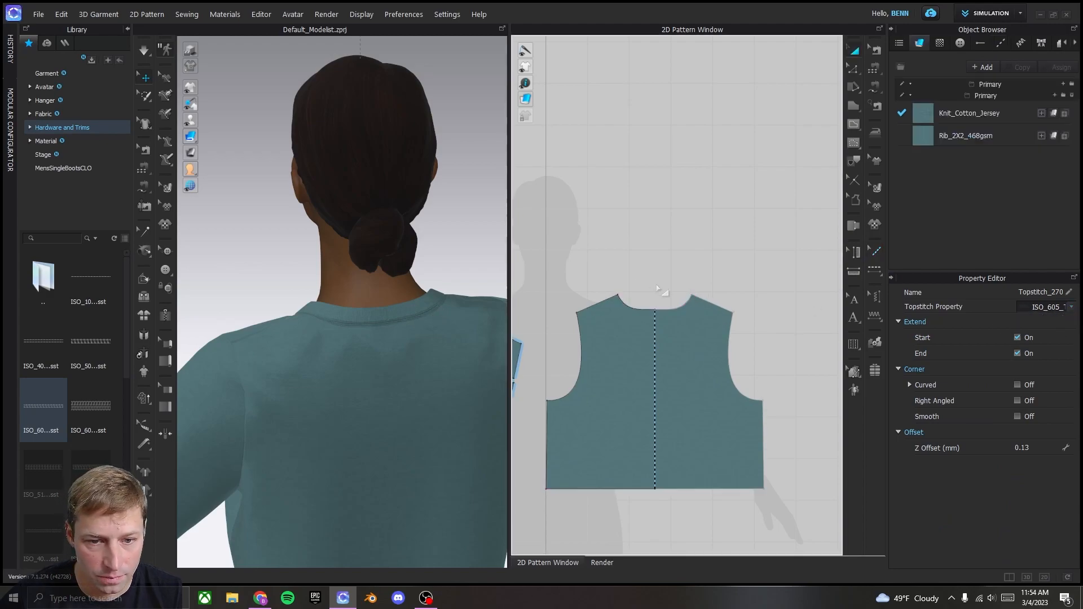
Step: Set the particle distance of all pattern pieces to 5 mm and simulate the garment
scroll(322, 367, "down", 4)
right_click_drag(322, 369, 475, 379)
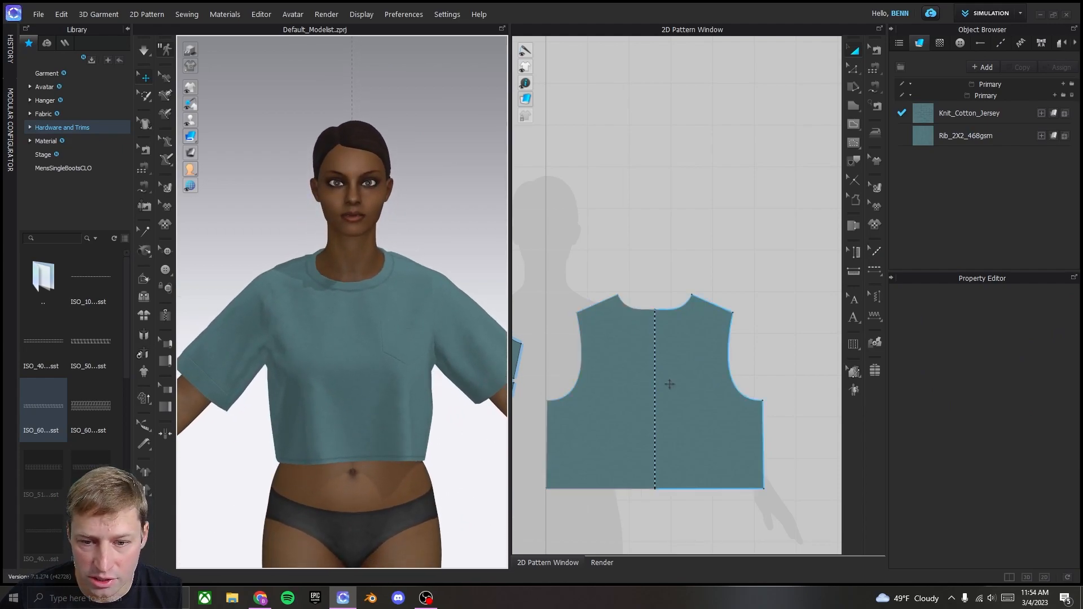
scroll(711, 446, "down", 5)
right_click_drag(715, 452, 743, 412)
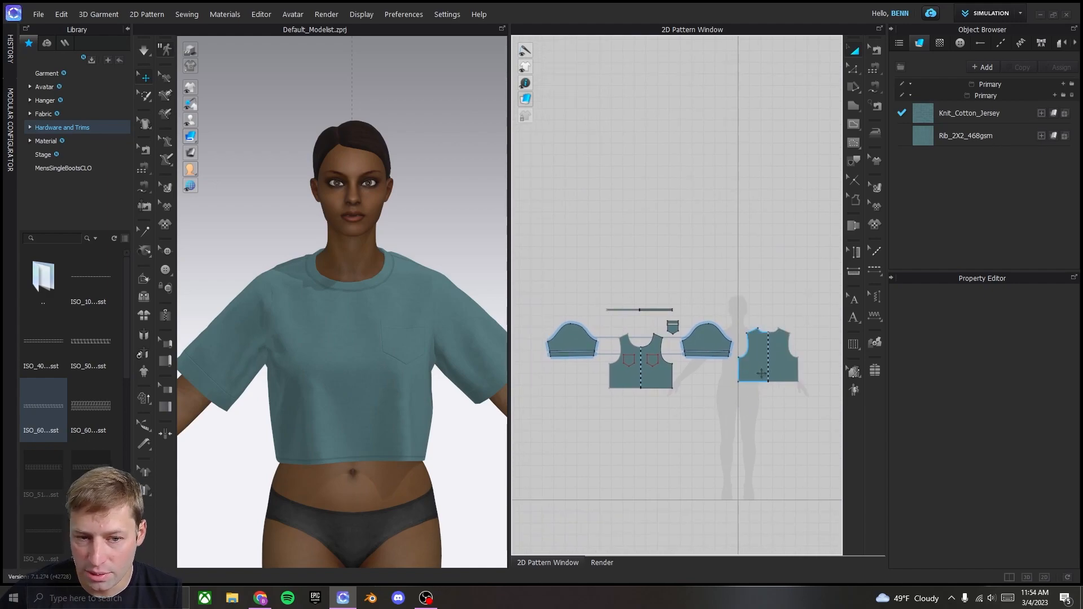
left_click_drag(821, 402, 528, 274)
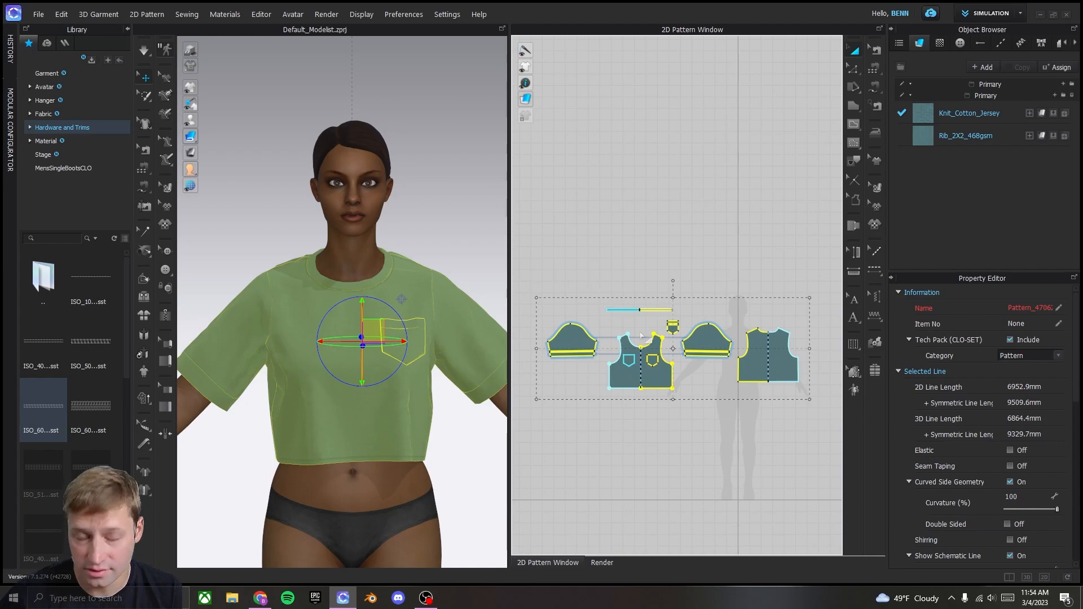
scroll(970, 449, "down", 3)
left_click(1034, 511)
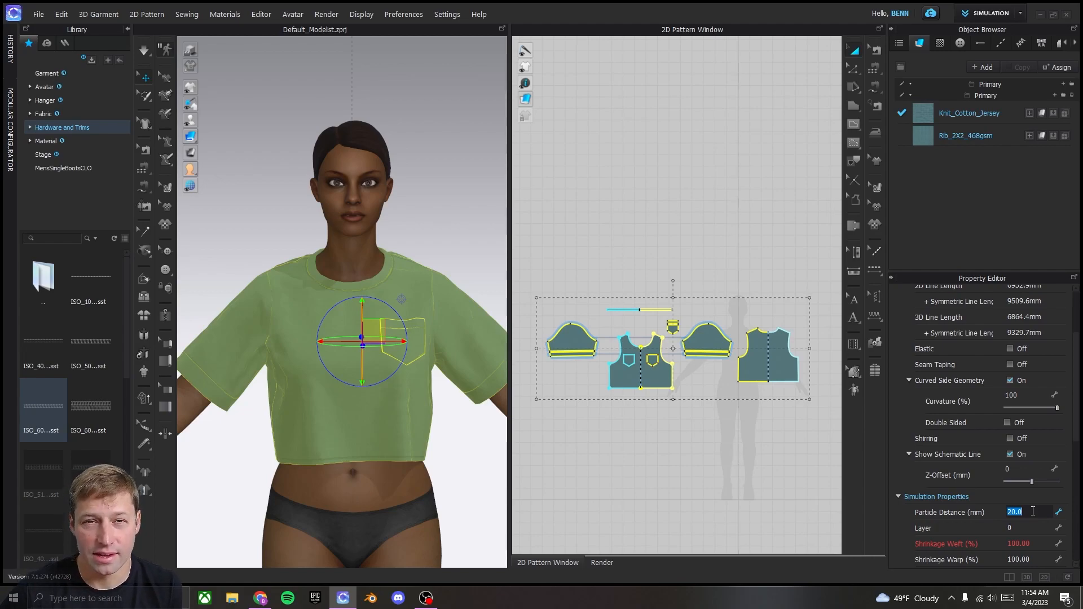
type("5")
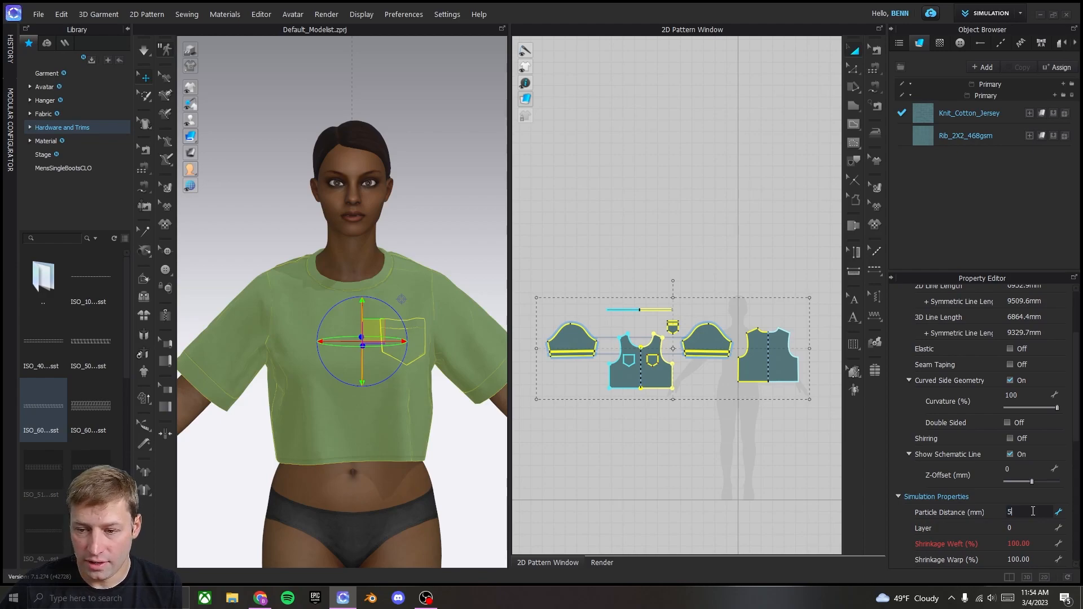
left_click(447, 221)
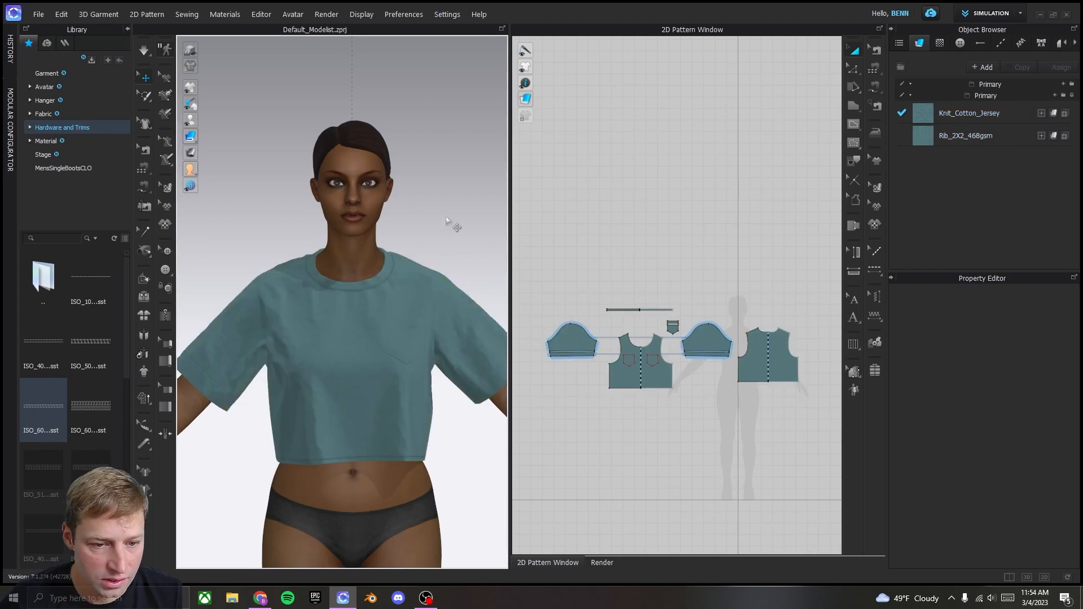
key("space")
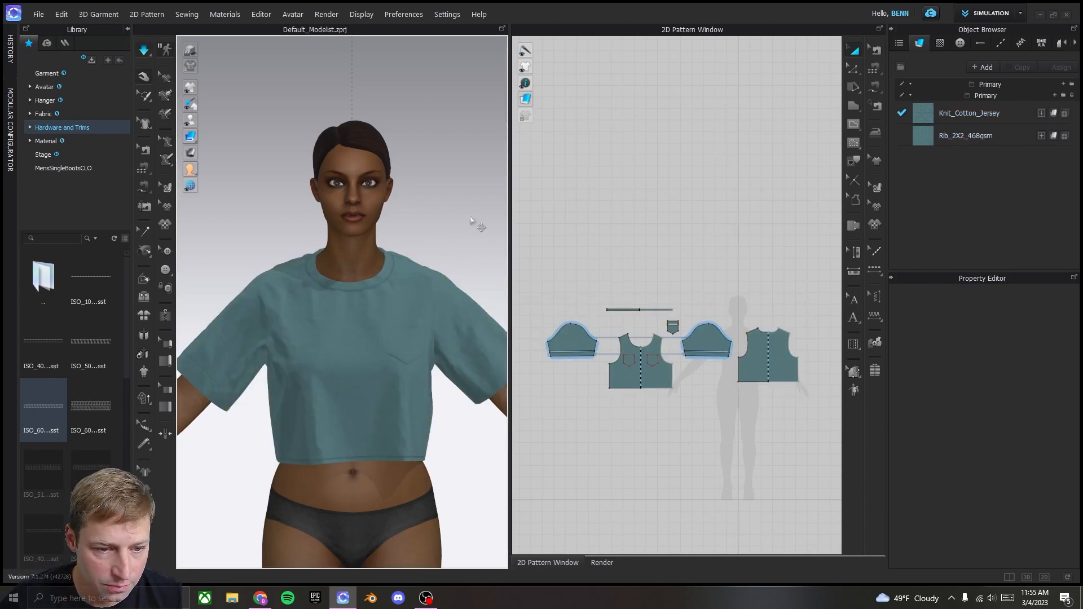
Step: Apply the library's standing FV2 pose with lowered arms to the avatar's full body, using Pose Only to maintain avatar size
scroll(423, 257, "down", 3)
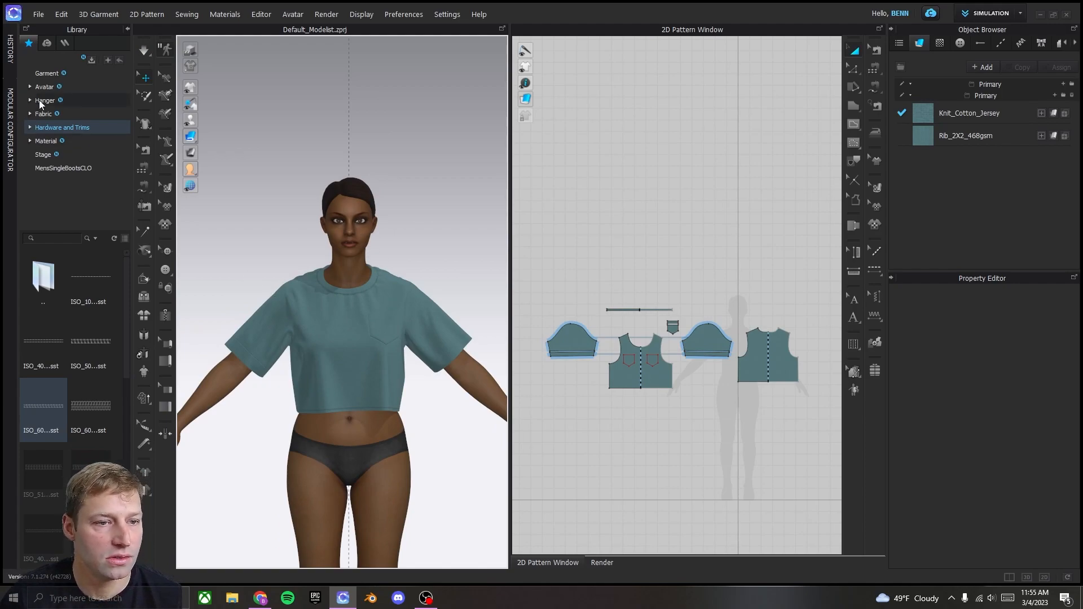
left_click(45, 86)
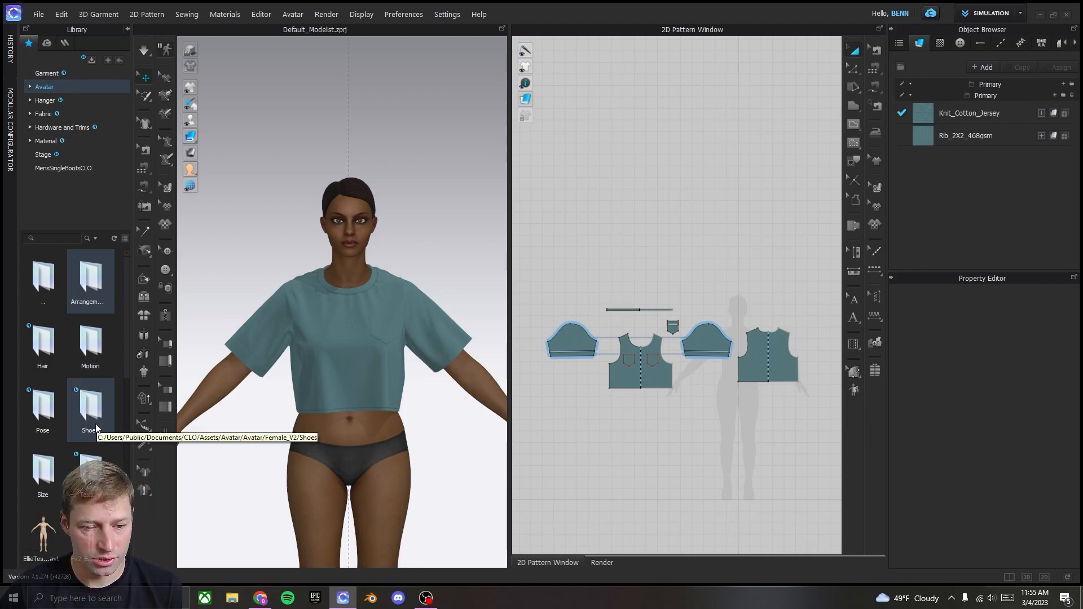
double_click(41, 407)
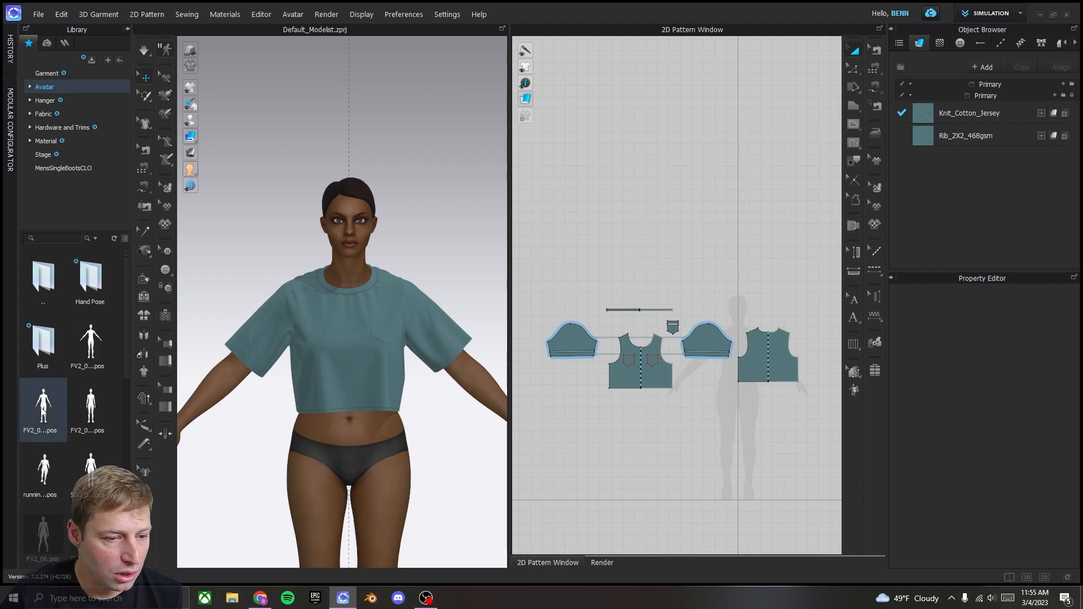
double_click(90, 409)
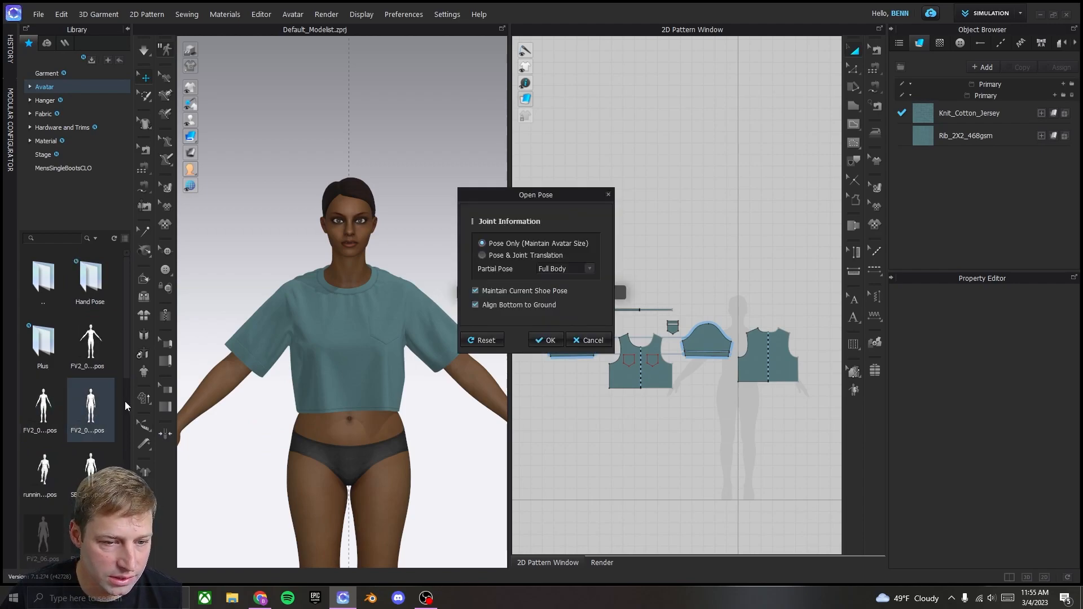
left_click(546, 340)
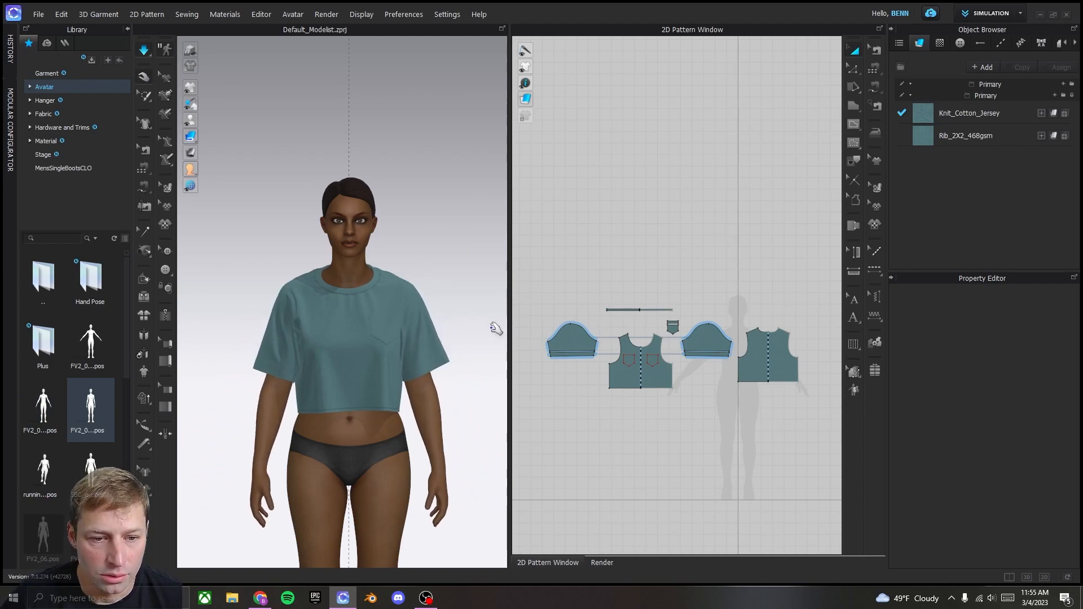
Step: Simulate the tee on the posed avatar and pull the back panel's fabric to adjust how it drapes
mouse_move(402, 337)
right_mouse_down()
mouse_move(306, 341)
mouse_move(415, 337)
right_mouse_up()
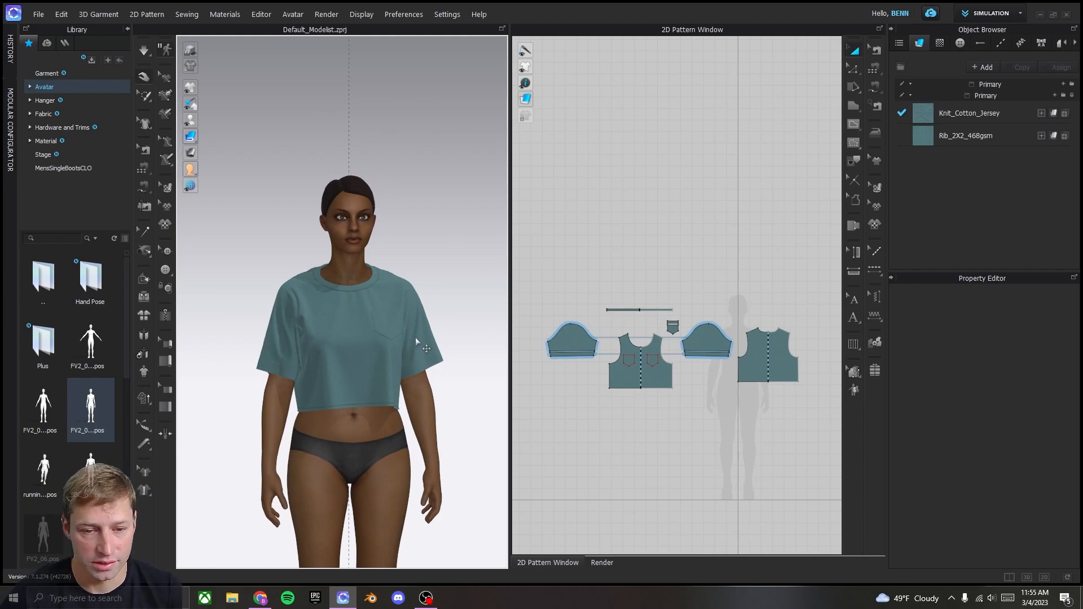
key("space")
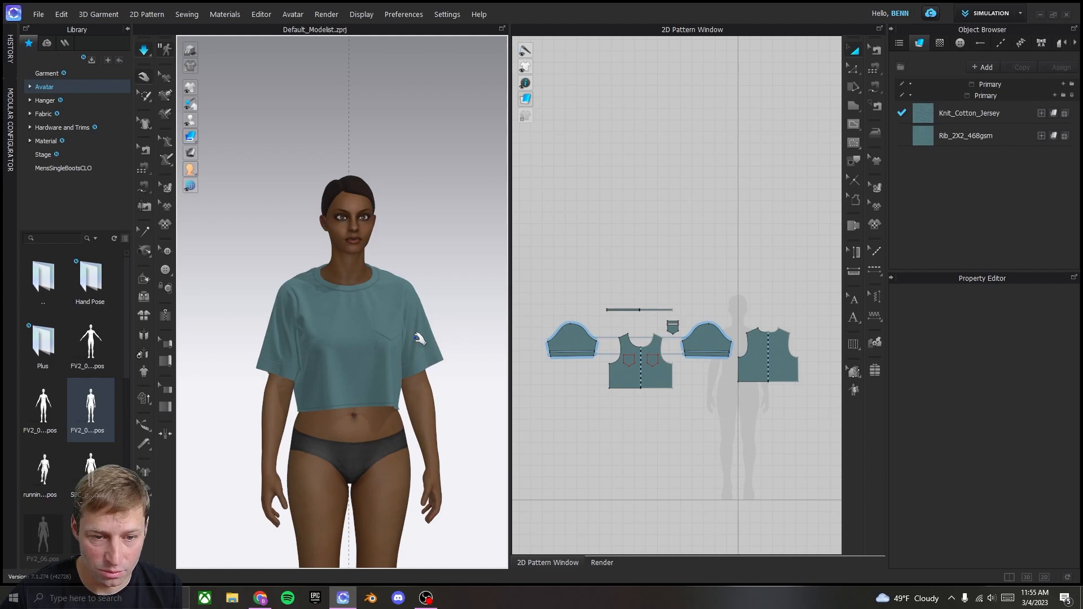
right_click_drag(446, 412, 331, 338)
scroll(332, 313, "up", 2)
right_click_drag(327, 297, 382, 310)
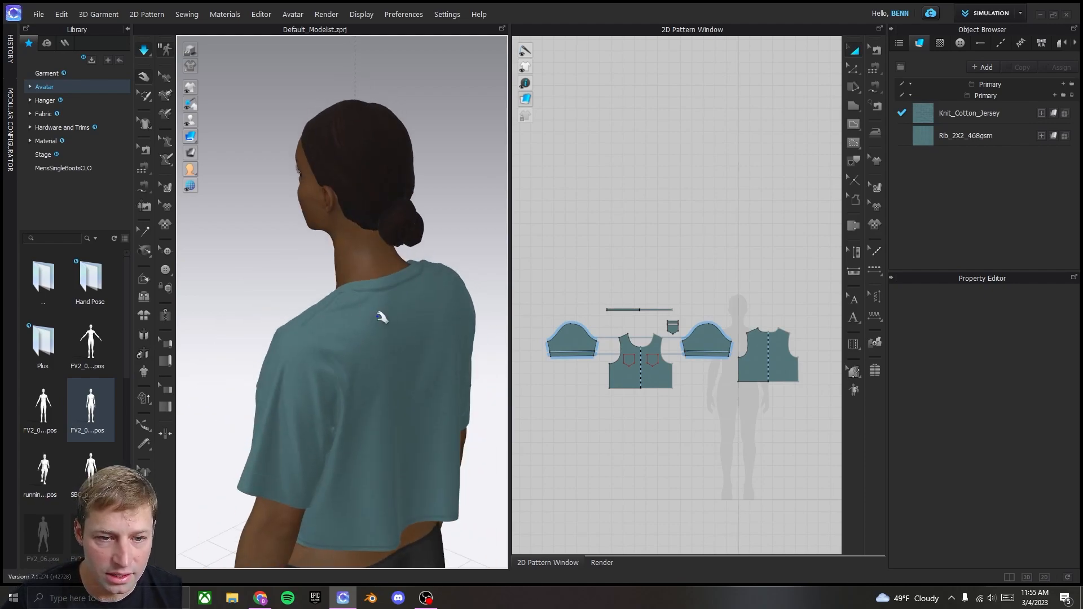
left_click(375, 336)
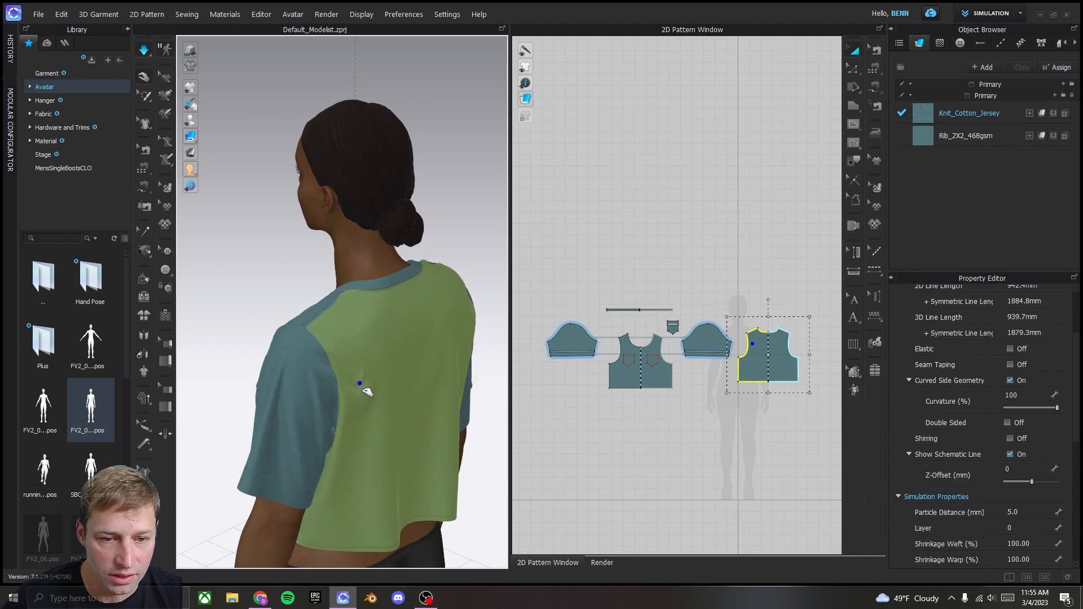
right_click_drag(358, 443, 438, 350)
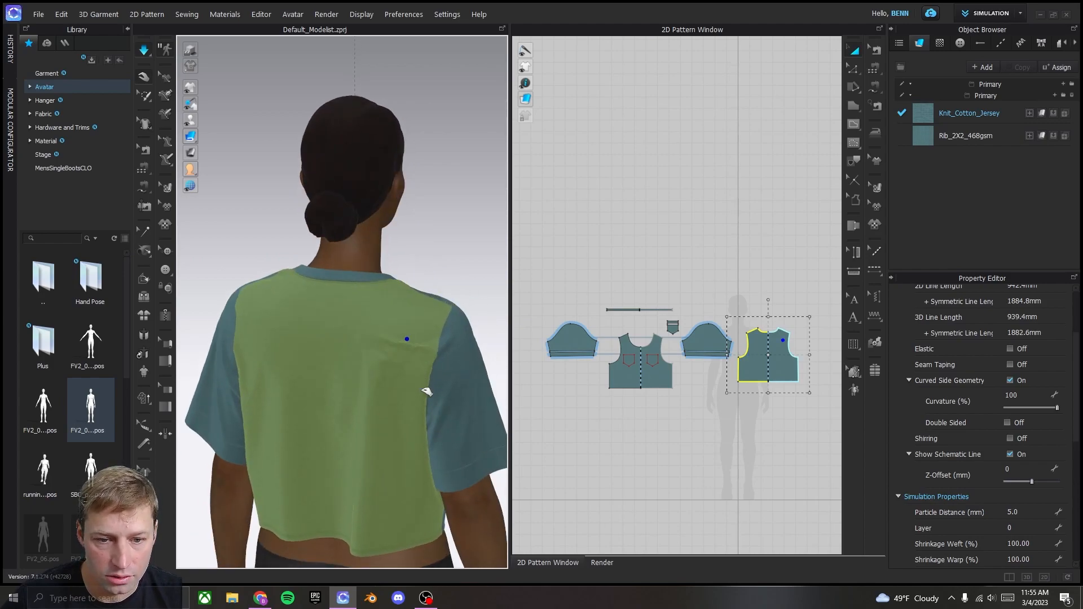
left_click(454, 264)
right_click_drag(457, 261, 226, 251)
scroll(344, 322, "down", 2)
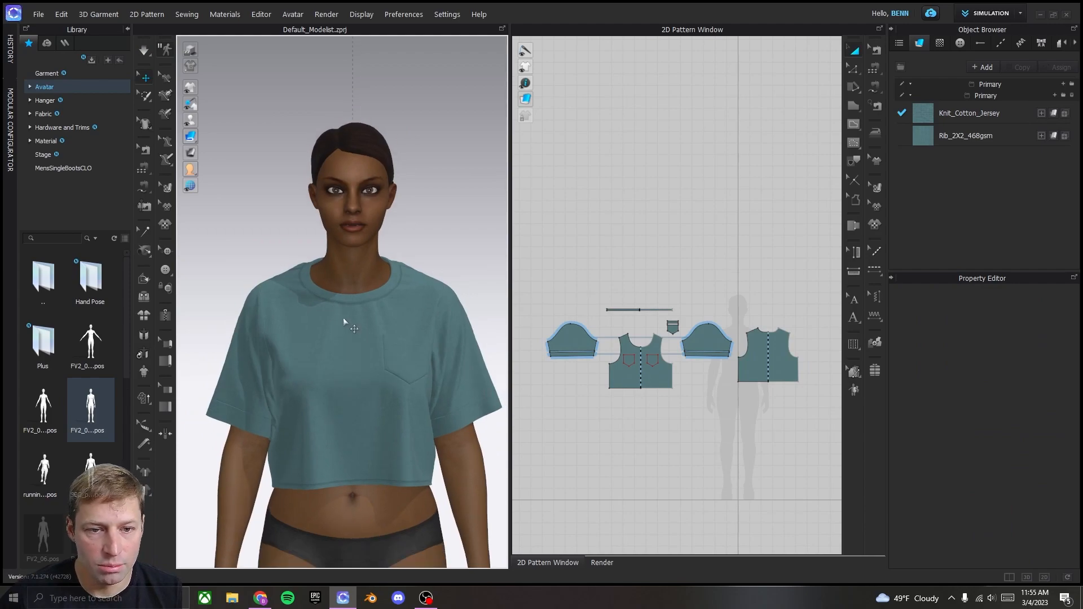
Step: Hide the avatar and open the Render window to show the tee on its own
scroll(343, 320, "up", 2)
mouse_move(191, 121)
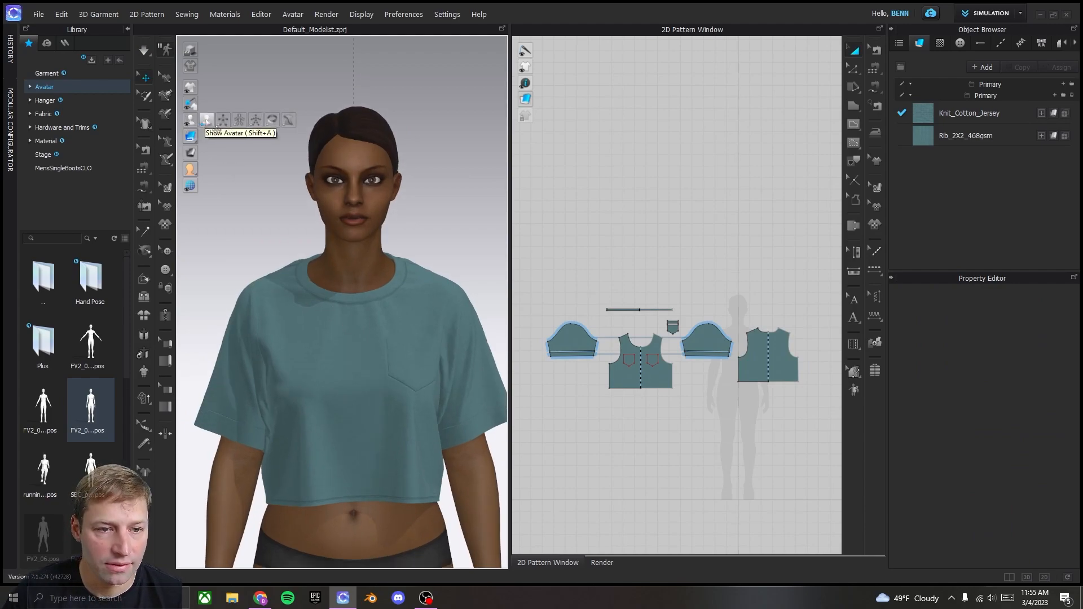
left_click(206, 120)
middle_click_drag(382, 256, 389, 159)
scroll(389, 160, "down", 1)
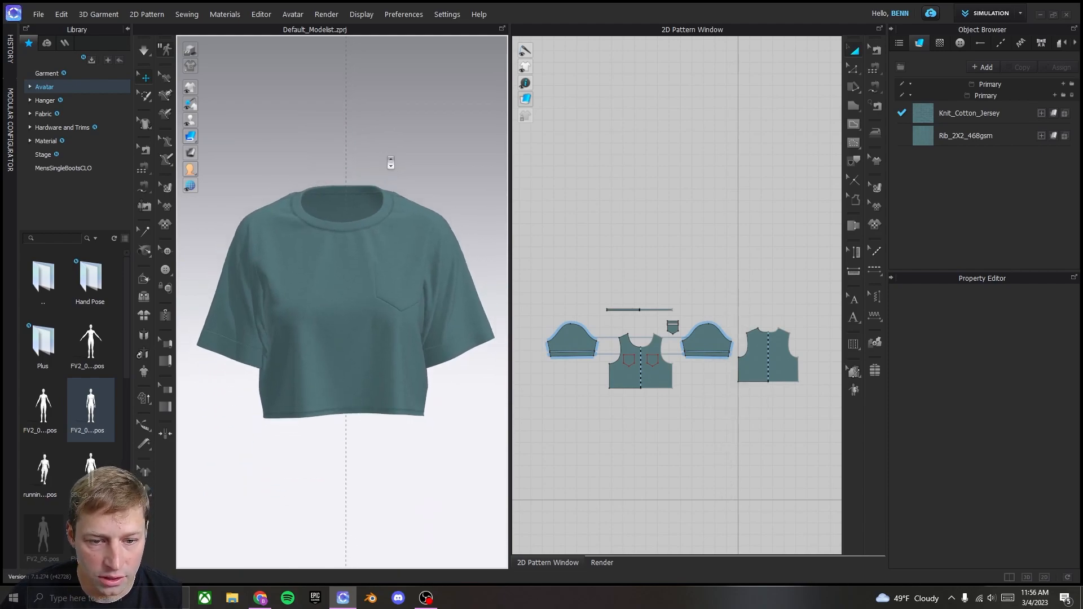
left_click(327, 16)
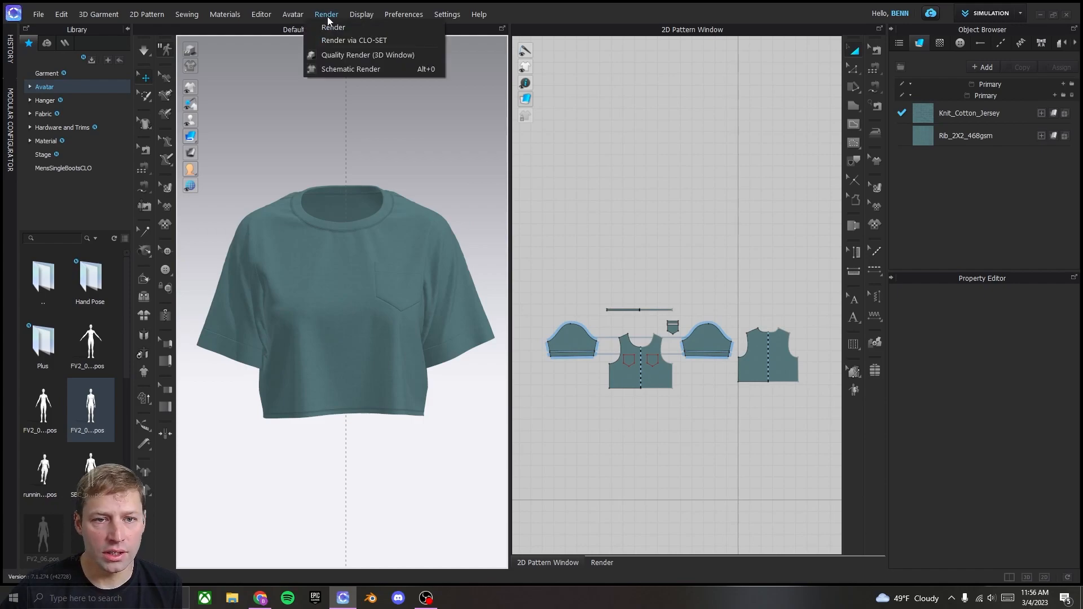
left_click(333, 27)
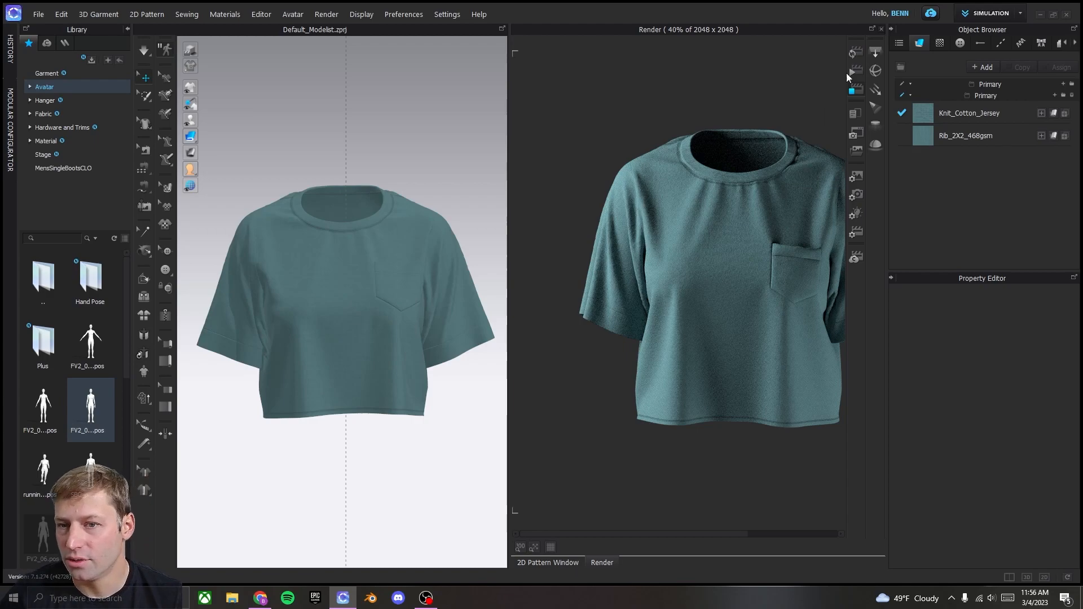
Step: Run an interactive preview render of the tee, framing the whole garment larger in the render area, and stop it
left_click(856, 57)
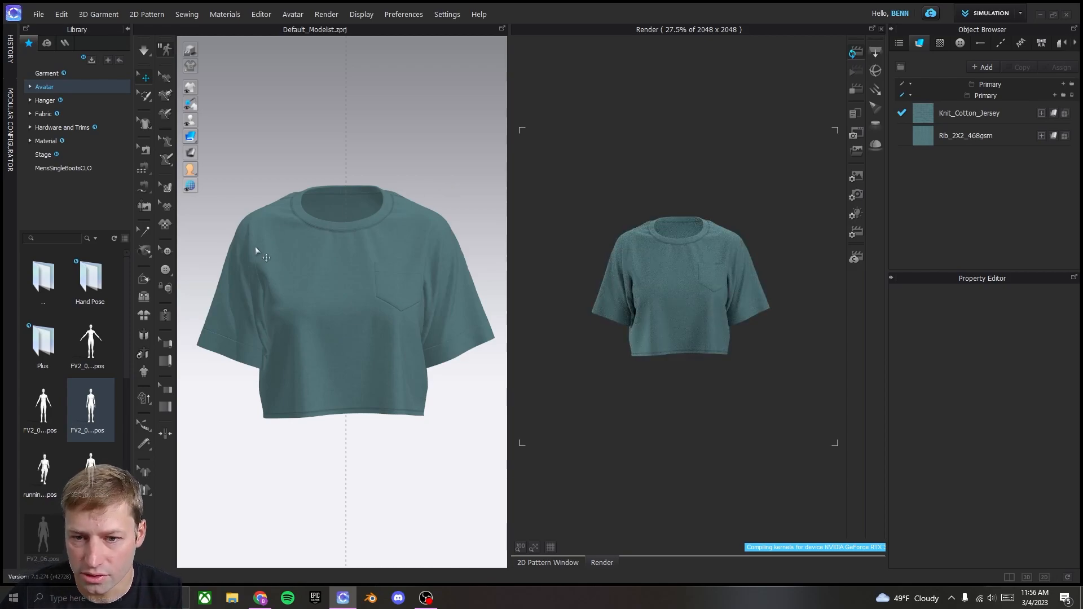
scroll(309, 256, "up", 5)
scroll(331, 258, "up", 2)
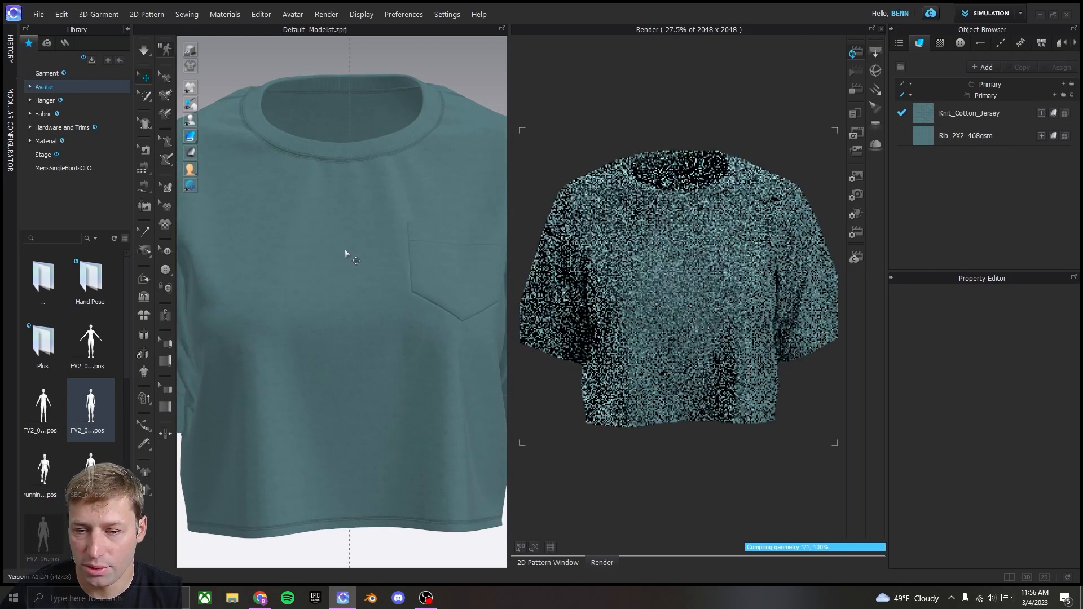
scroll(353, 247, "down", 1)
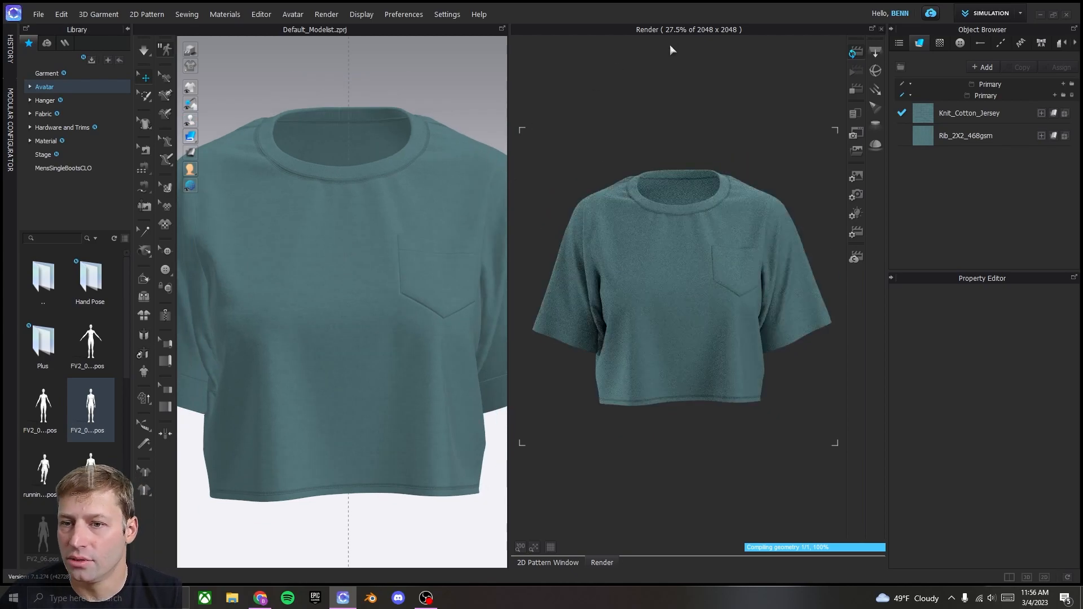
left_click(857, 91)
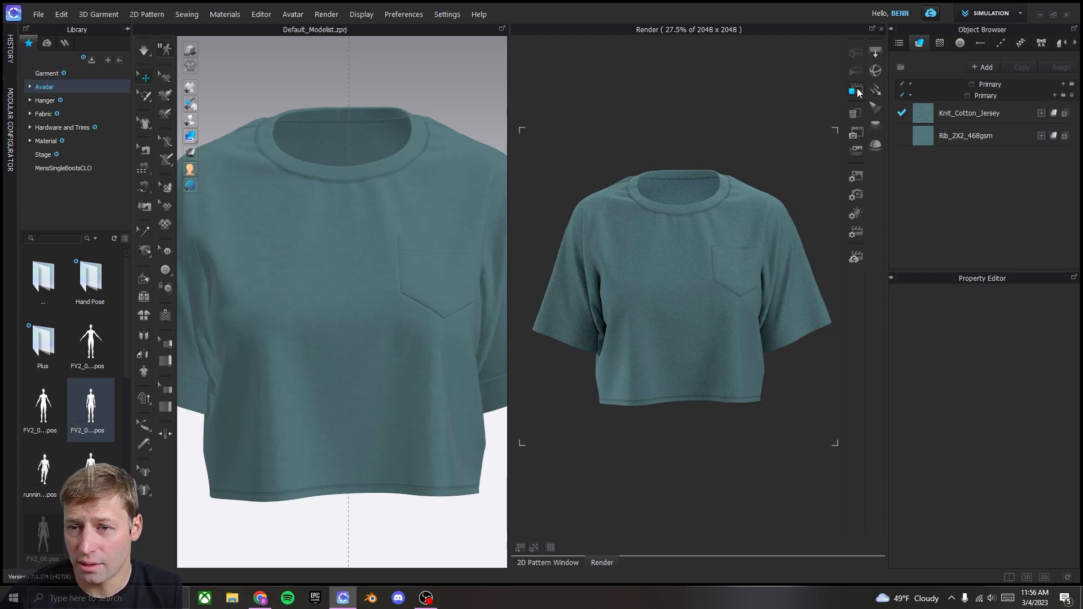
Step: Load the light properties file SimpleProductLighting_01.vlp from the FreeBlocksTutorial folder into the render's light settings
left_click(856, 215)
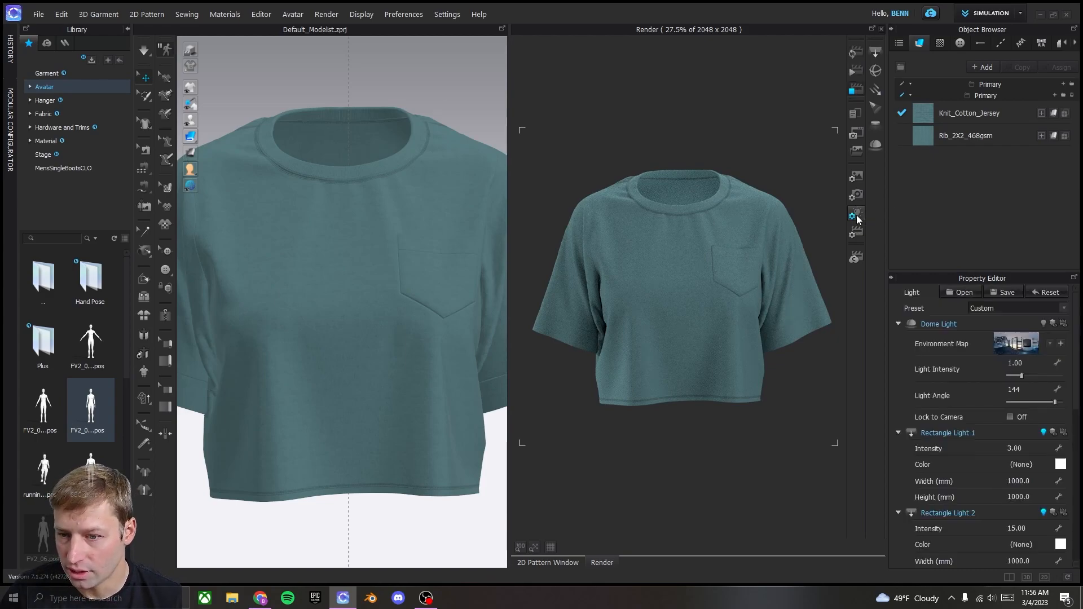
scroll(942, 375, "down", 5)
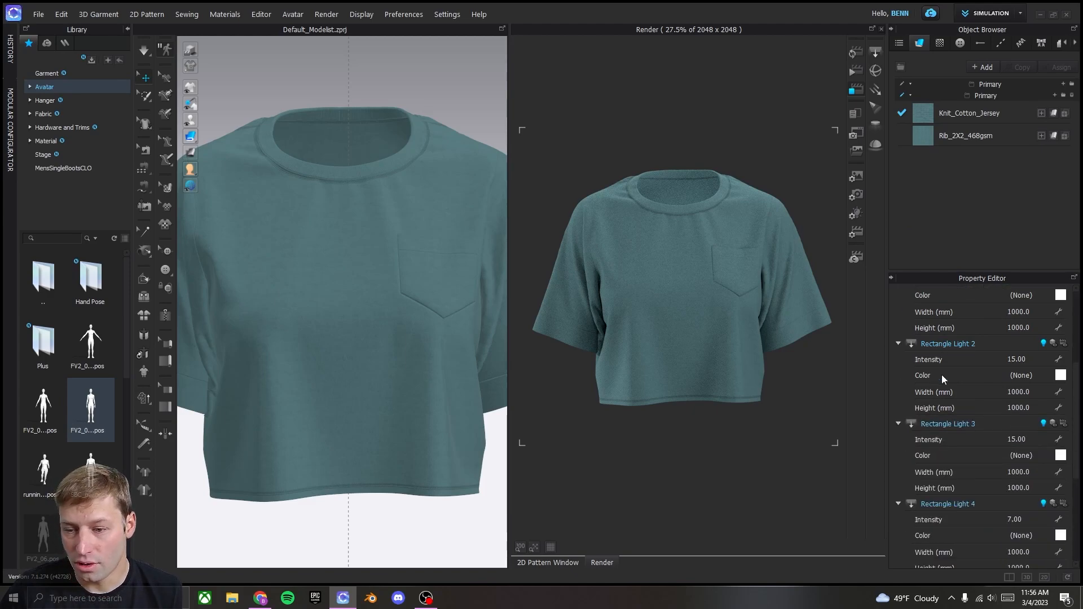
scroll(943, 375, "up", 5)
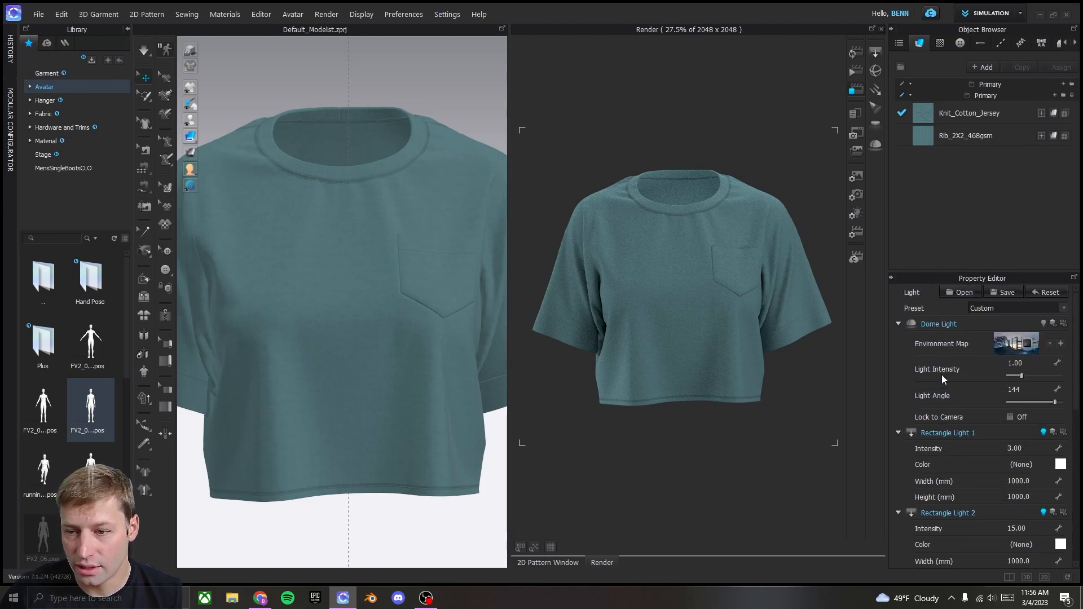
left_click(963, 294)
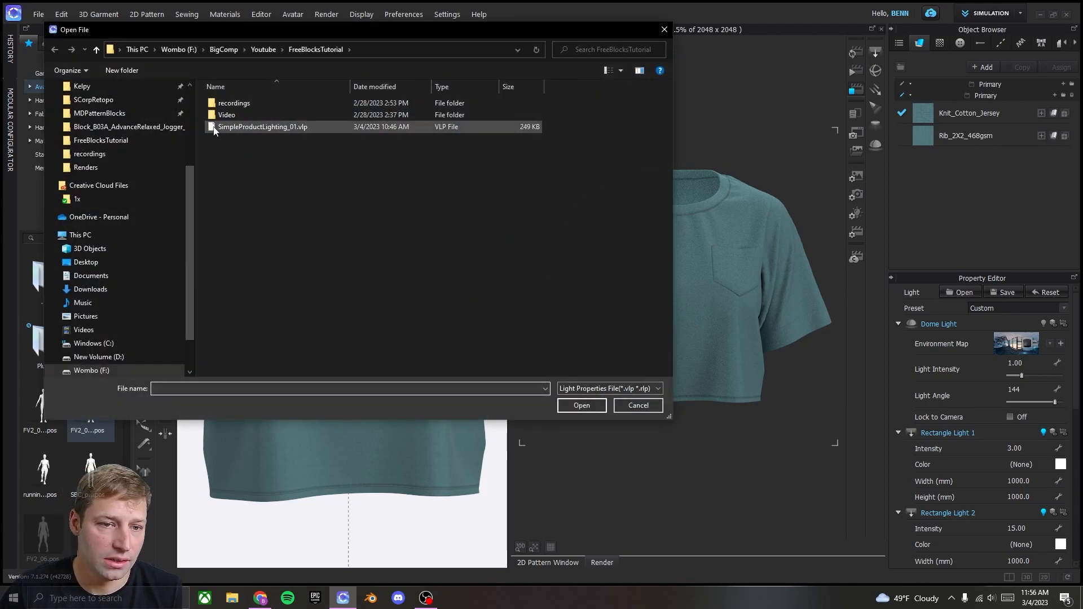
left_click(260, 127)
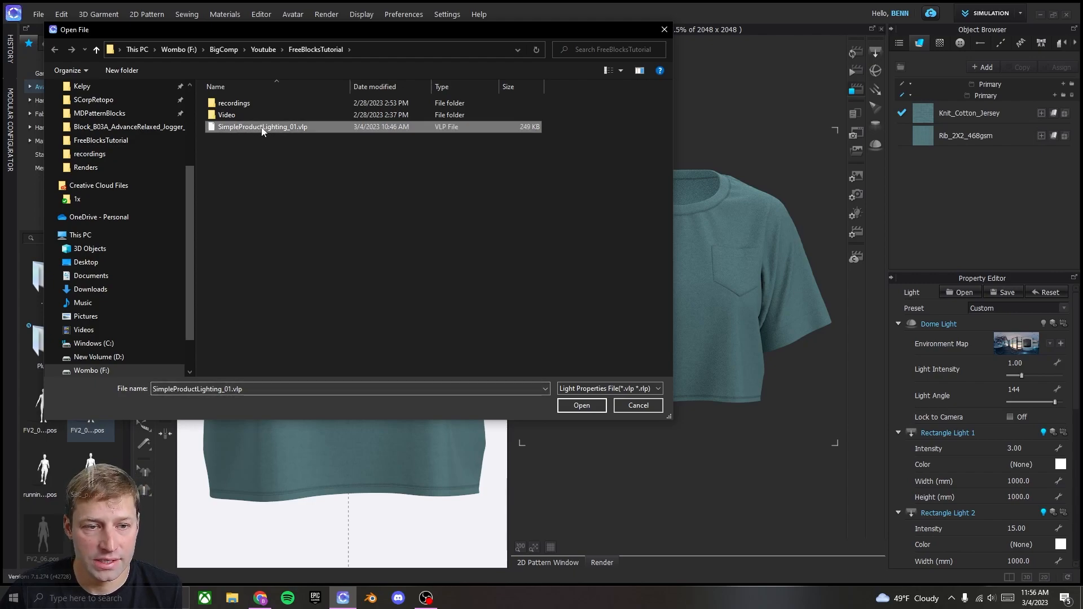
left_click(582, 406)
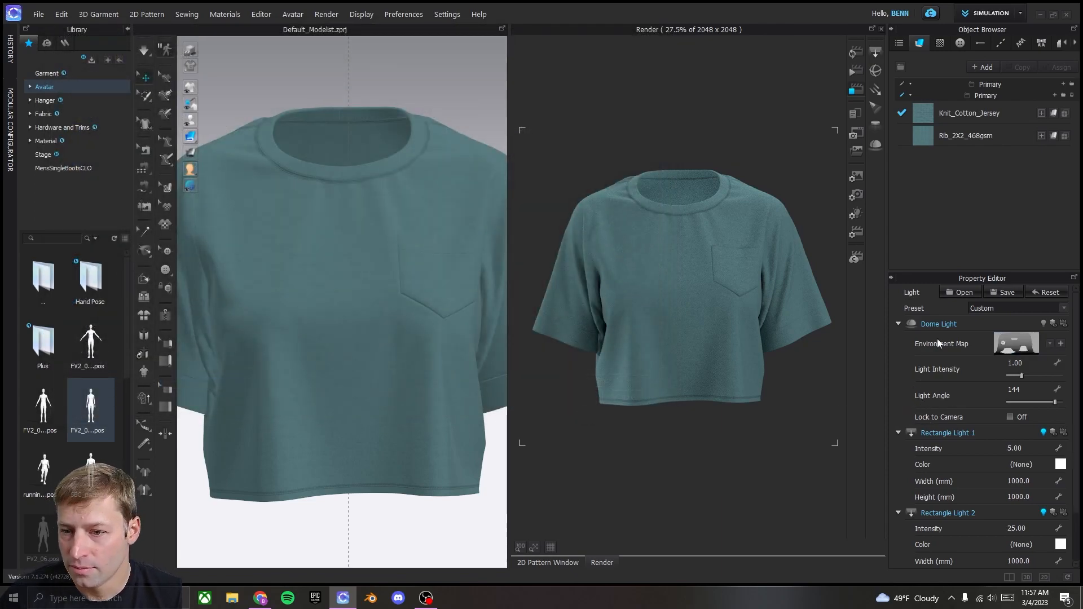
Step: Show the render's image/video properties and run an interactive render of the tee with the loaded lighting
left_click(855, 179)
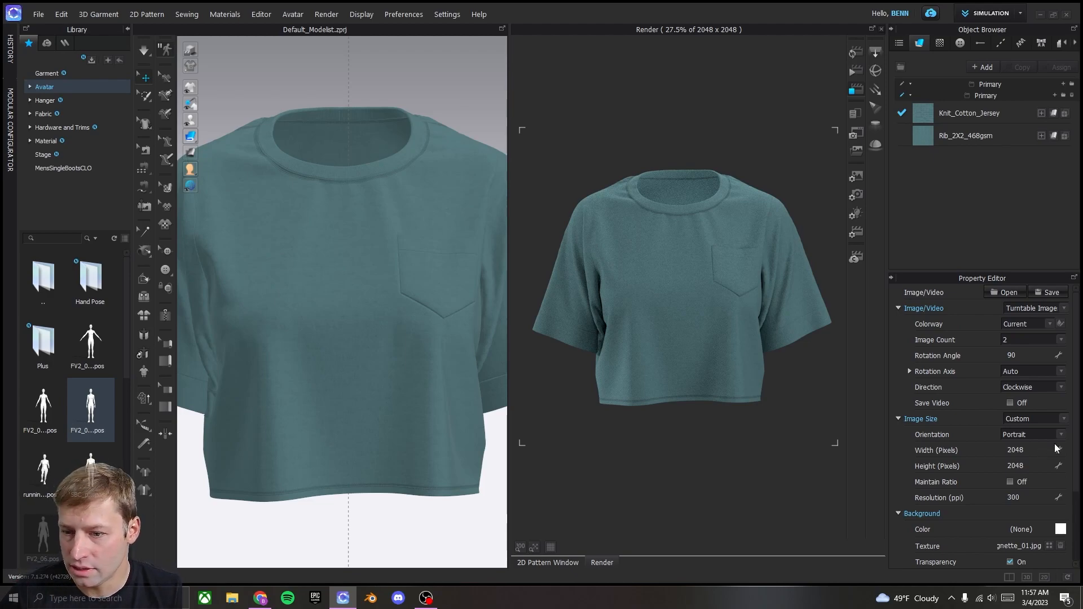
scroll(1005, 476, "down", 3)
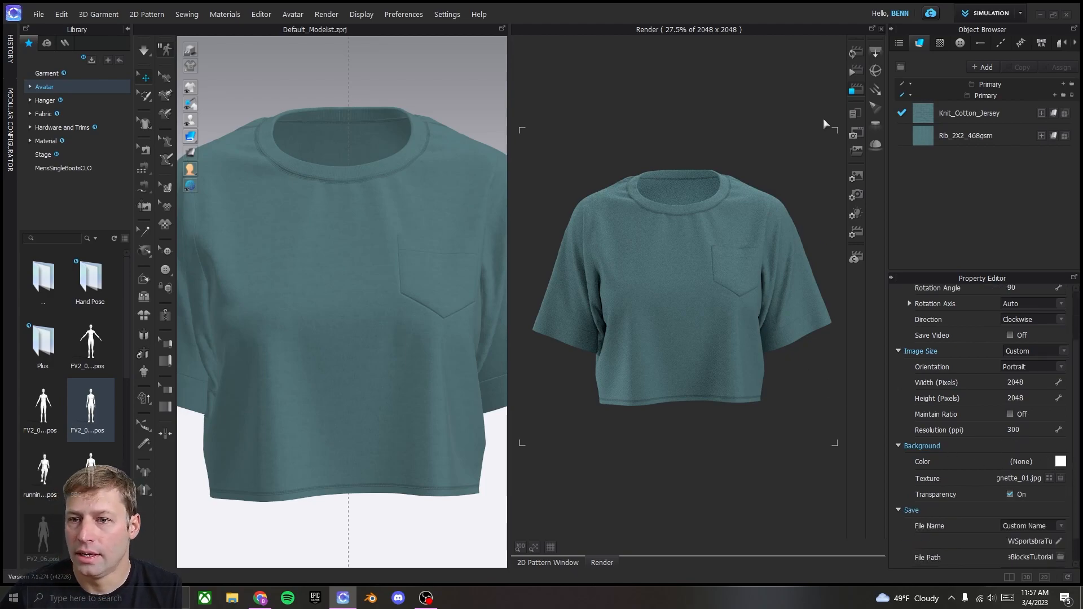
left_click(856, 52)
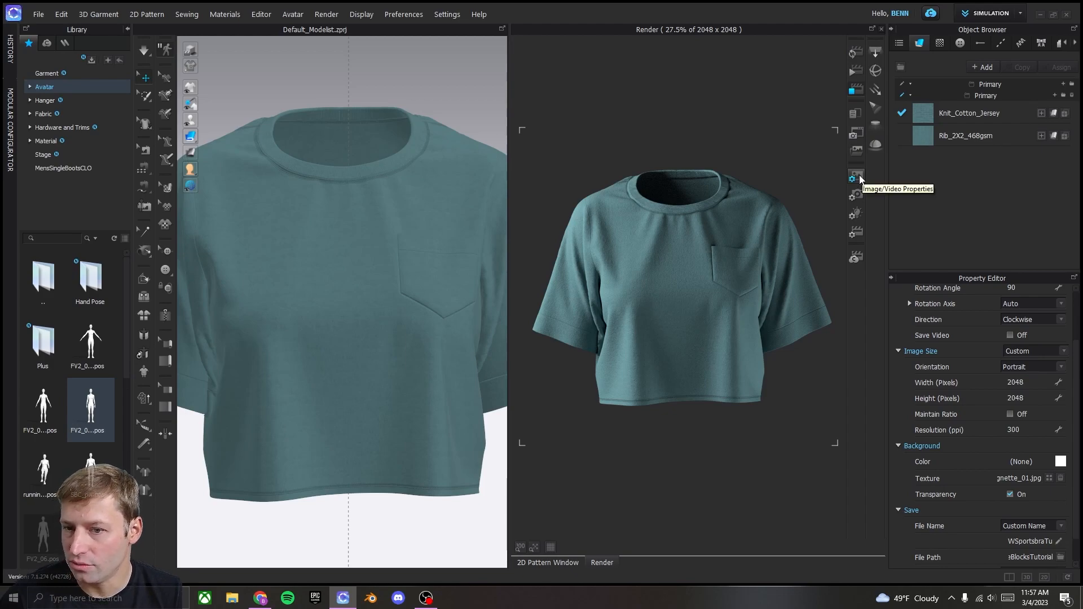
Step: Set the render output's custom file name to TshirtTurtorial and its save path to the FreeBlocksTutorial folder
scroll(948, 395, "down", 2)
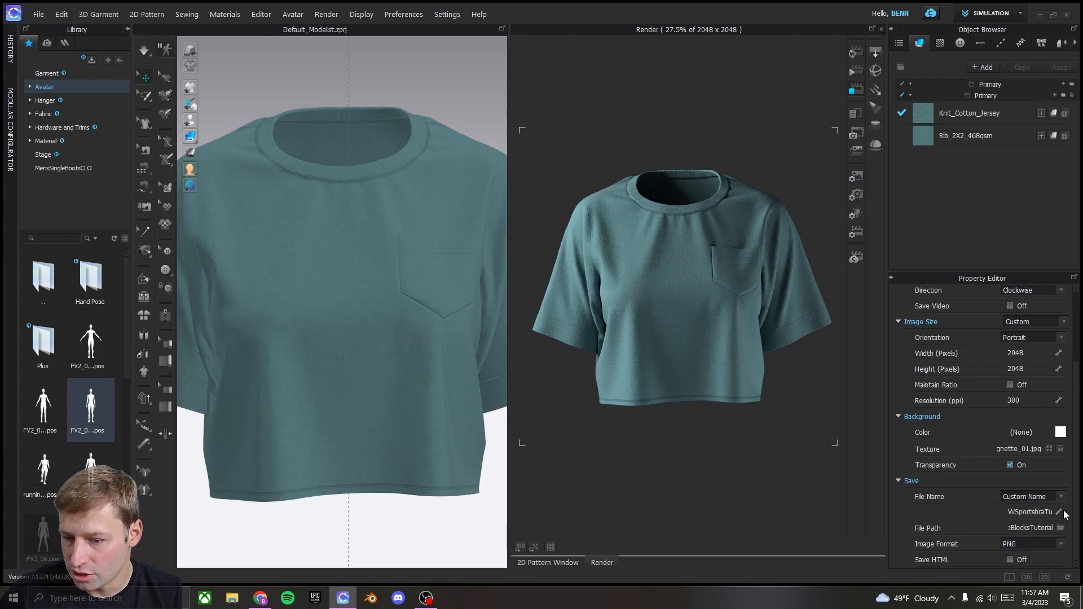
double_click(1044, 512)
type("TshirtTurtorial")
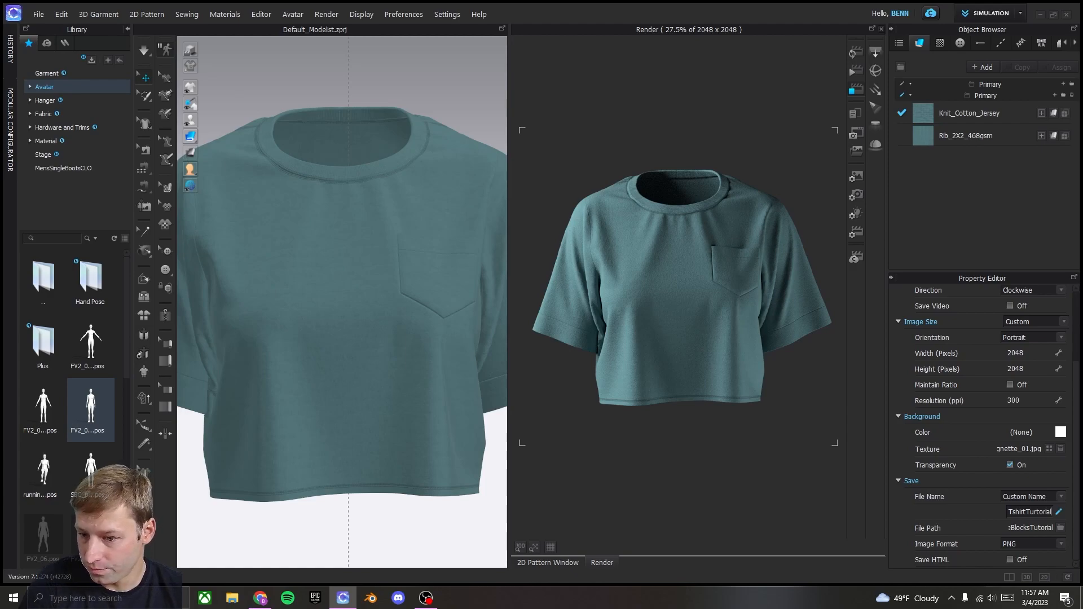
left_click(1060, 529)
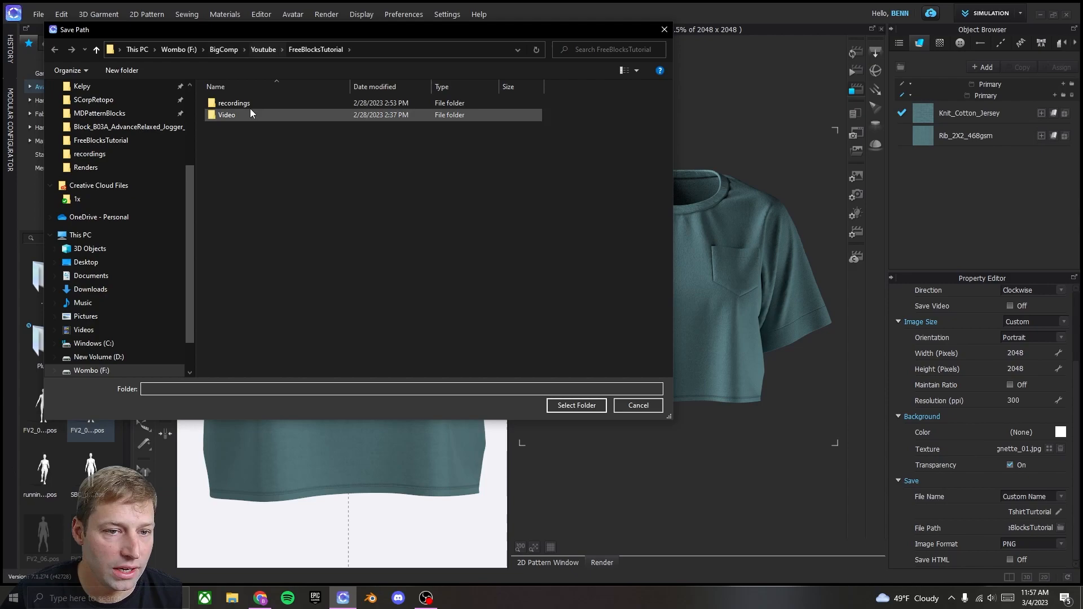
left_click(567, 407)
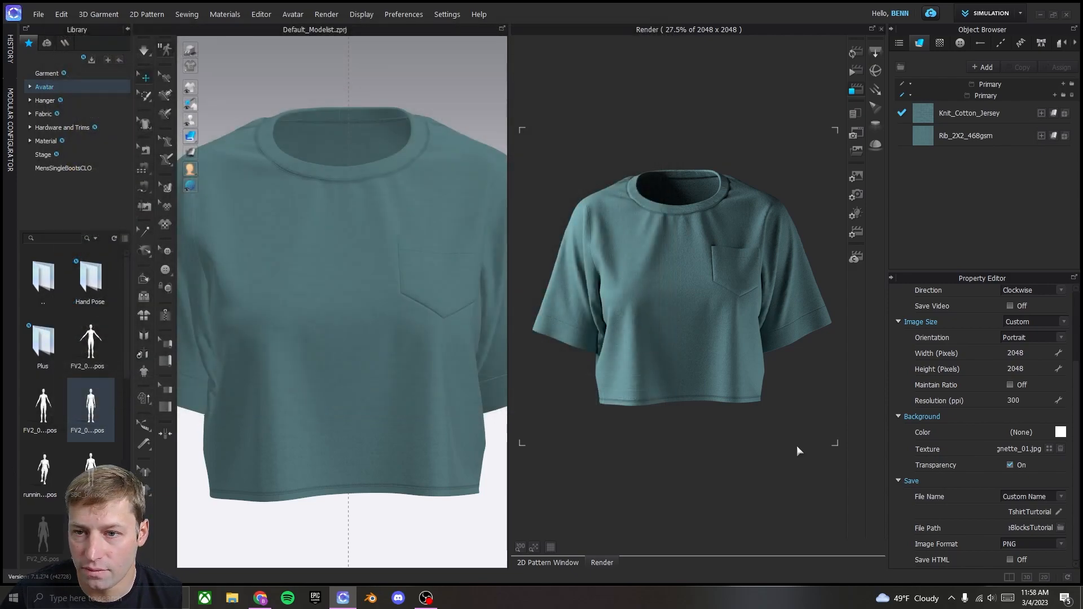
Step: Configure the turntable output to 4 images over a rotation angle of 360 and start the final render
scroll(1007, 404, "up", 3)
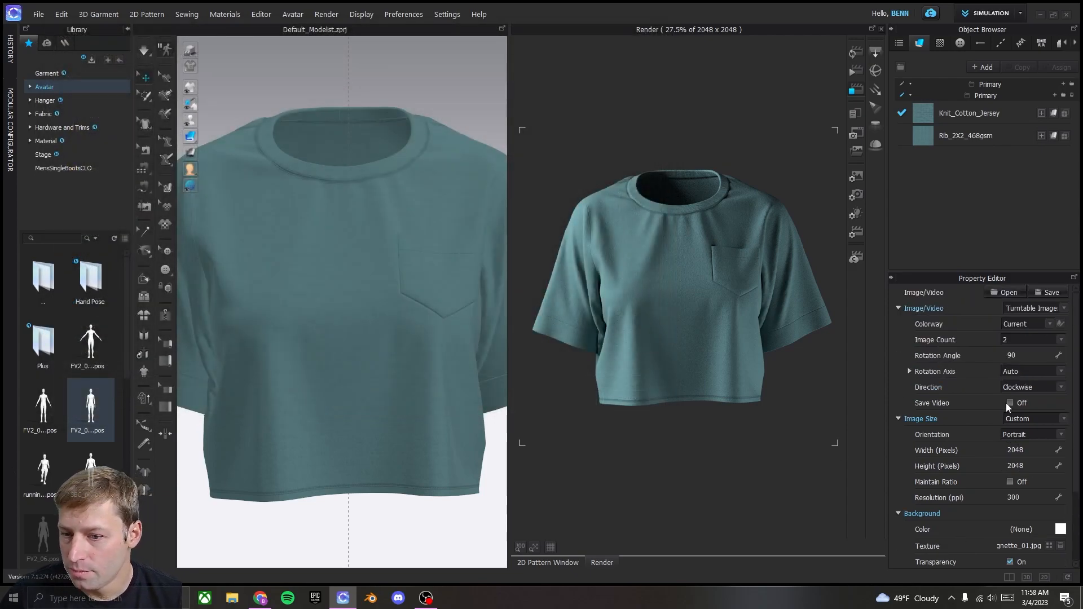
left_click(1064, 309)
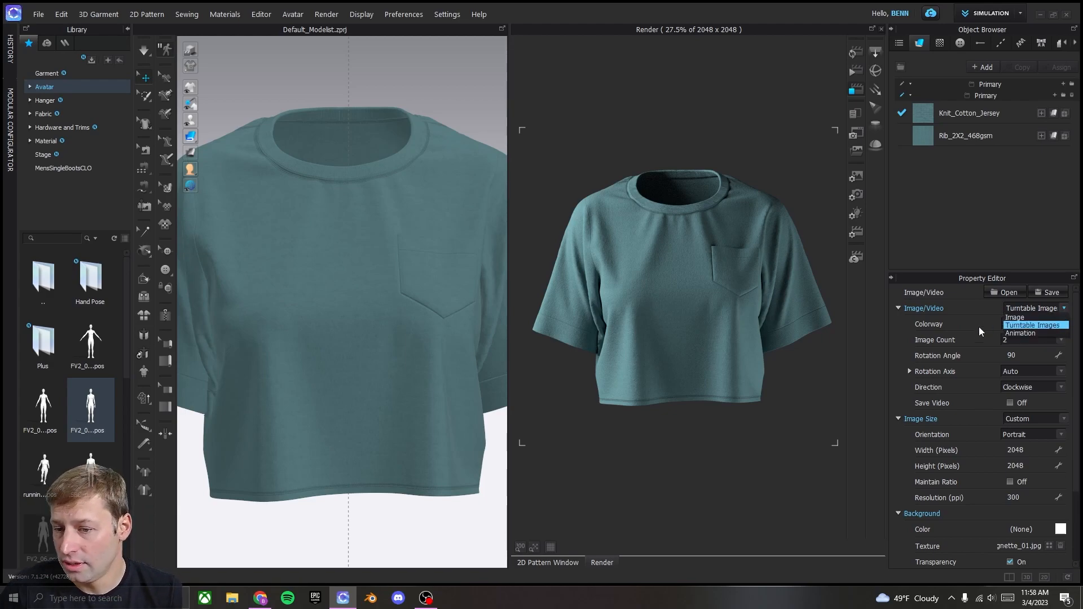
left_click(980, 327)
left_click(1063, 341)
left_click(1016, 358)
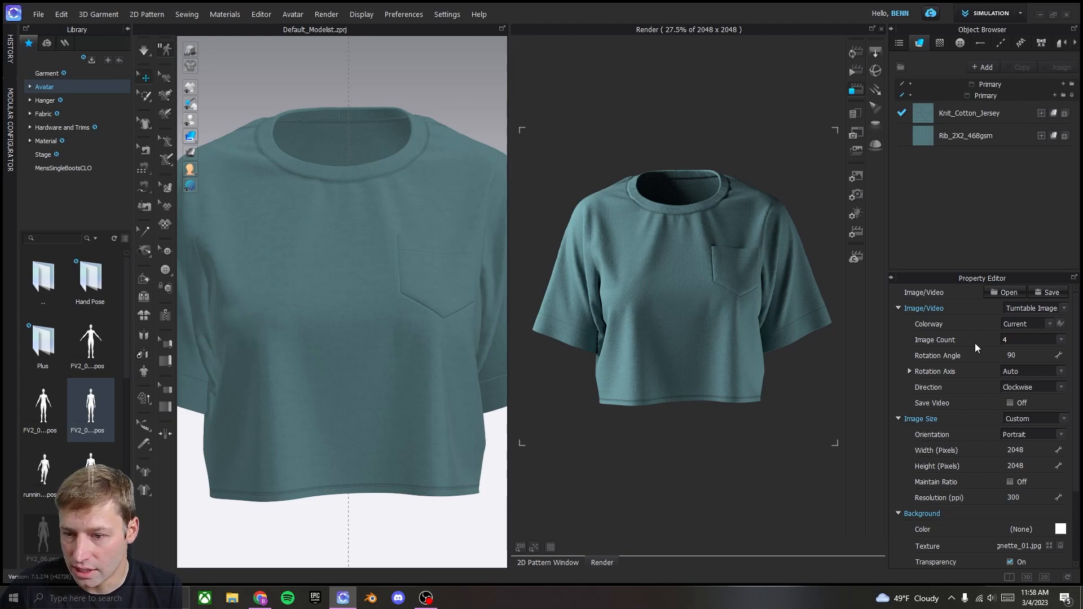
left_click(1030, 357)
type("360")
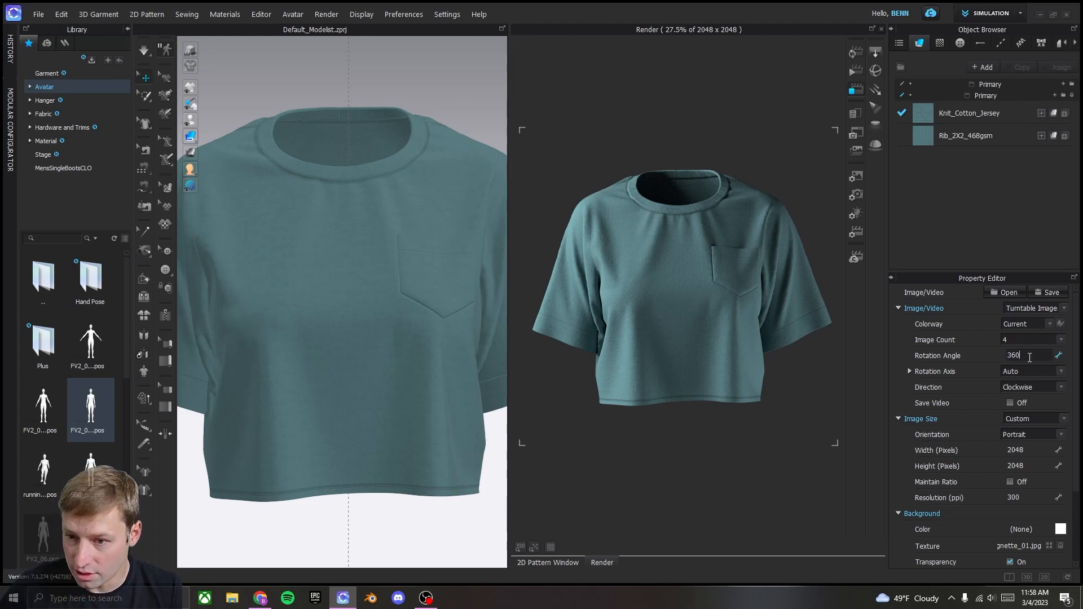
key("Return")
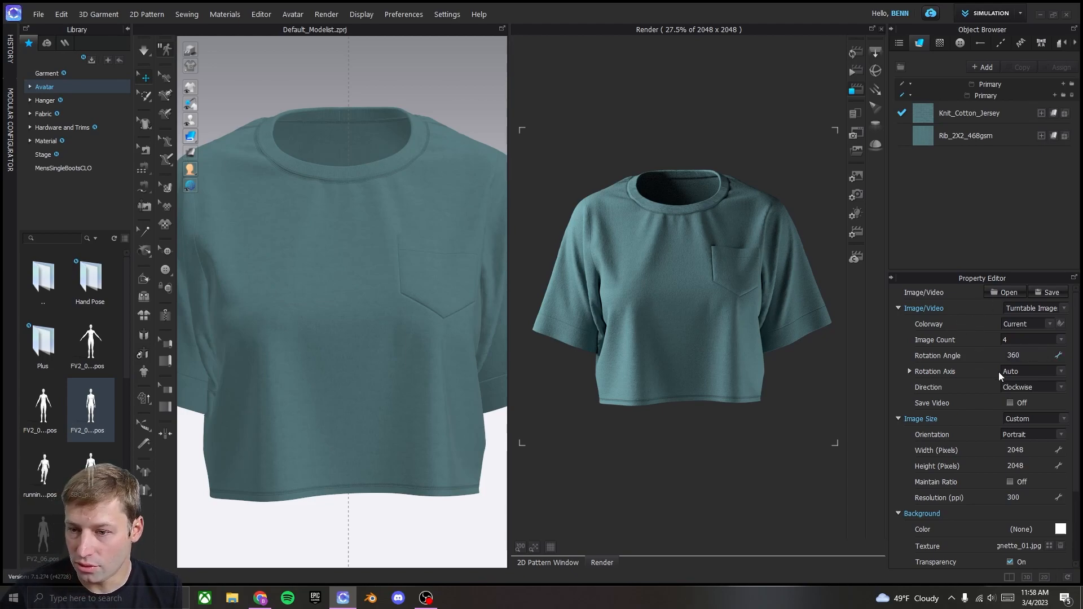
left_click(858, 73)
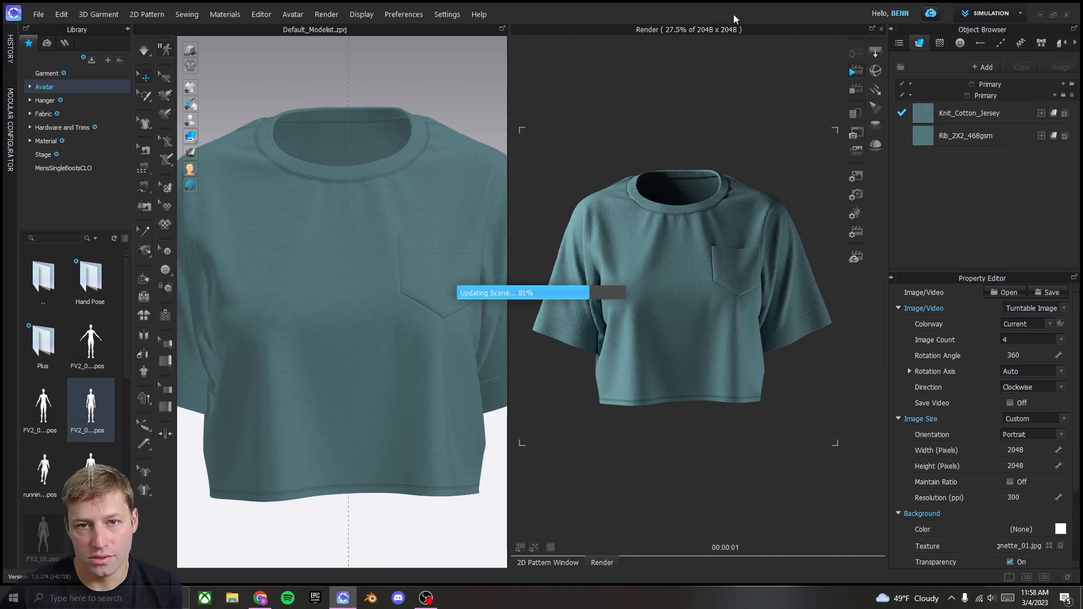